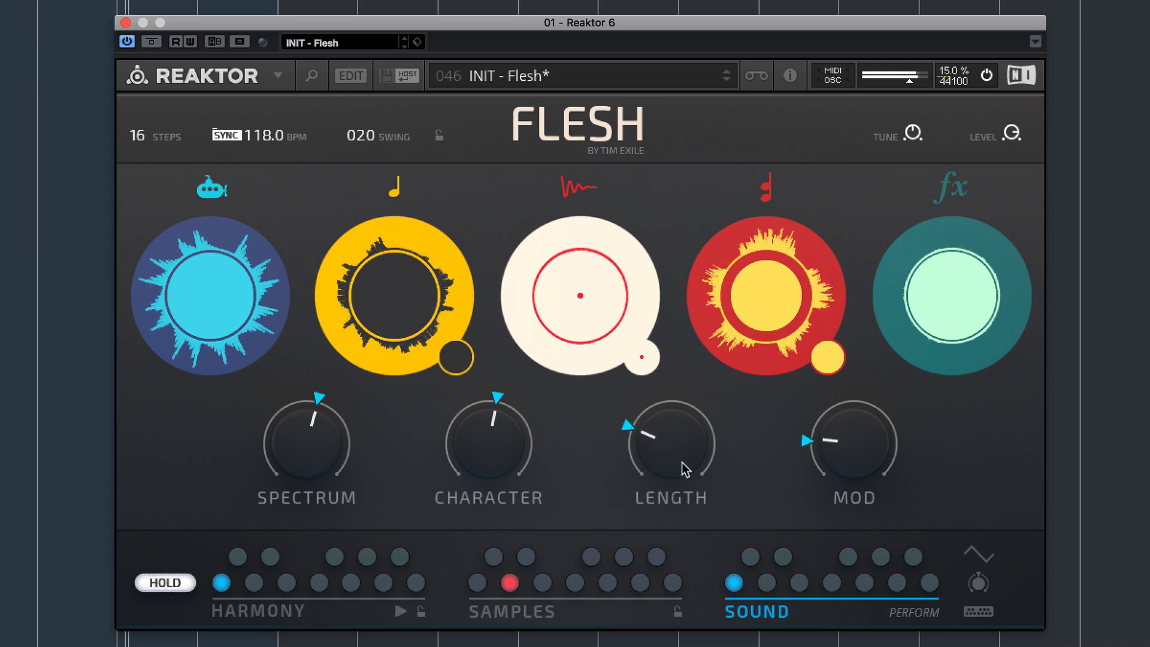
Vary the sound by lowering Character and Spectrum slightly, raising Length, and switching to the second sample slot and back to the third
drag(501, 447, 499, 469)
drag(328, 445, 327, 455)
click(492, 557)
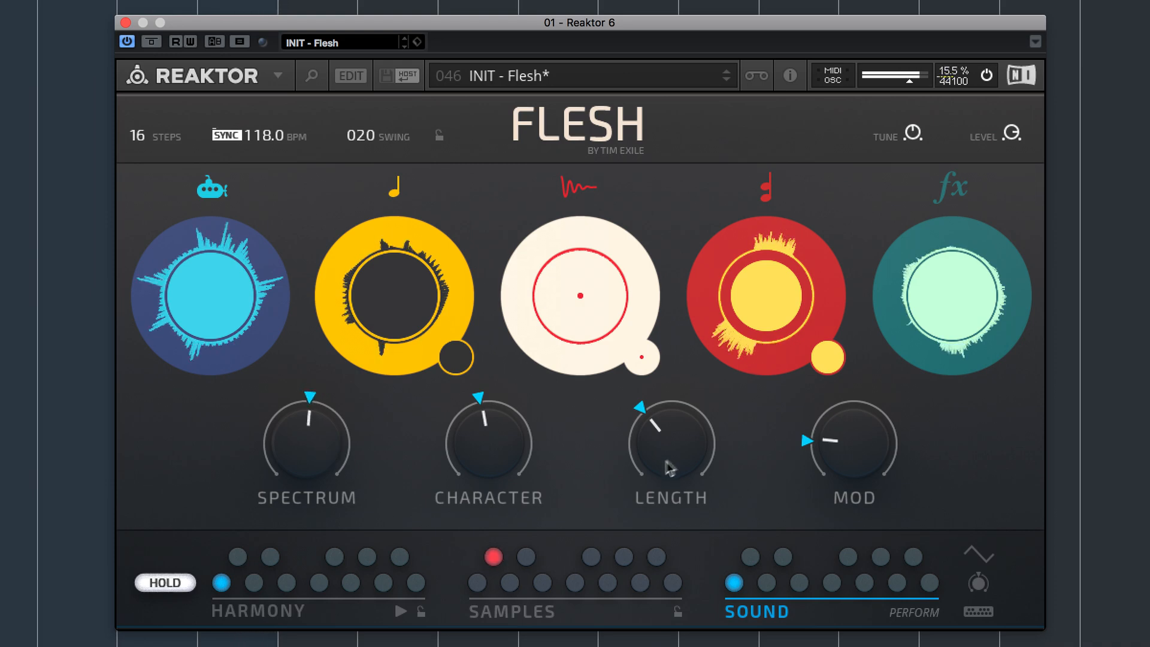
drag(680, 454, 702, 431)
click(510, 583)
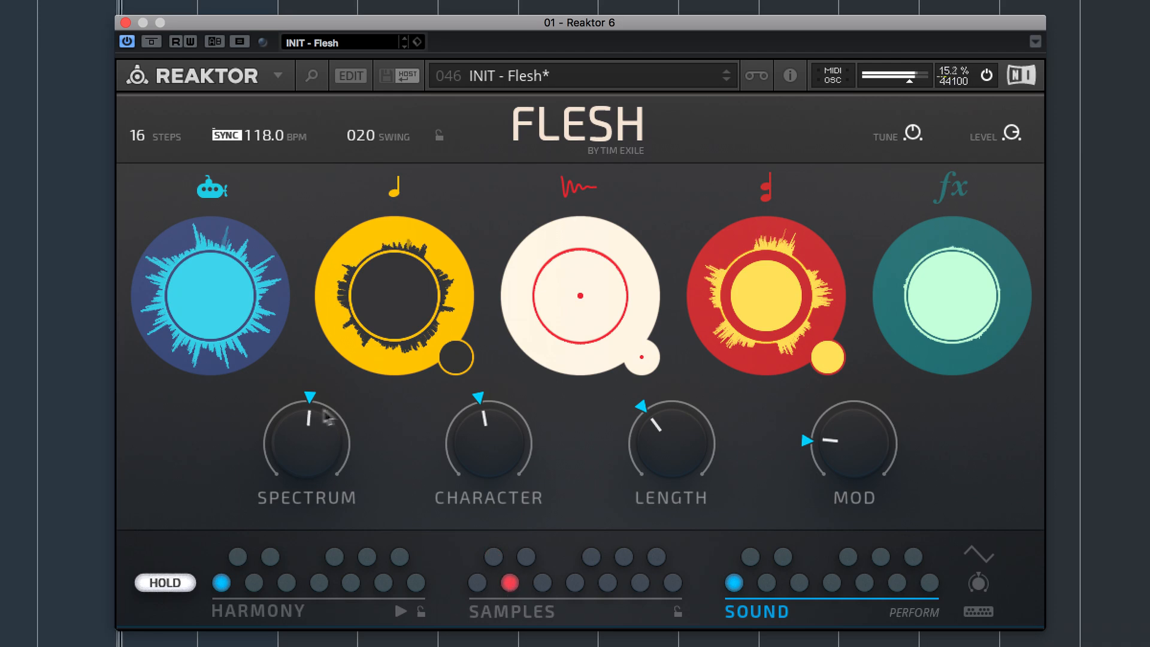
Raise the Spectrum macro, switch to the second sample slot, and bring Spectrum, Character and Length back down
drag(294, 431, 300, 375)
click(493, 556)
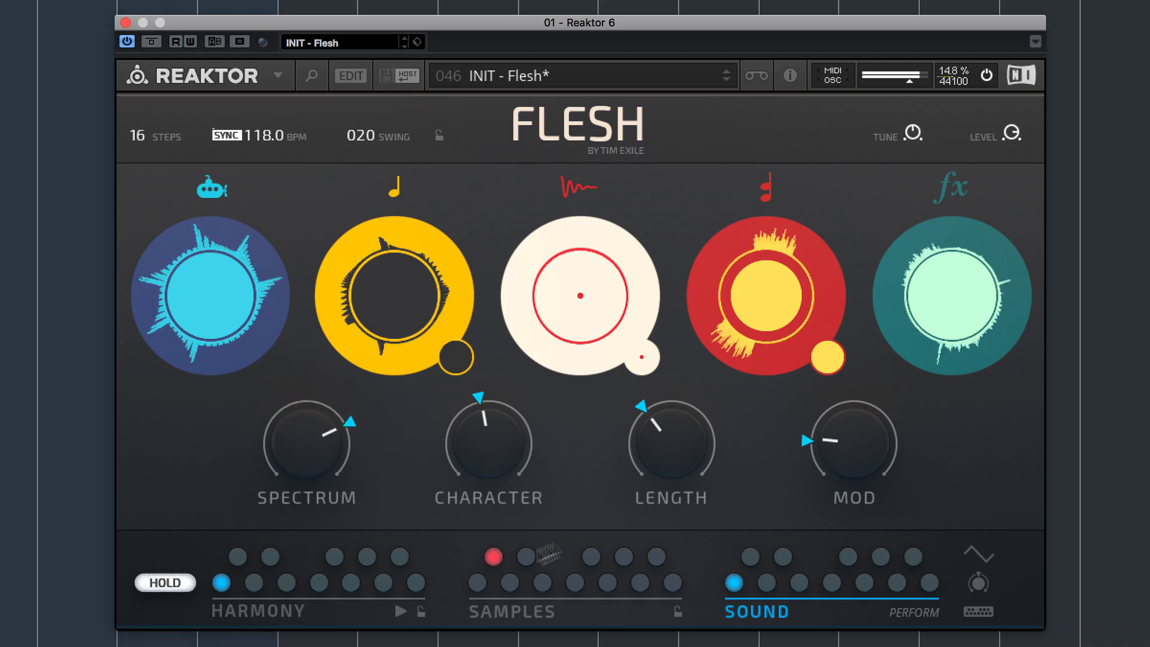
drag(307, 422, 307, 445)
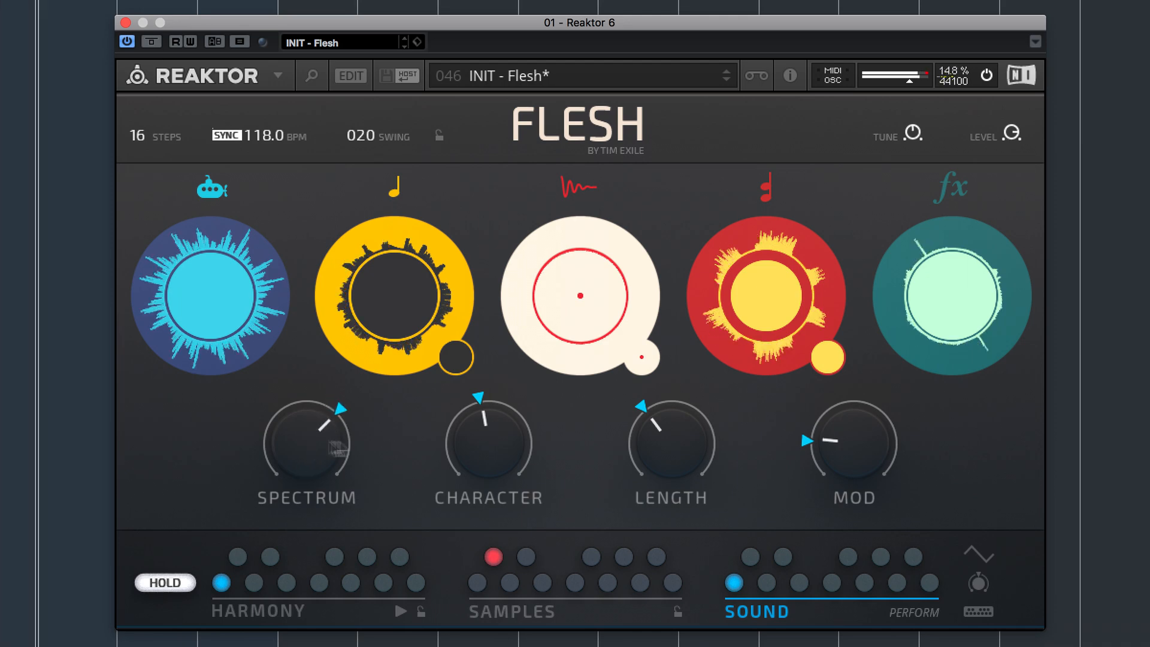
drag(673, 444, 672, 465)
drag(503, 442, 501, 454)
drag(346, 447, 338, 469)
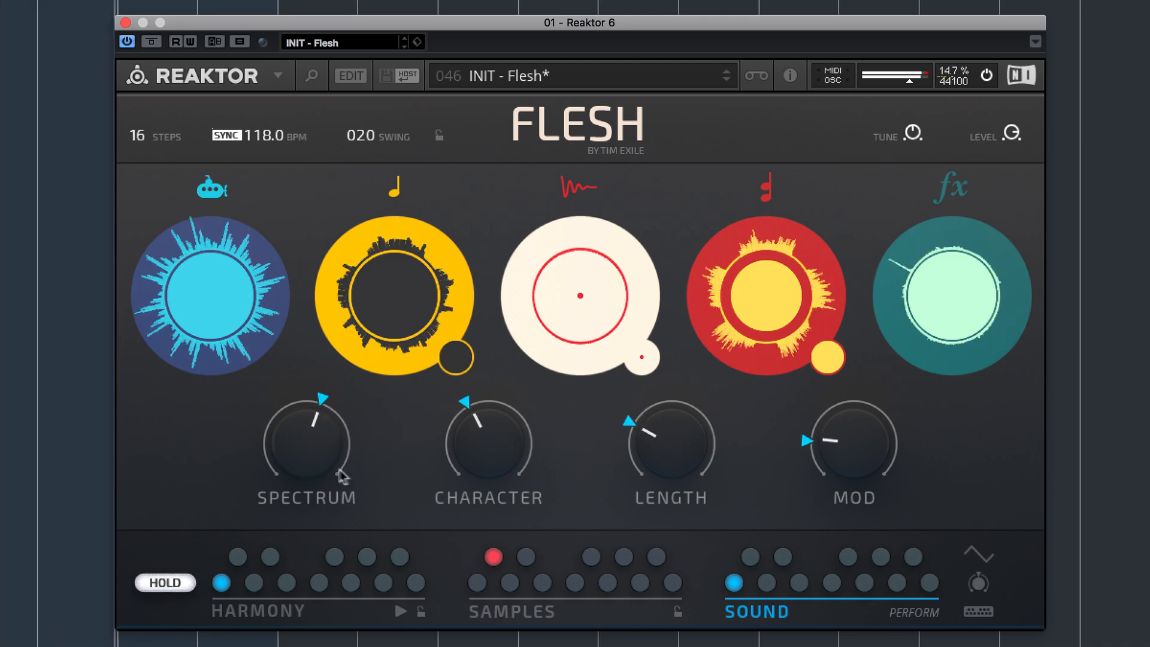
Raise the Length, Mod and Character macros to about their centre positions
drag(700, 459, 702, 436)
drag(829, 451, 825, 376)
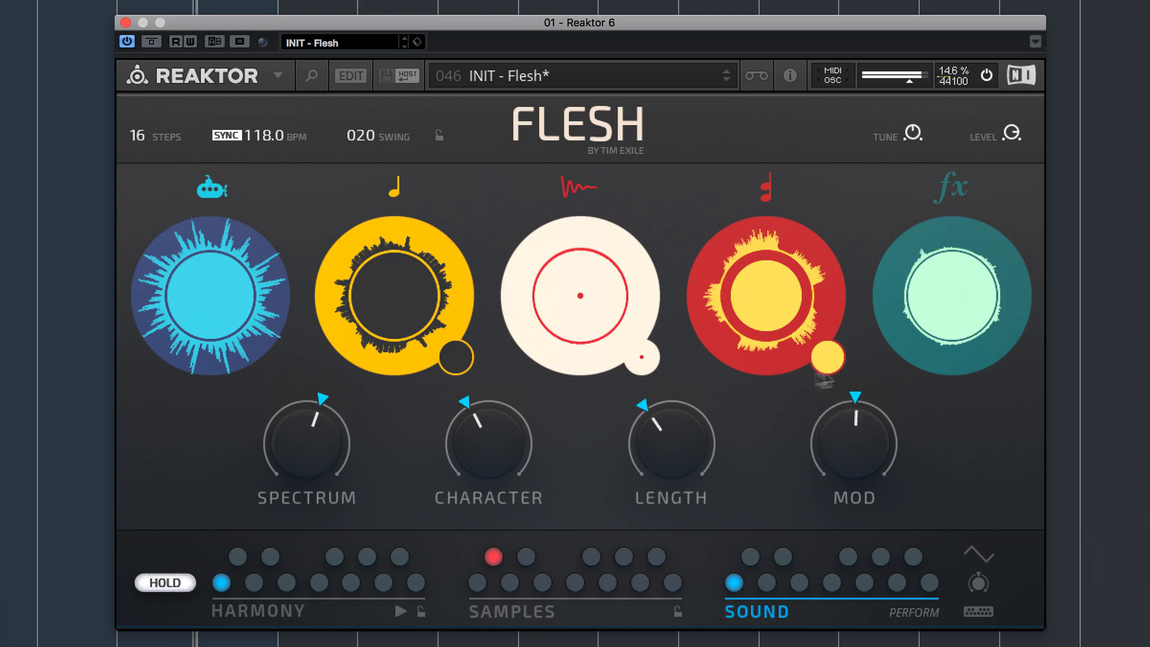
drag(678, 414, 677, 395)
drag(495, 443, 496, 426)
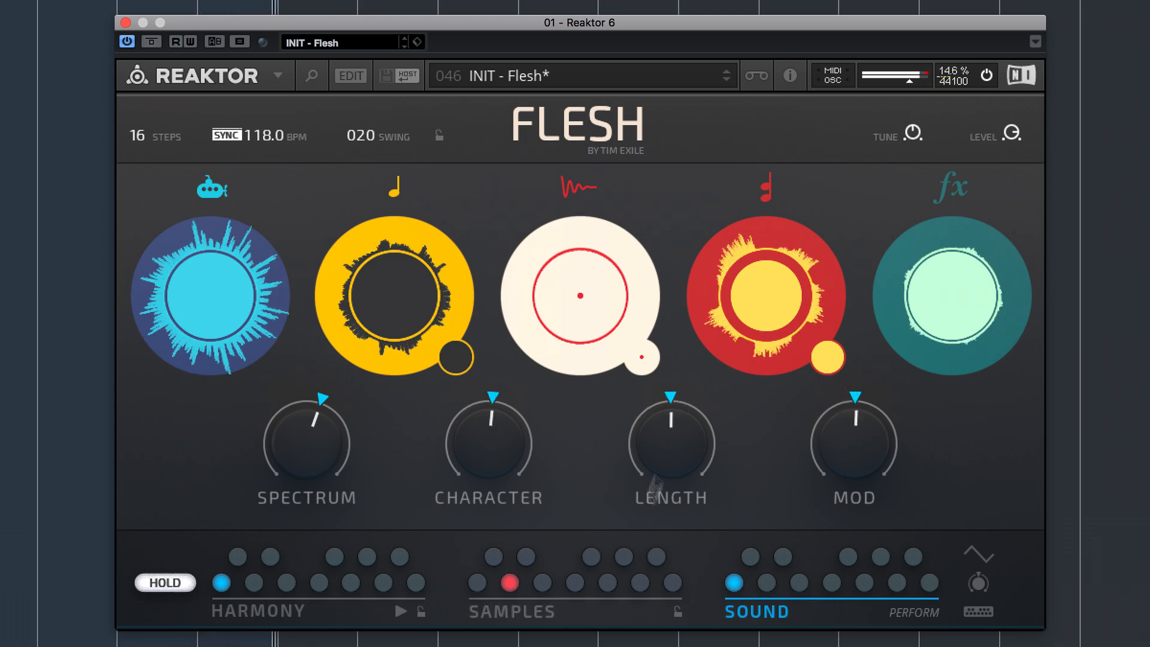
Gradually lower the Spectrum, Character and Length macros to well below centre
drag(257, 457, 263, 478)
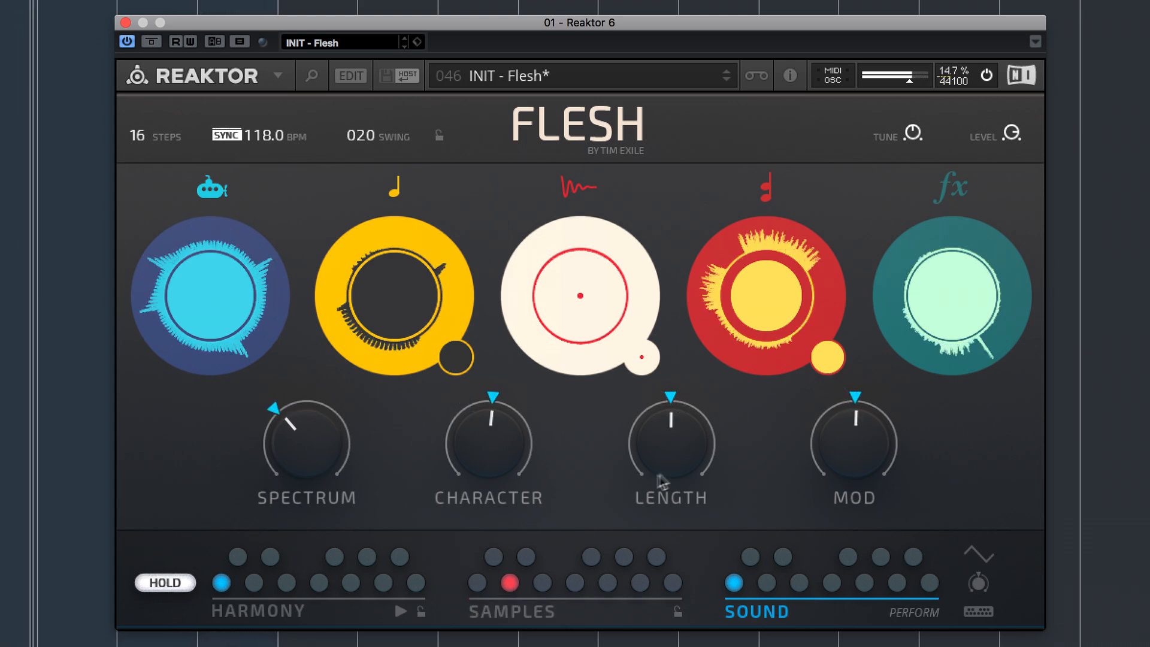
drag(659, 477, 671, 498)
drag(504, 440, 506, 457)
drag(688, 461, 687, 475)
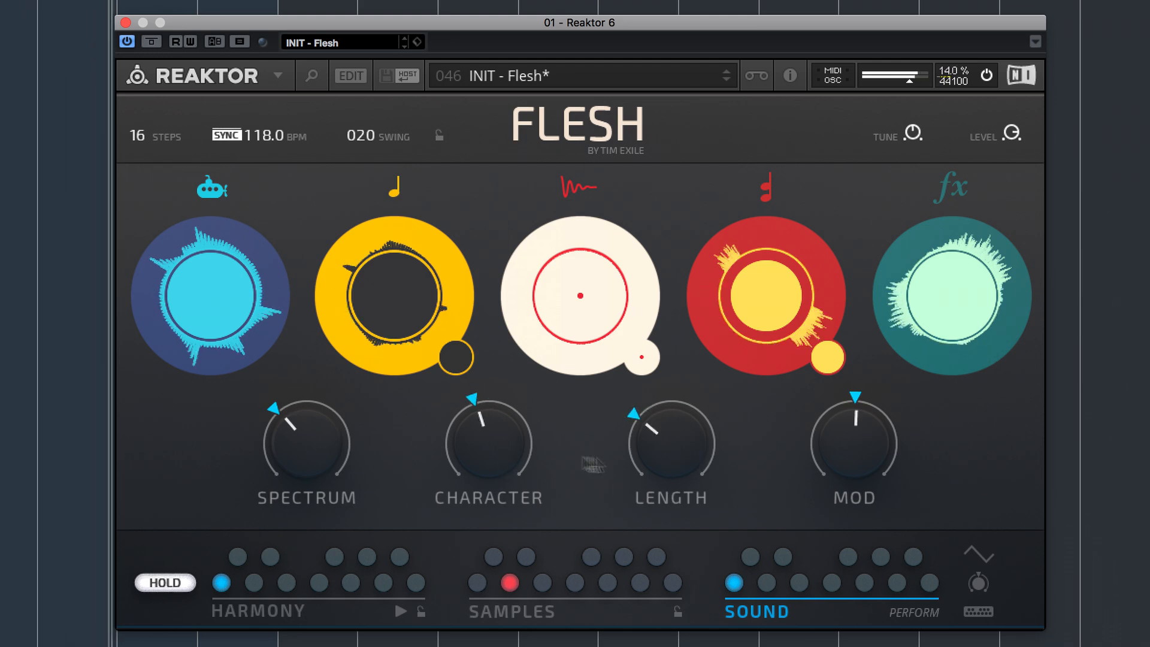
drag(516, 443, 516, 461)
drag(336, 438, 336, 451)
drag(467, 441, 469, 456)
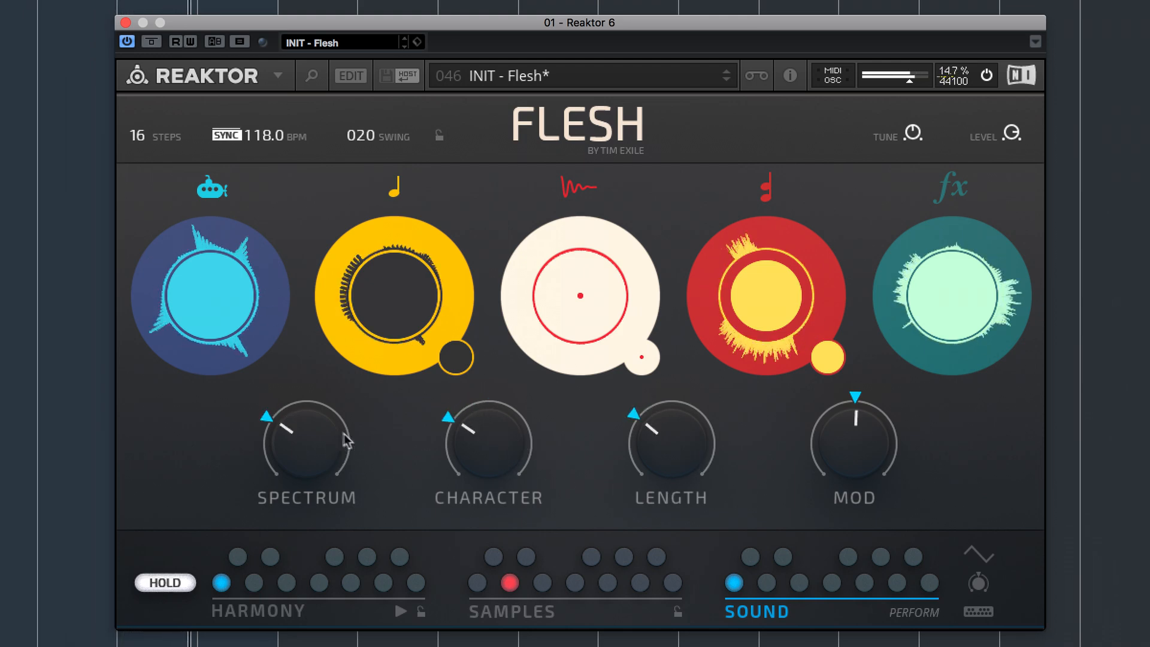
drag(345, 436, 337, 451)
drag(696, 442, 688, 455)
Raise the Character and Length macros to just below centre, moving Spectrum up and partly back down
drag(517, 439, 515, 421)
drag(338, 435, 341, 403)
drag(677, 438, 676, 415)
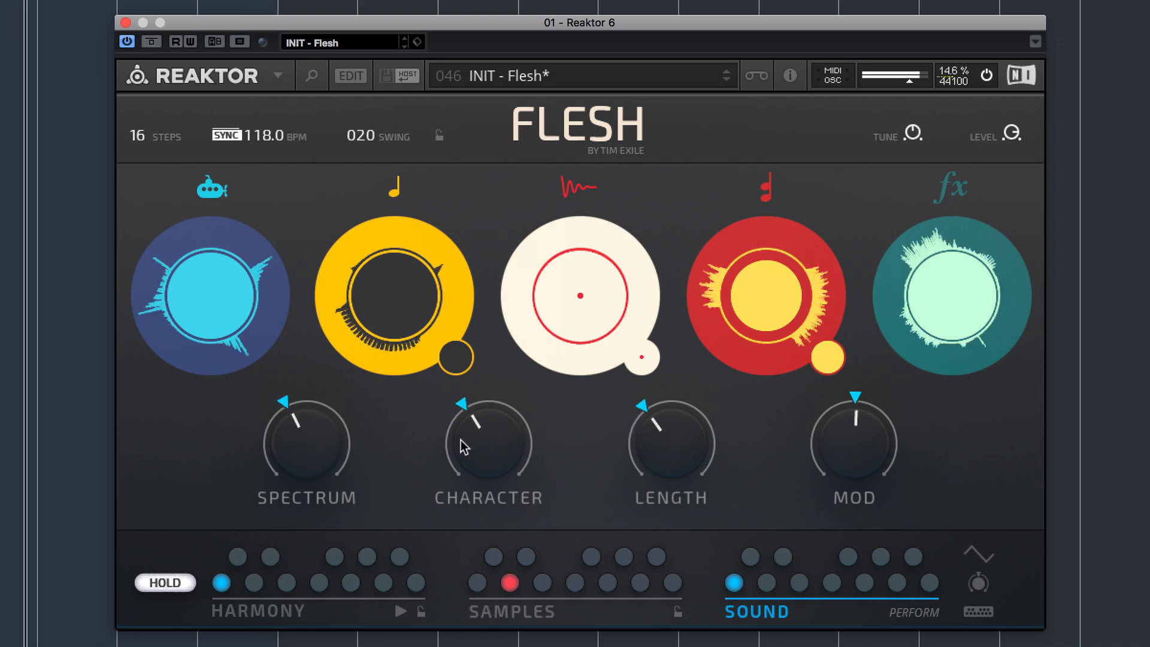
drag(340, 437, 338, 451)
drag(514, 446, 516, 428)
drag(672, 460, 672, 442)
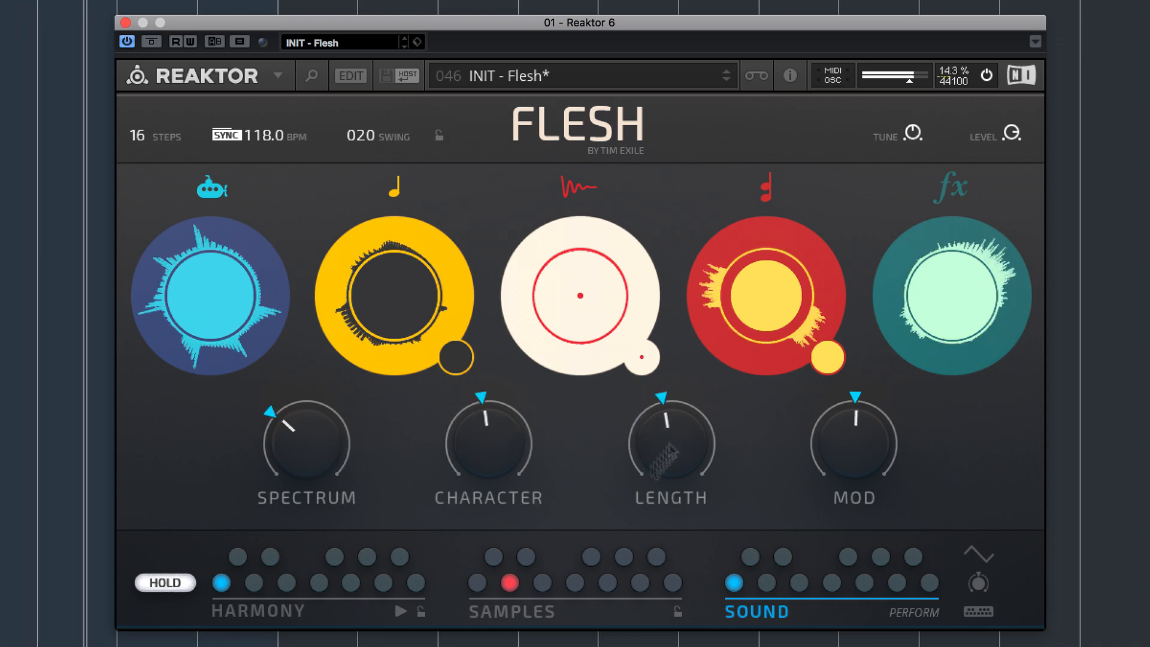
Switch to the second sample slot, raise Spectrum and Character just past centre and Length near maximum, and turn off Hold
click(494, 556)
drag(308, 427, 309, 414)
drag(477, 444, 508, 439)
drag(680, 436, 681, 418)
drag(339, 449, 340, 439)
drag(674, 470, 674, 413)
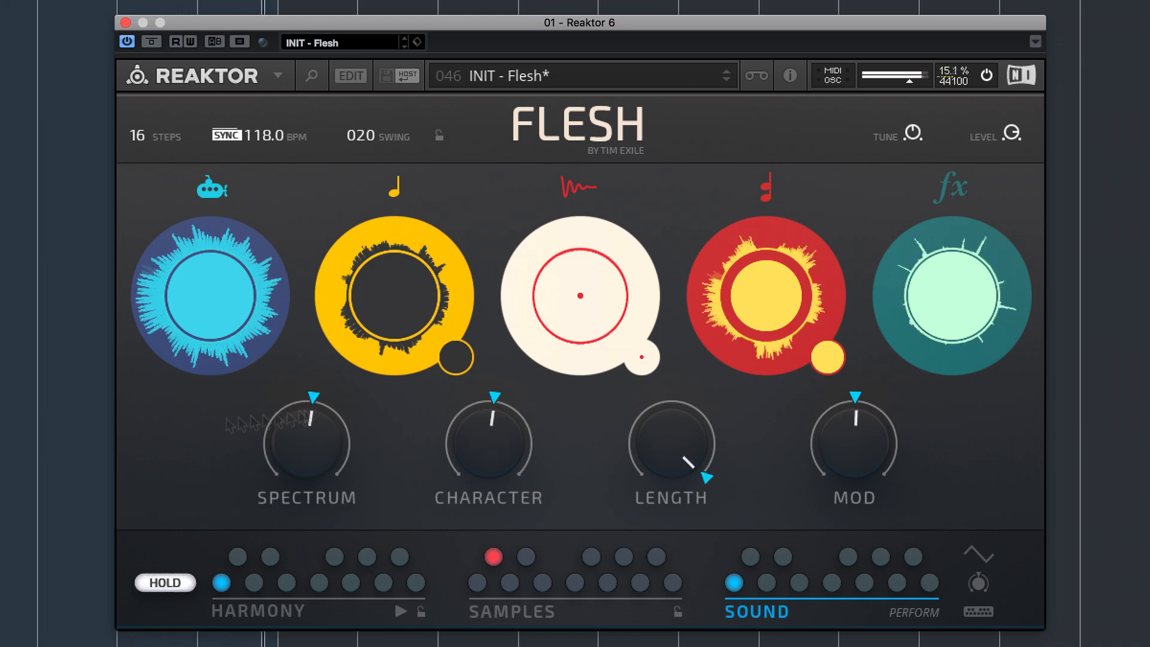
click(165, 582)
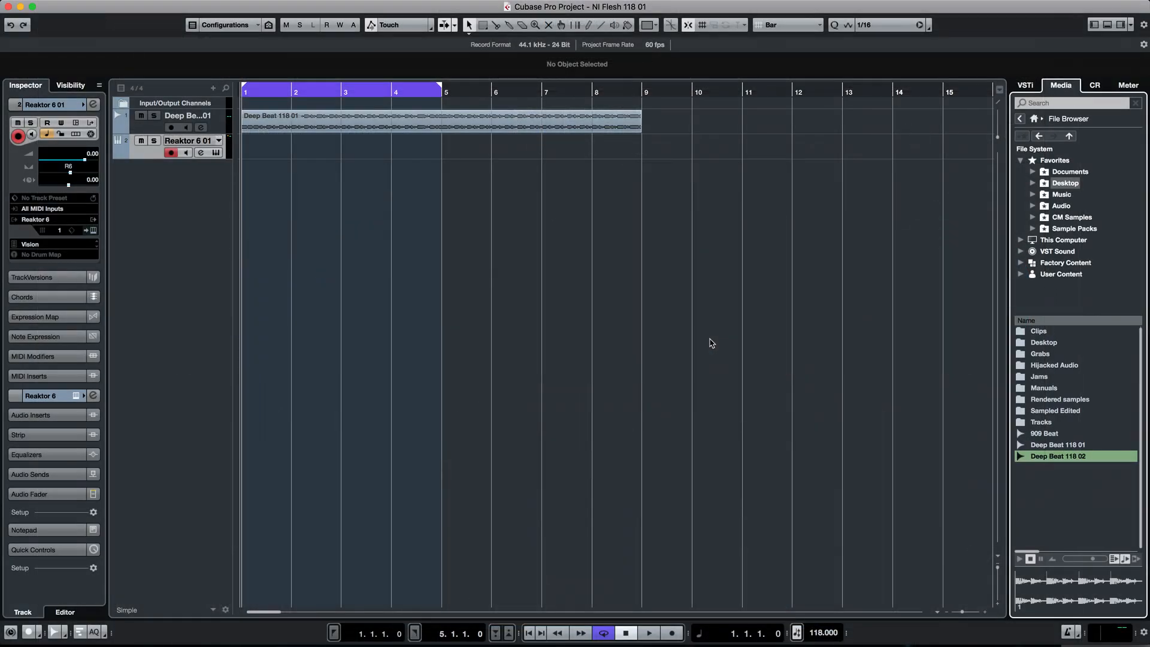
Play the cycled section of the Deep Beat 118 01 track in the Cubase project and stop playback
key(space)
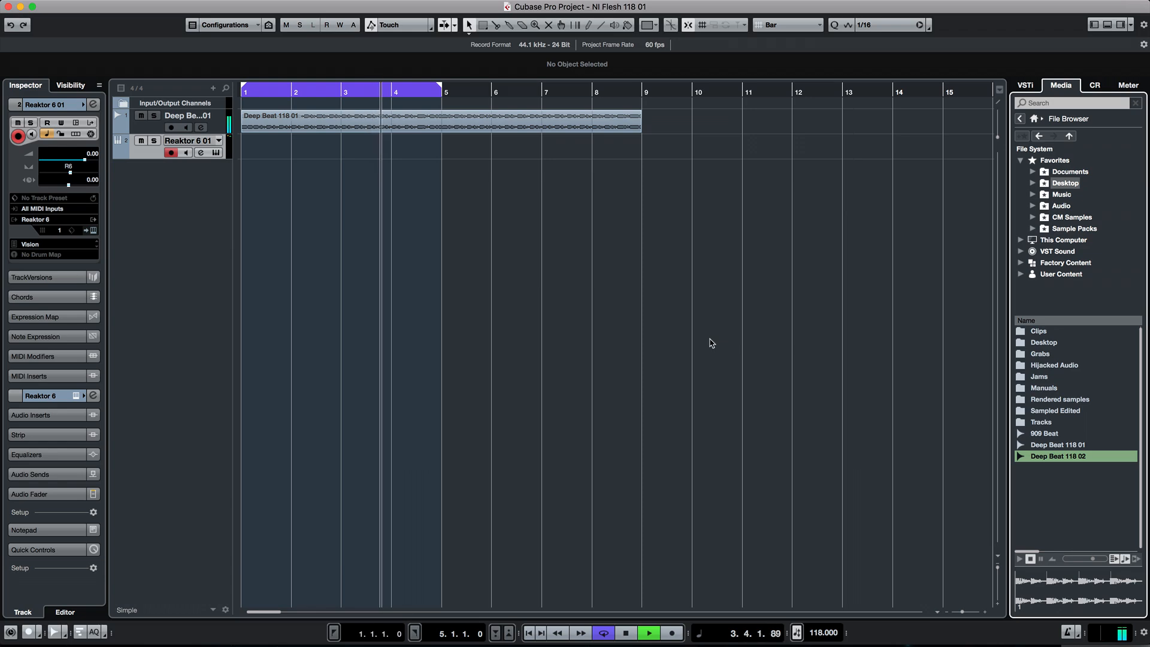
key(space)
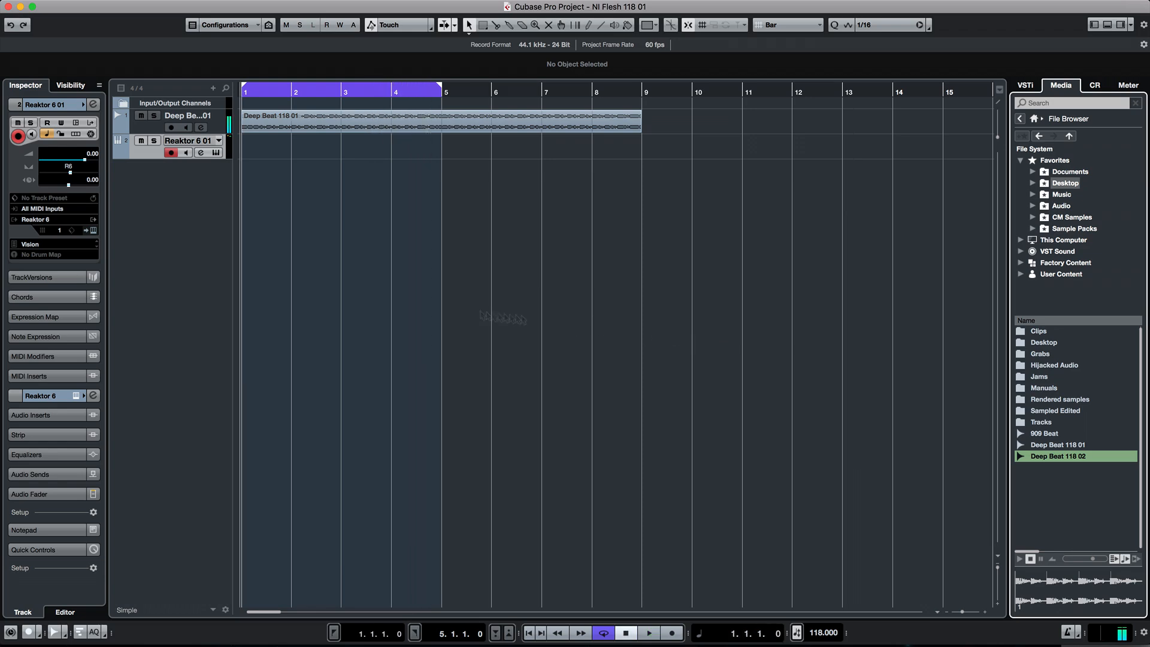
Open the Reaktor 6 instrument from its track and load the INIT - Flesh snapshot
click(94, 230)
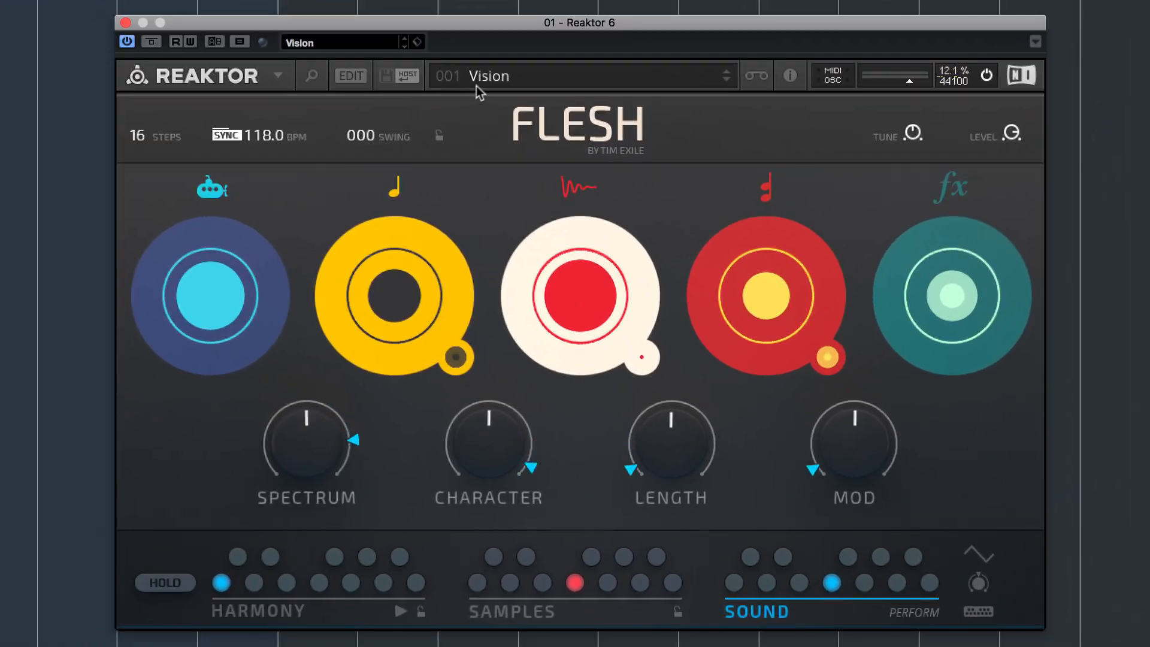
click(568, 213)
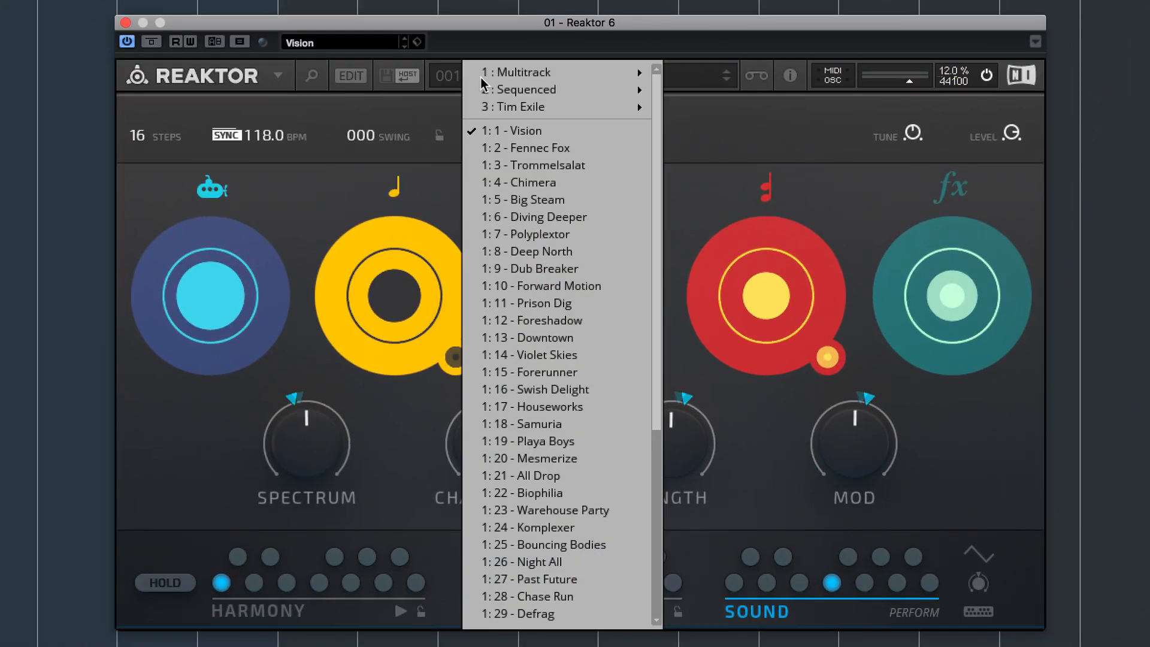
scroll(542, 311, down, 5)
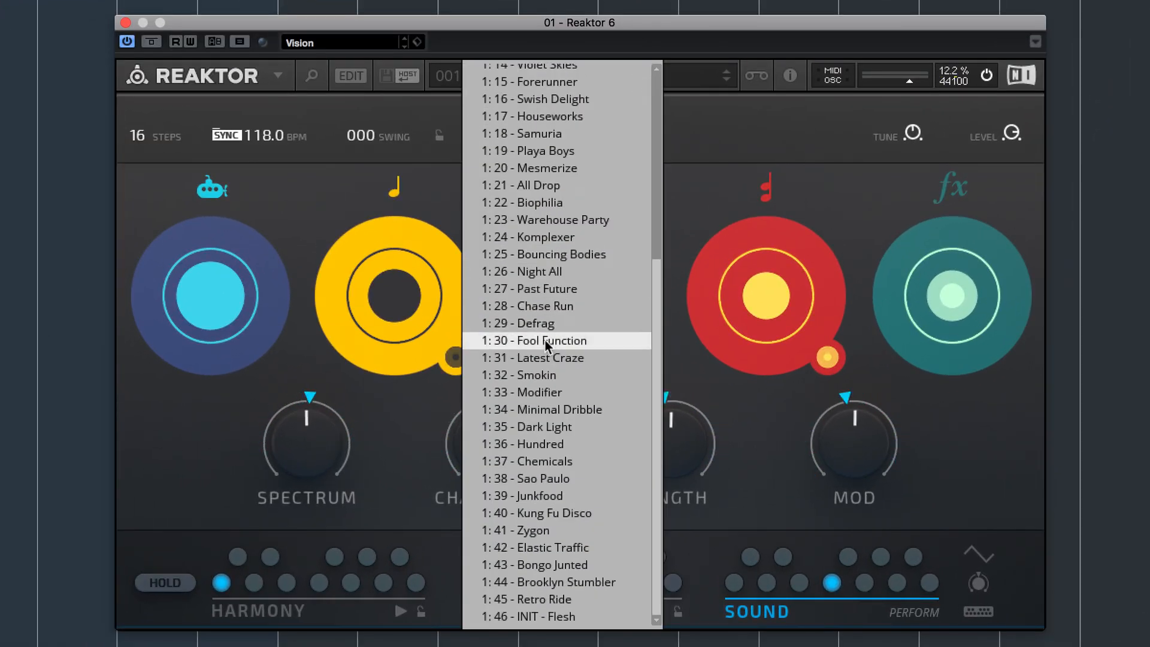
click(560, 615)
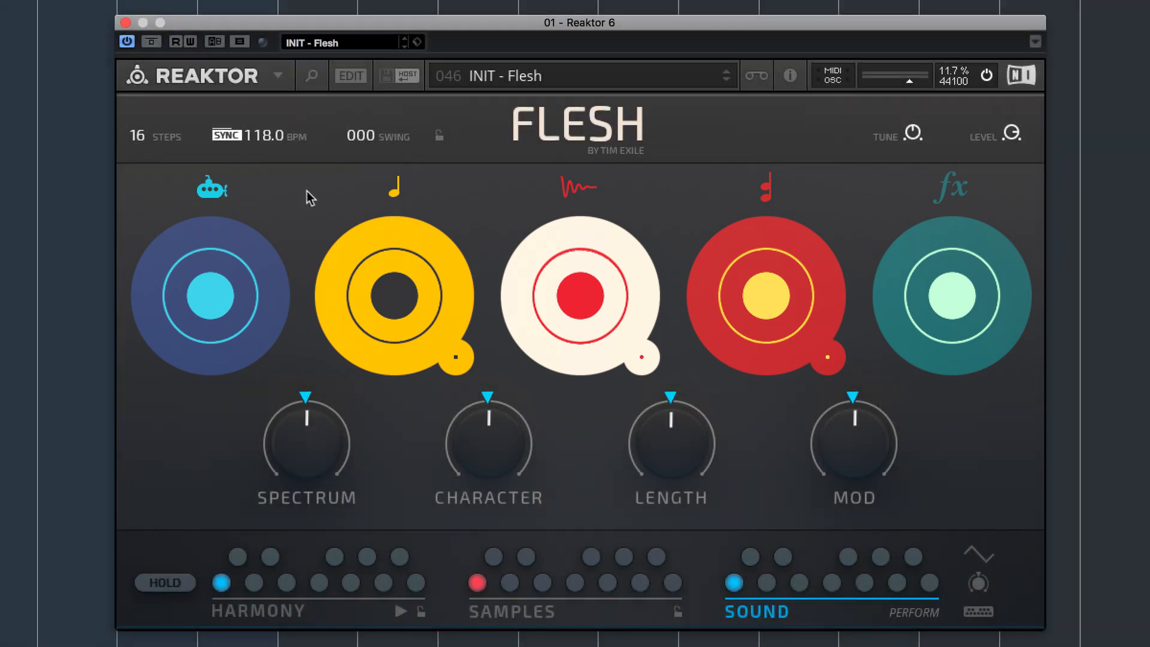
Examine the controls of the Sub, Monobrow, Beatnik, Polyticks and Foenix sections and return to the overview
click(213, 191)
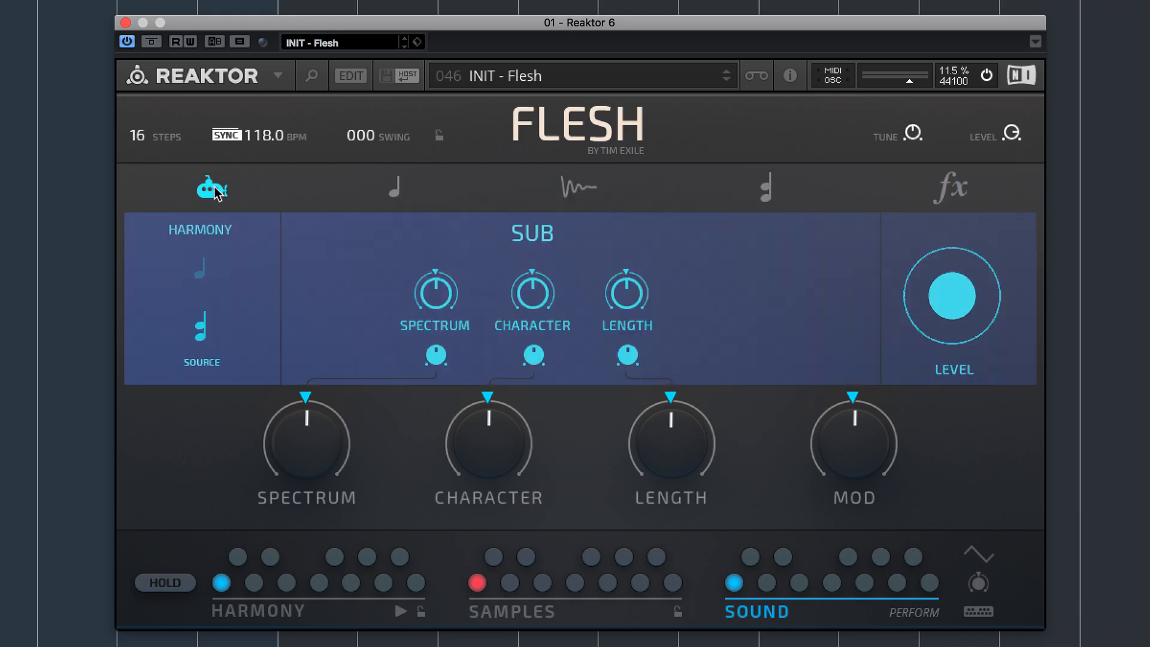
click(394, 191)
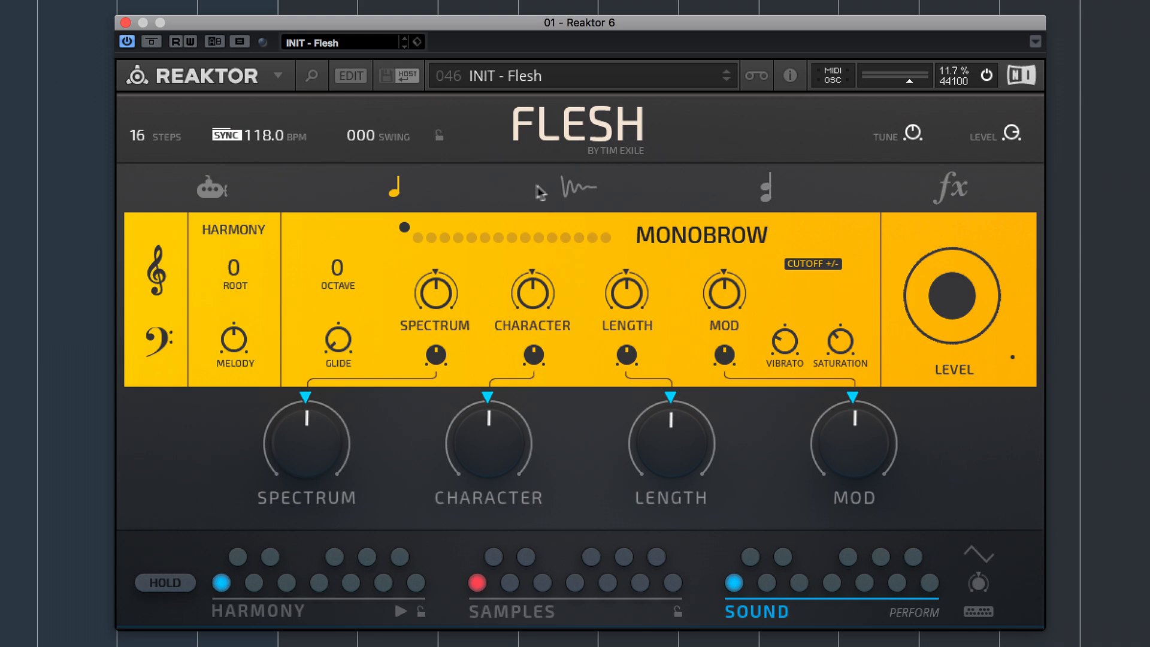
click(571, 191)
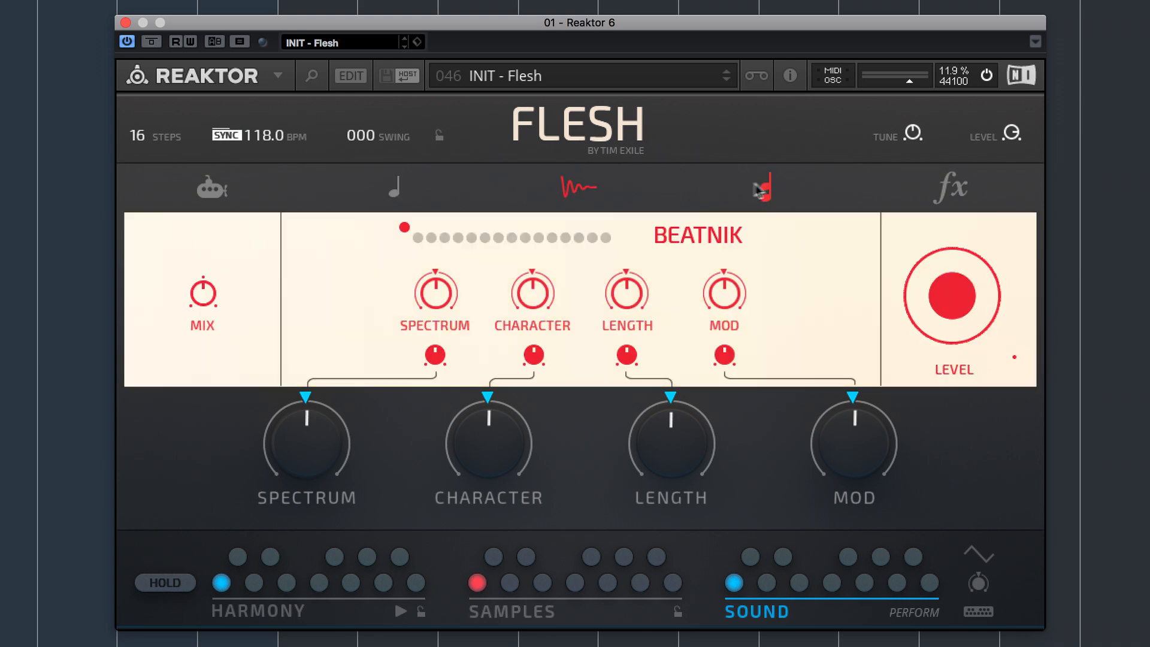
click(765, 189)
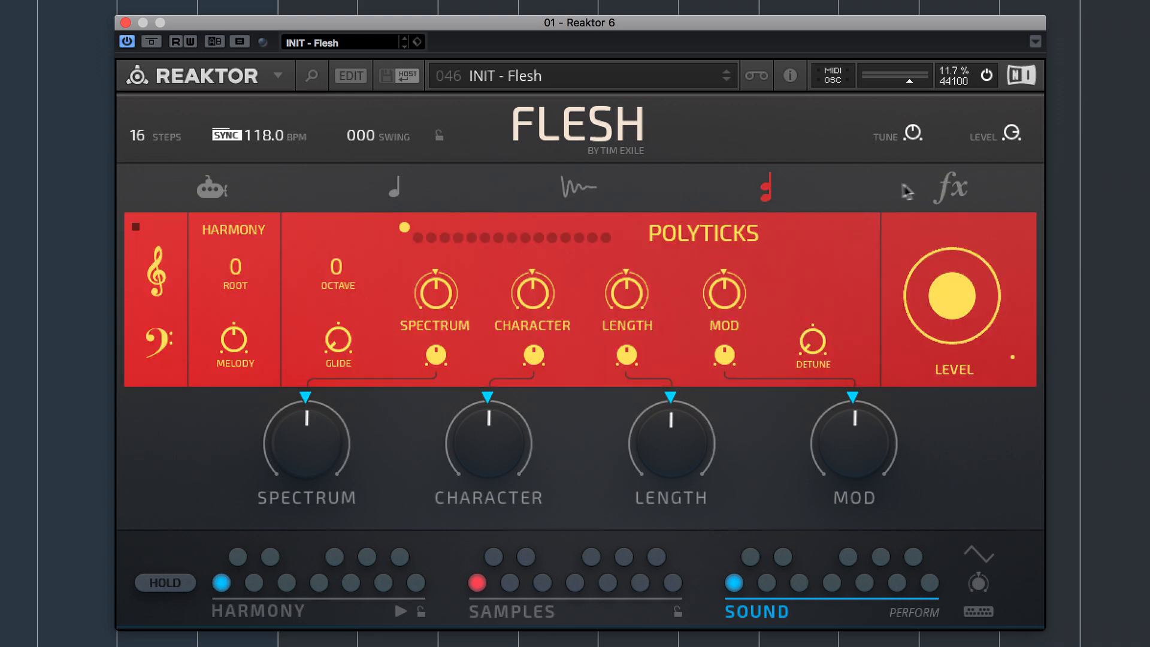
click(956, 189)
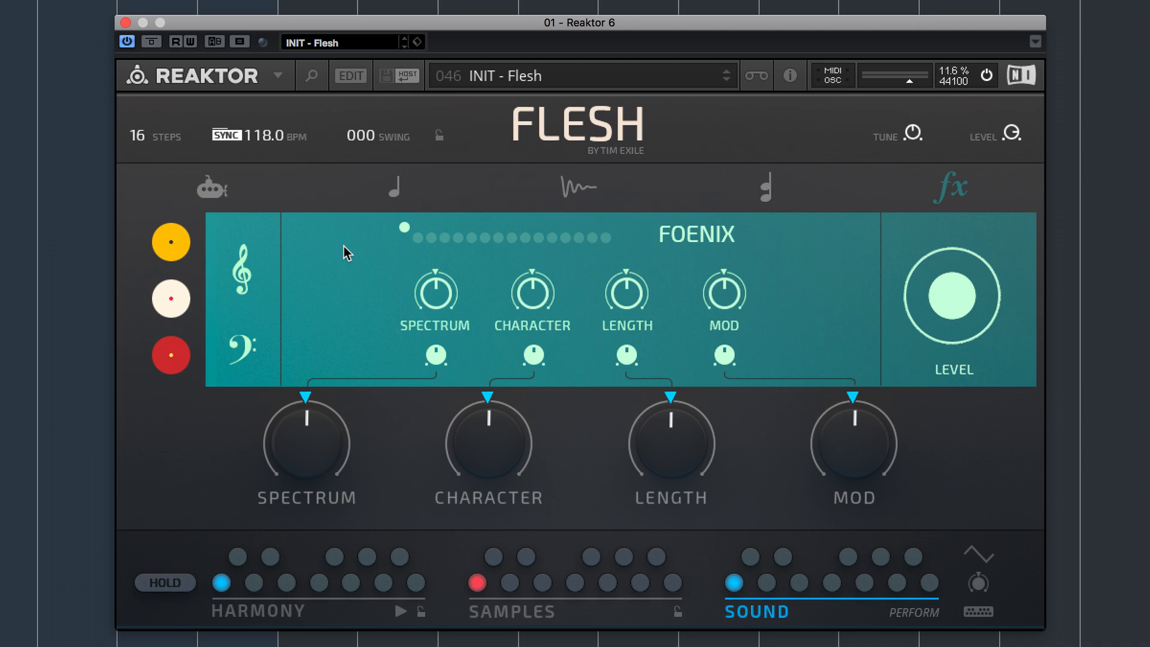
click(947, 194)
Turn the levels of the Foenix, Polyticks, Monobrow and Sub sections down to zero and raise the Beatnik level to maximum
drag(952, 295, 958, 416)
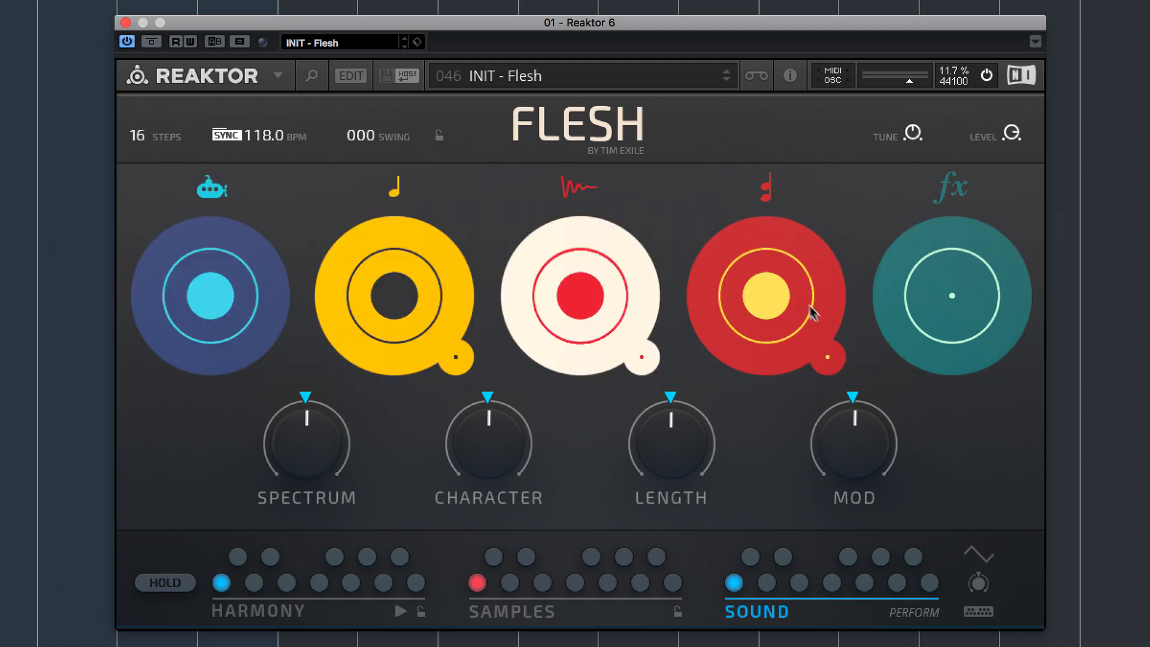
drag(812, 311, 768, 428)
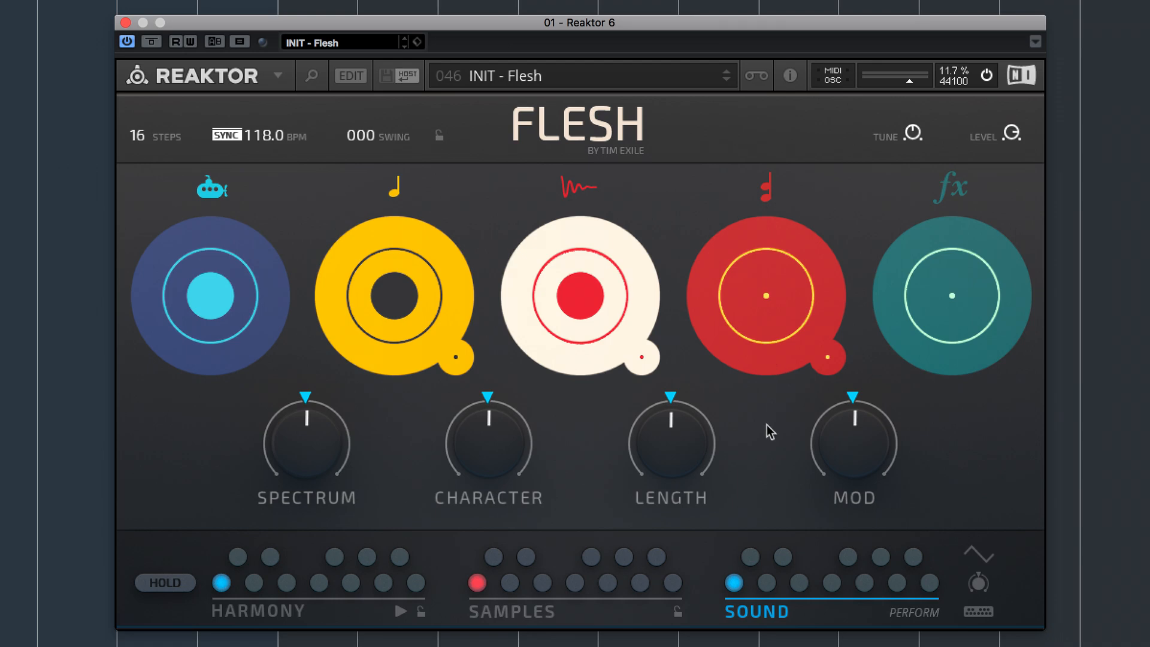
click(404, 304)
click(222, 301)
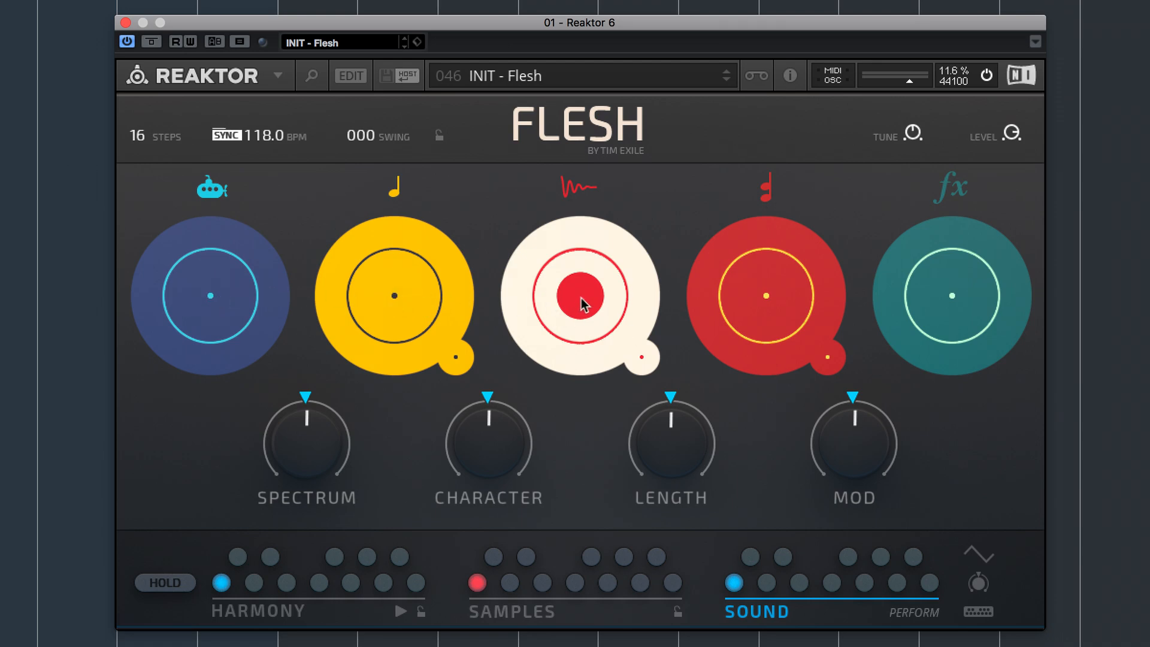
drag(584, 305, 592, 161)
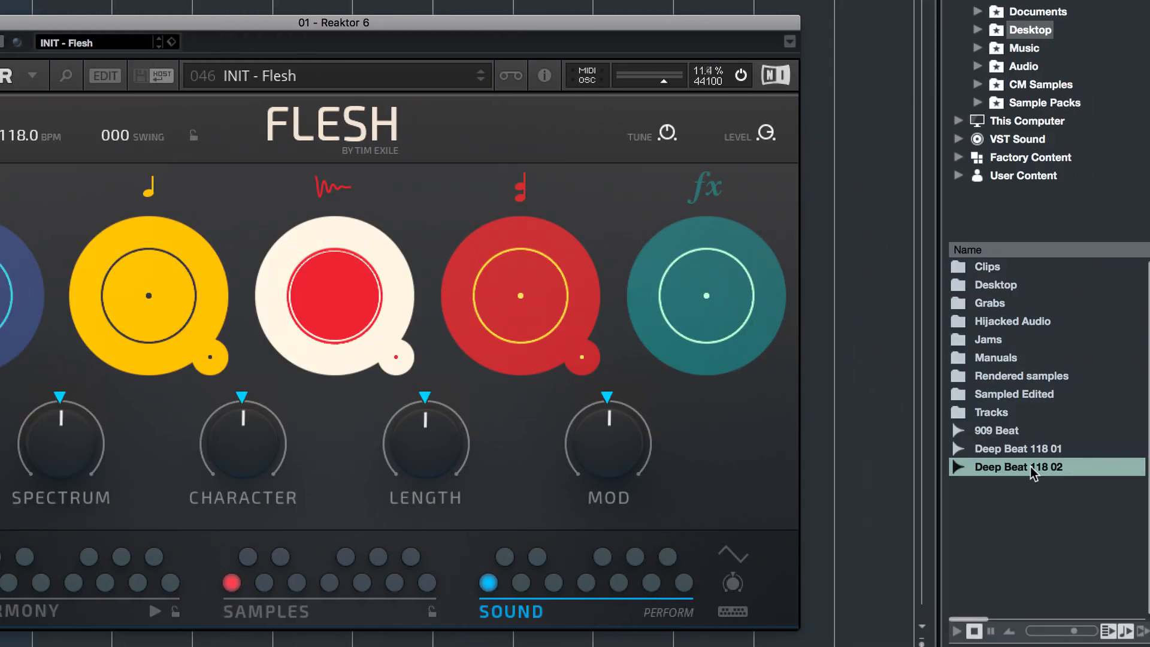
Audition the Deep Beat 118 02 loop from the Desktop folder and load it into Flesh through the Beatnik section
click(1030, 466)
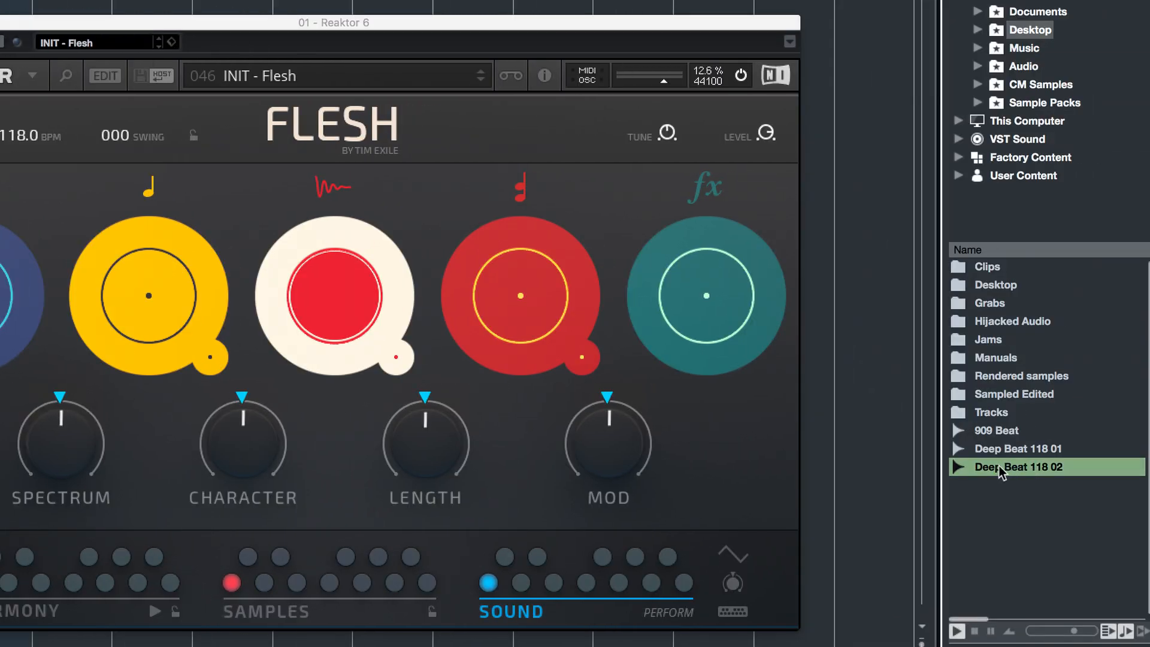
drag(990, 465, 379, 303)
drag(554, 302, 506, 280)
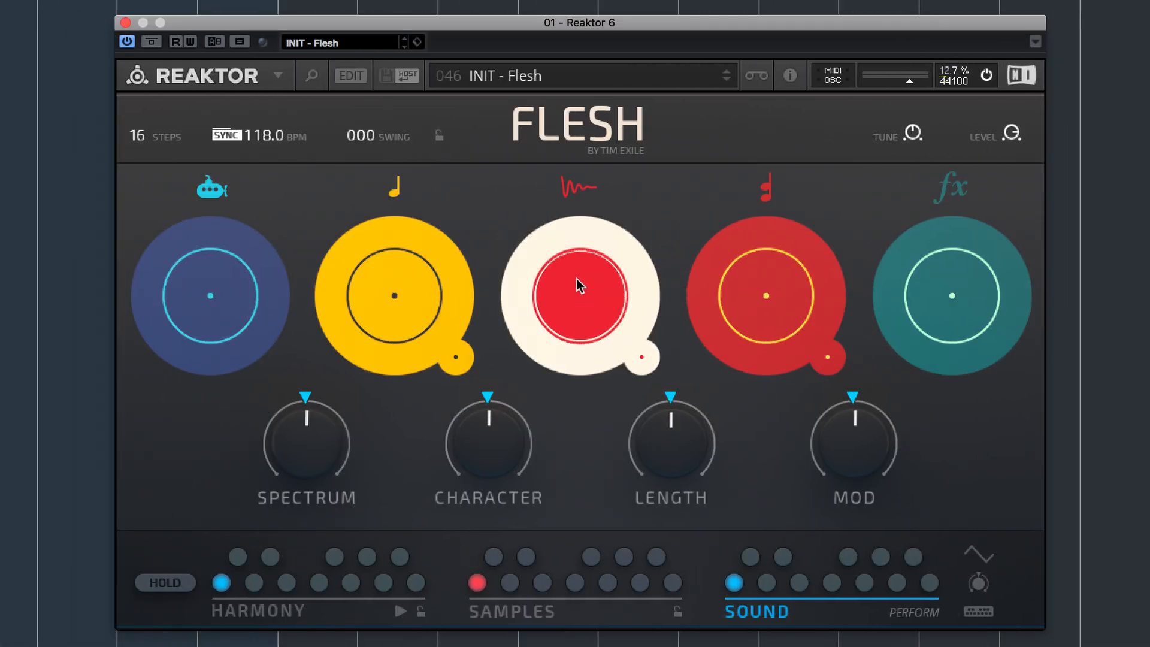
Show the Beatnik section's controls, turn on Hold, and raise its Spectrum, Character and Length to maximum
click(572, 191)
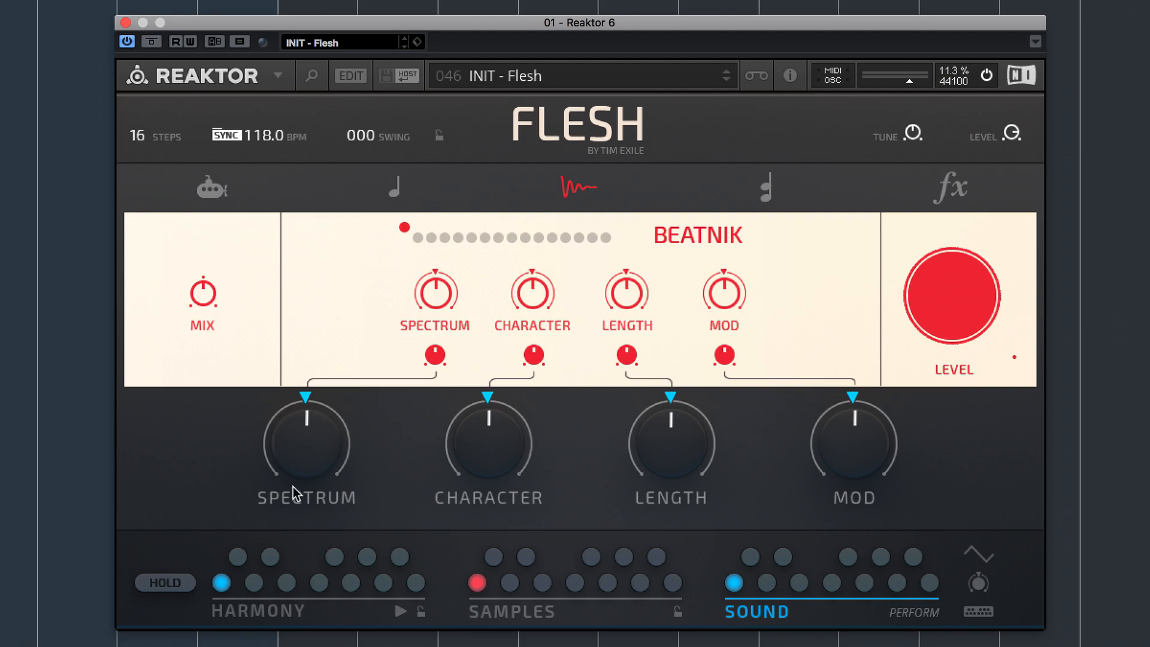
click(170, 583)
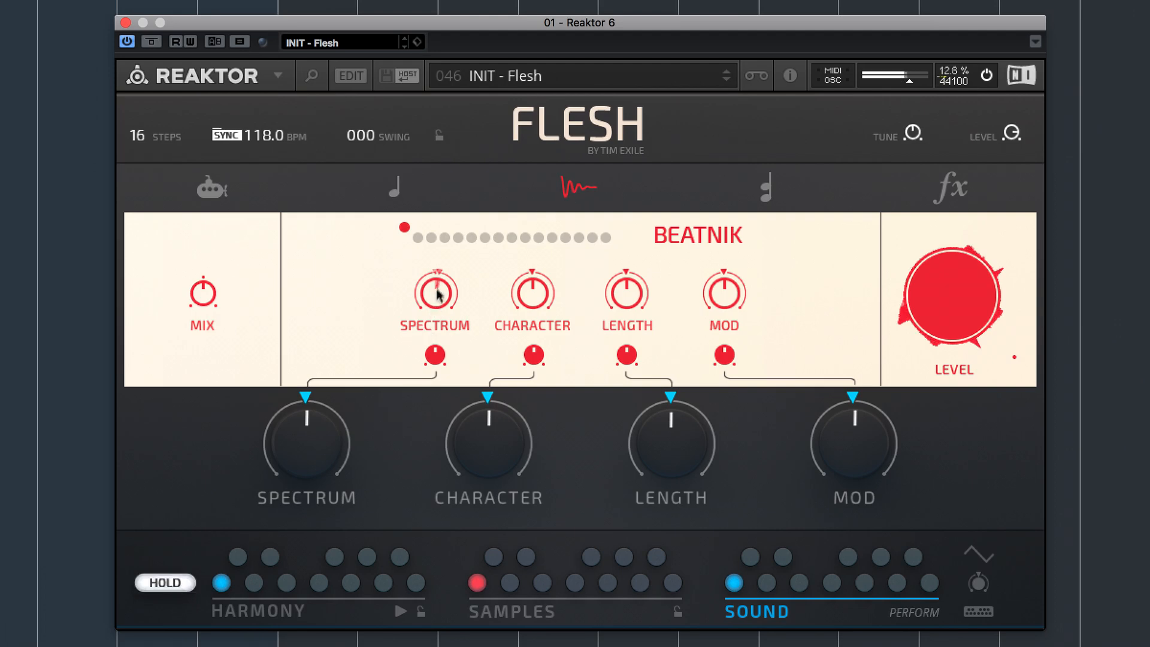
drag(439, 293, 450, 229)
drag(531, 289, 535, 195)
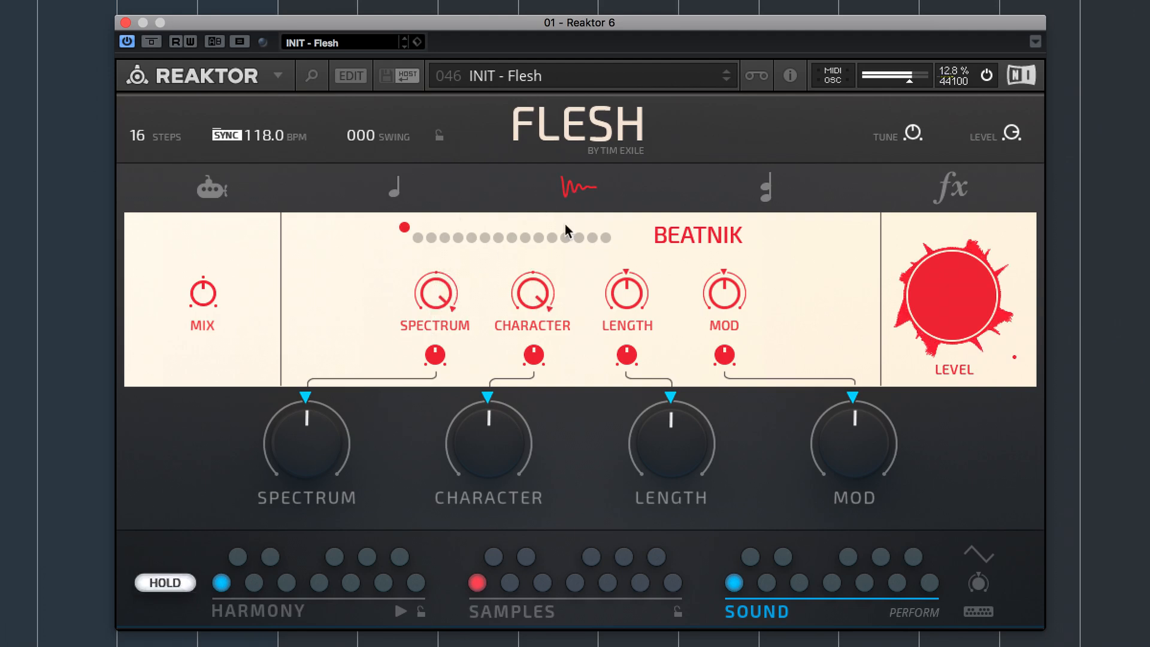
drag(626, 284, 630, 153)
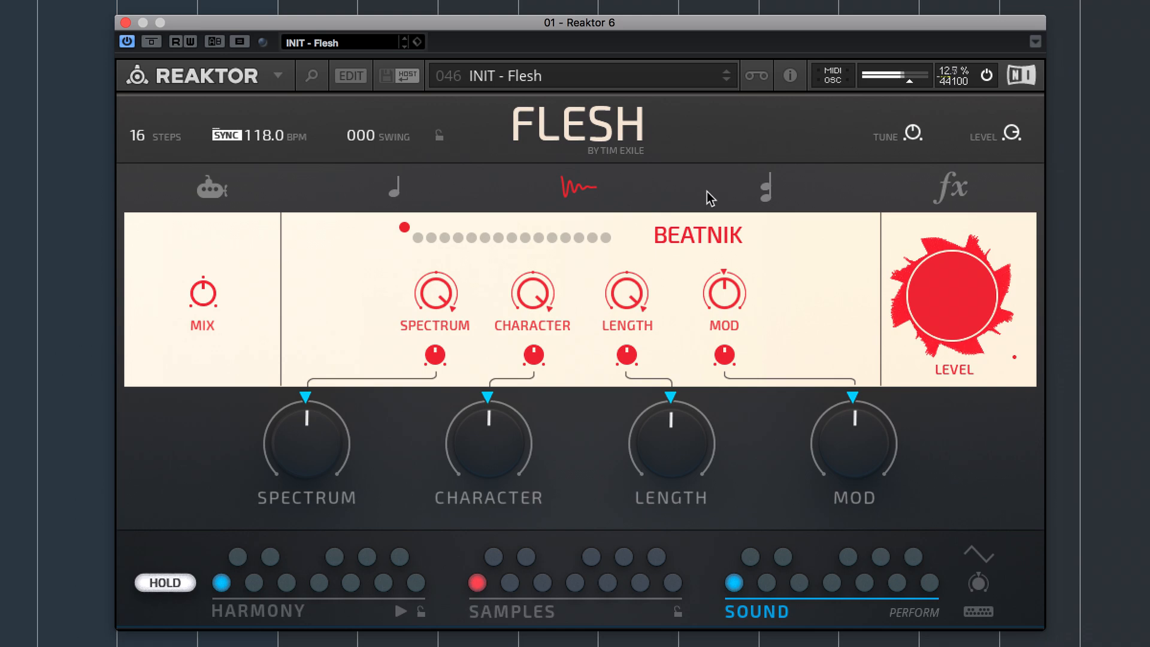
Show the Samples page and set the first lower-row sample to 3 Bars, 9 Steps and an Offset of 2
click(533, 611)
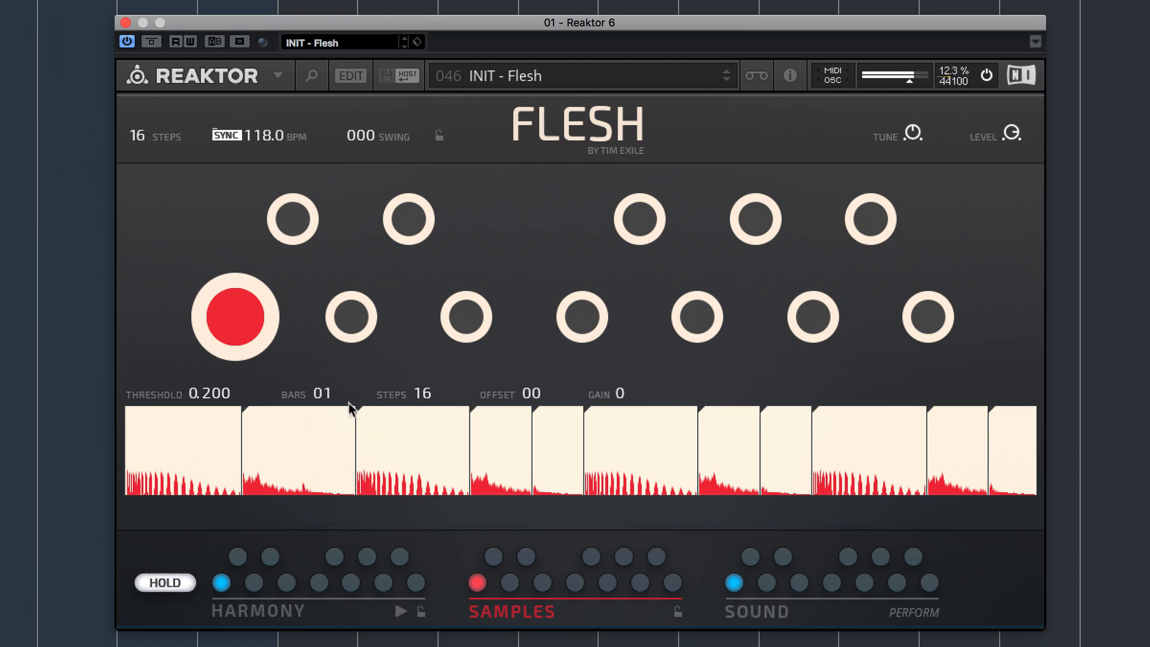
drag(433, 392, 432, 412)
drag(543, 390, 539, 402)
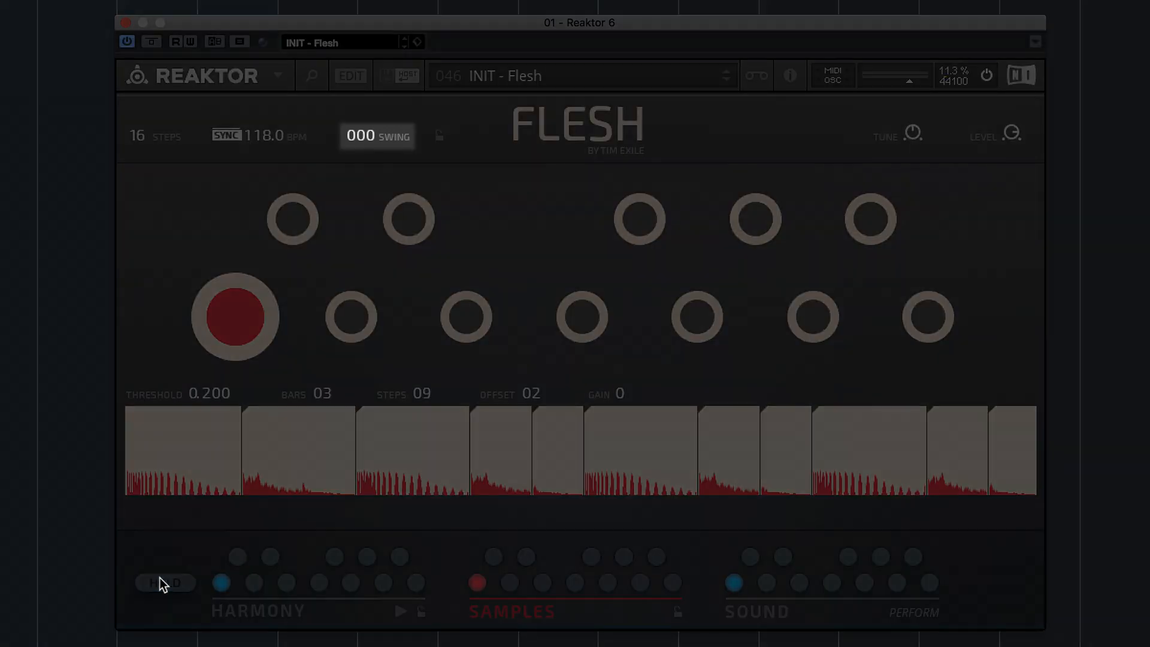
Turn on Hold, set the Swing to 20 while the beat plays, and turn Hold off
click(159, 581)
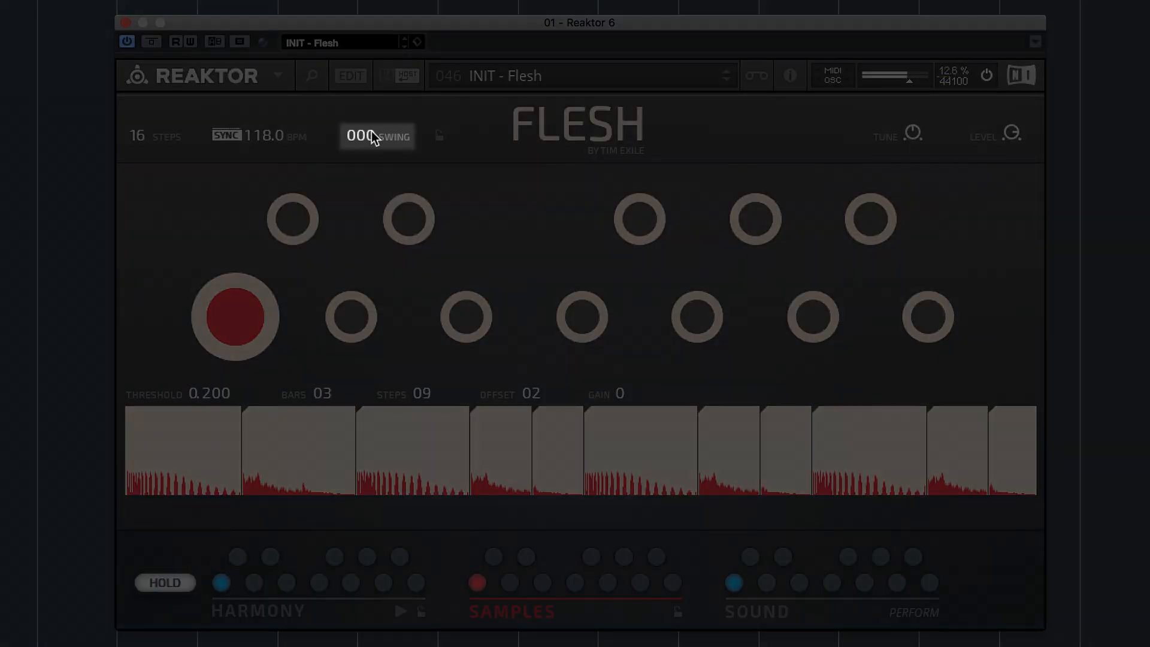
drag(372, 121, 373, 106)
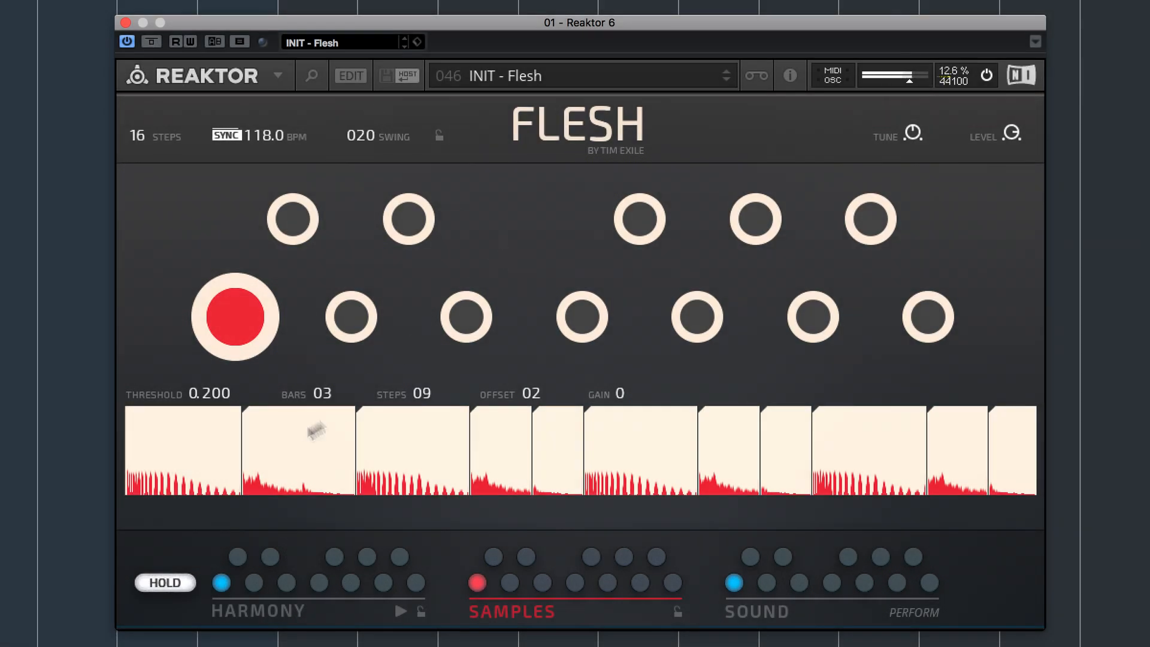
click(154, 577)
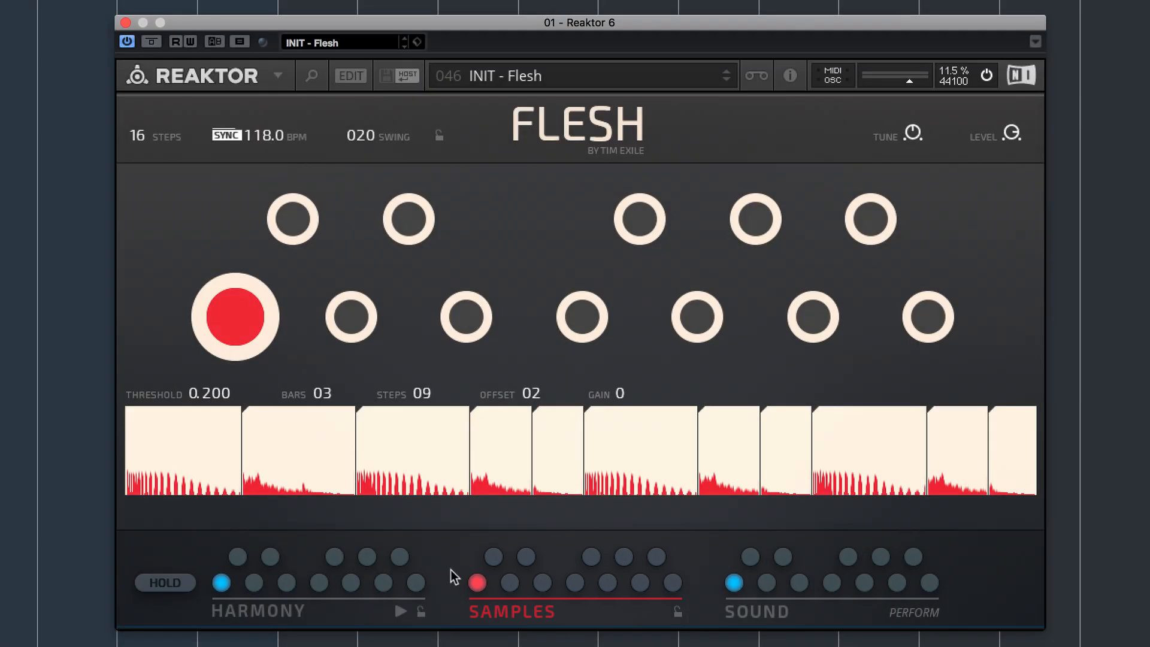
Put the same beat in the second lower-row sample slot, set its Steps to 12 while it plays, and stop playback
click(511, 582)
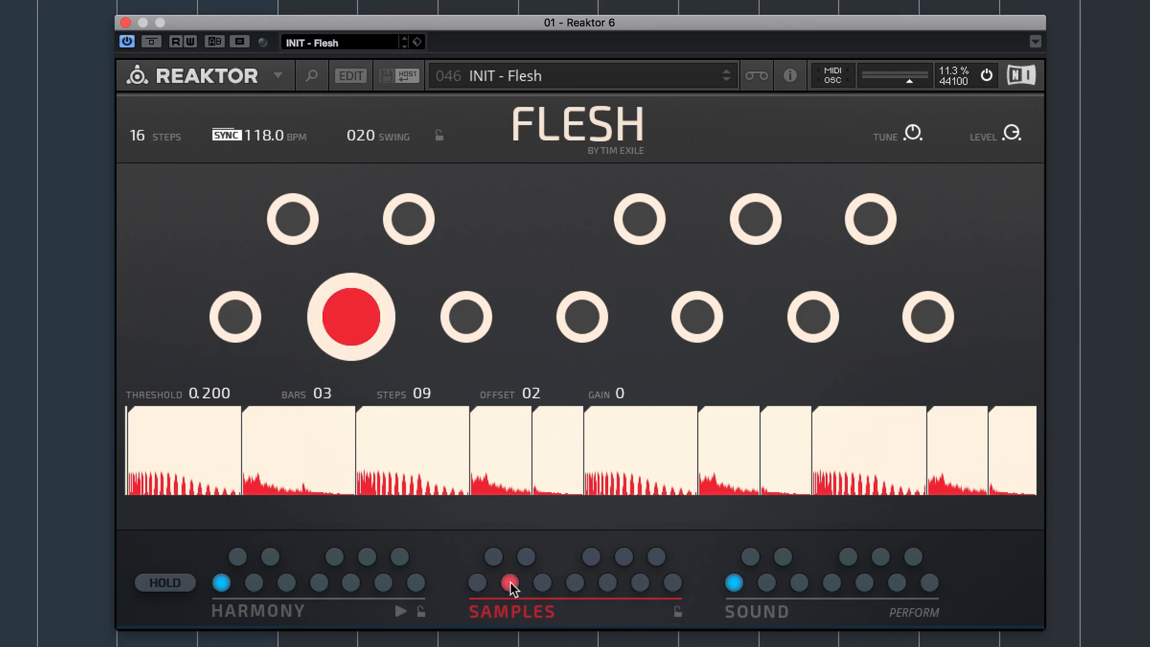
click(160, 579)
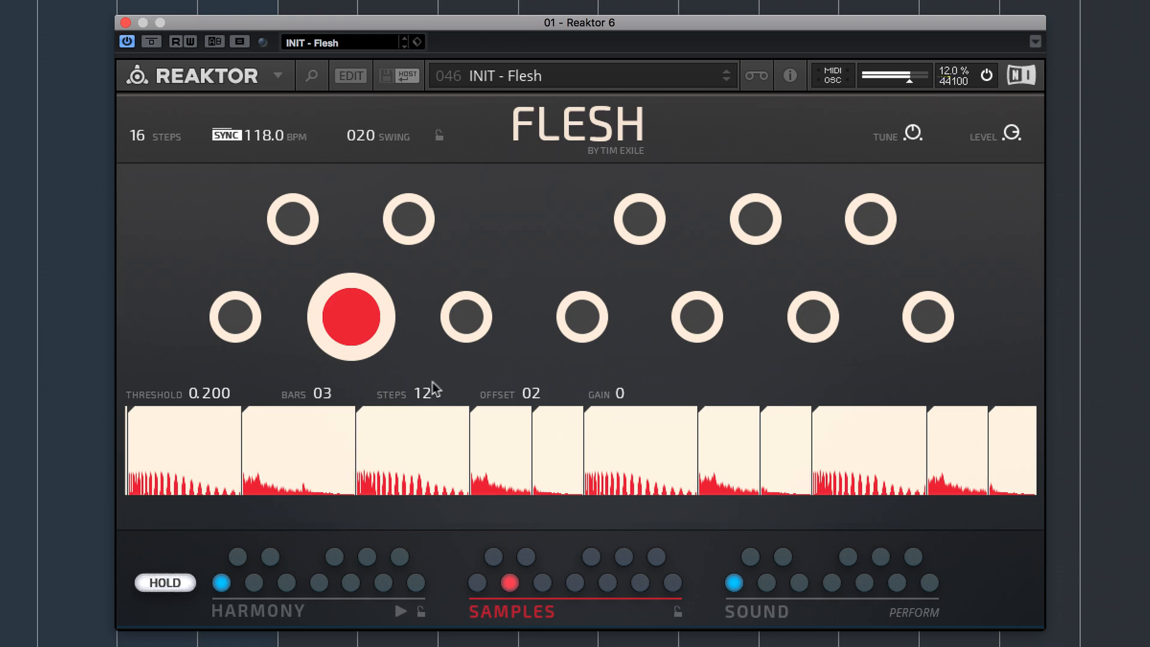
click(157, 580)
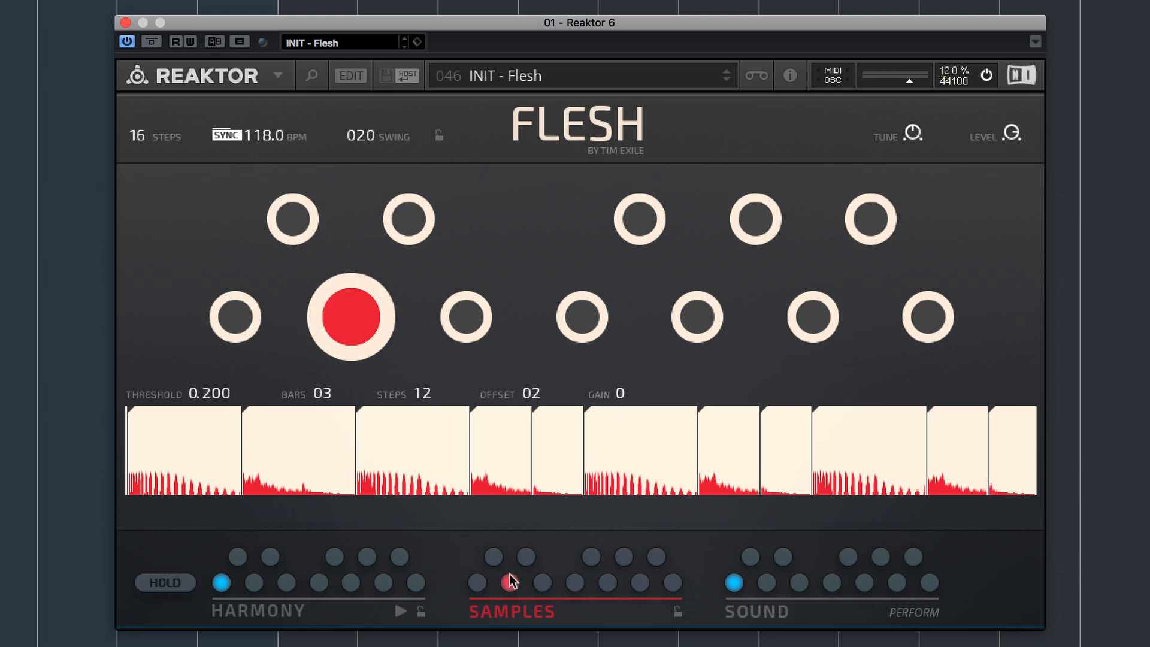
Put the same beat in the first upper-row sample slot and, with Hold on for playback, set Steps to 4 and Threshold to 0.000
click(493, 557)
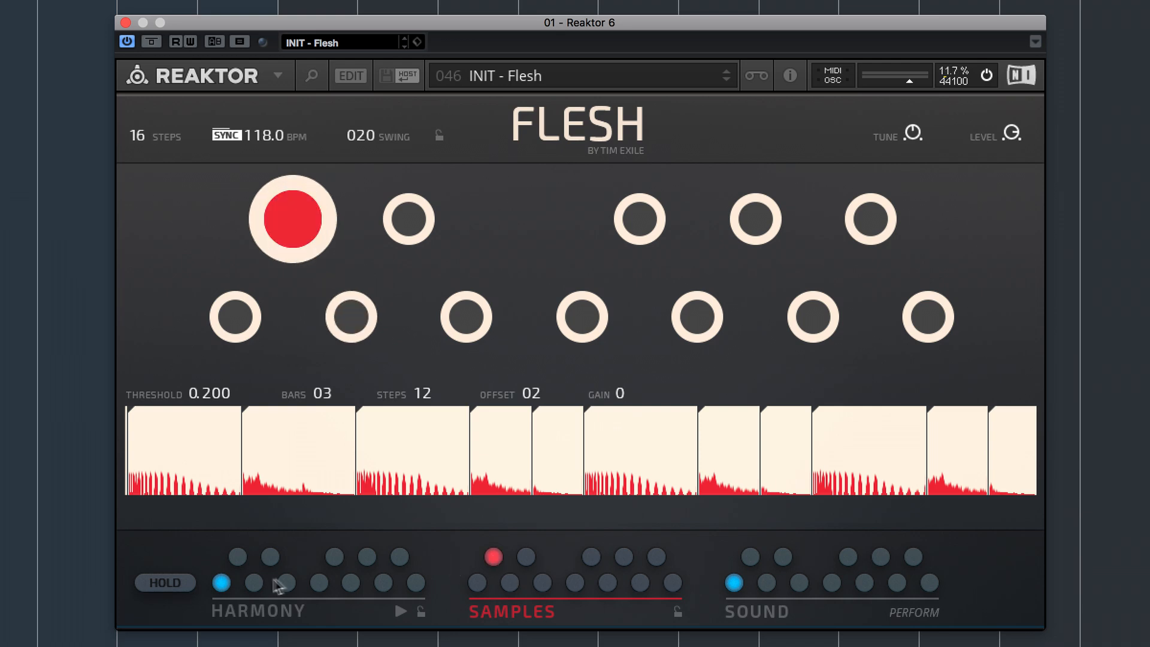
click(168, 580)
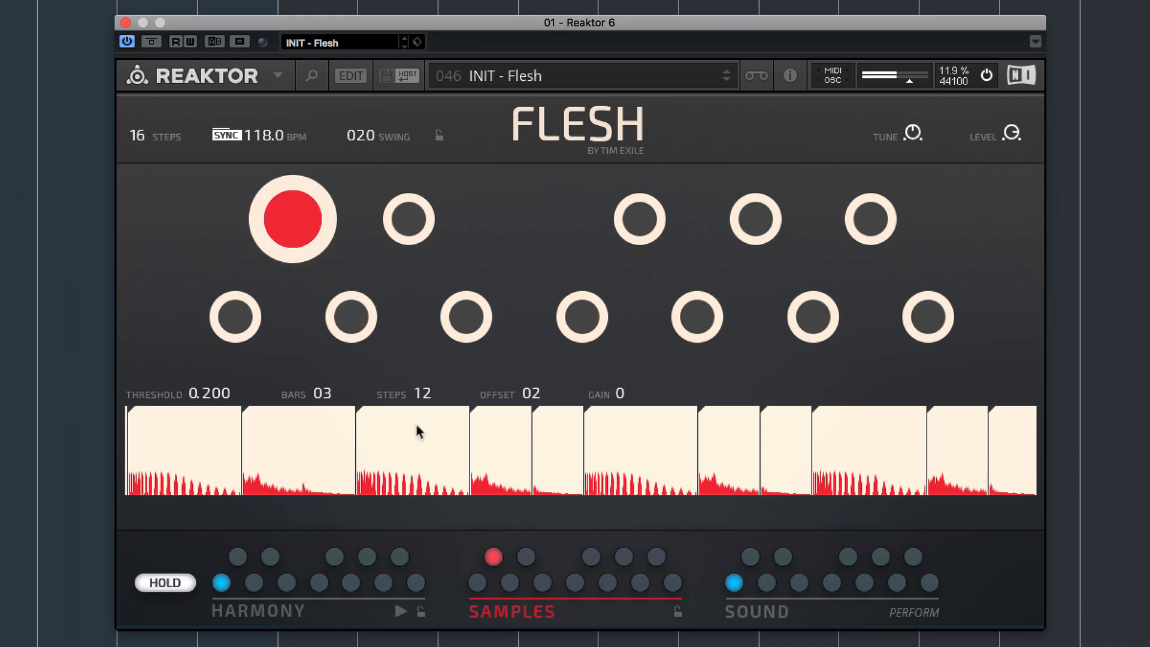
drag(424, 429, 422, 443)
drag(213, 393, 213, 418)
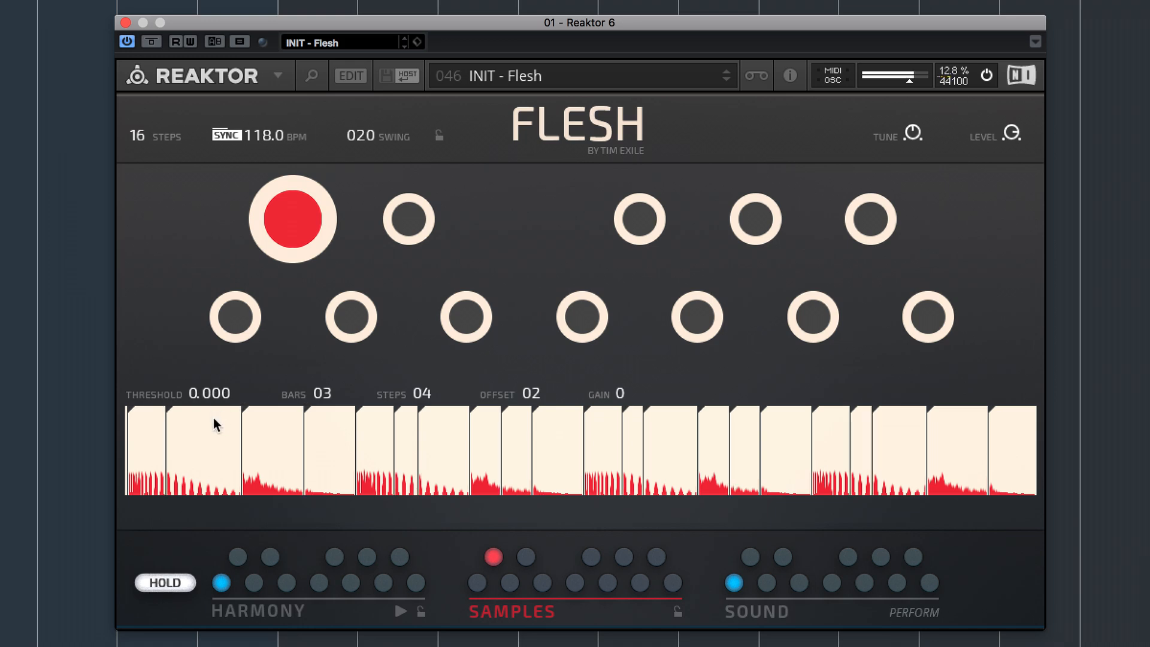
click(174, 579)
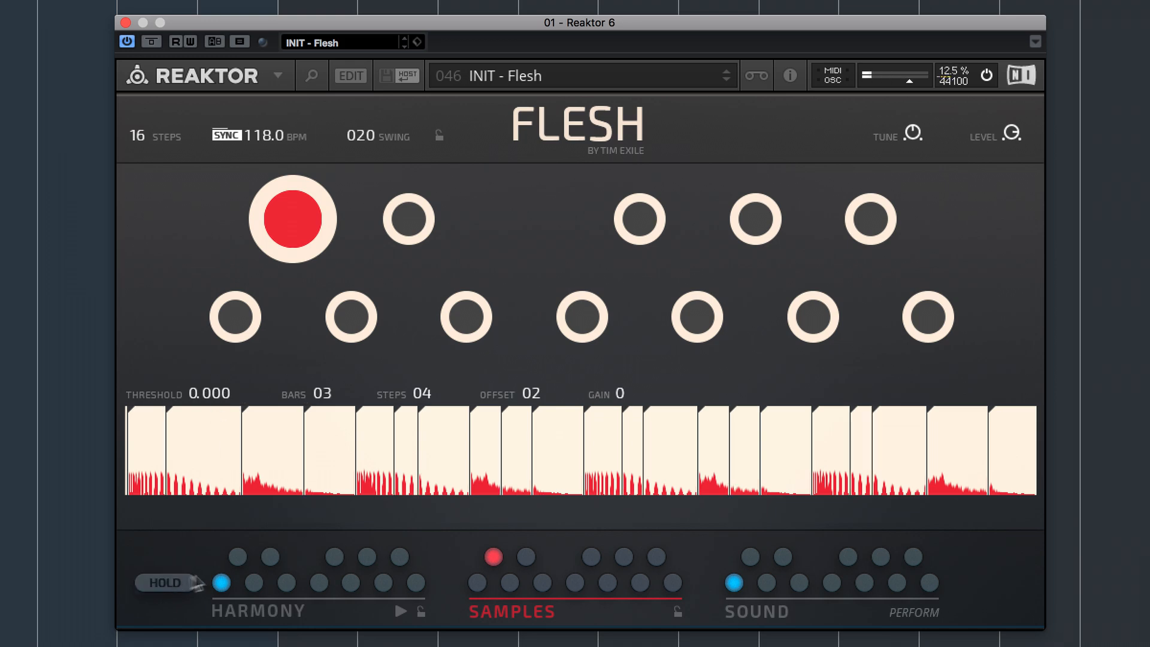
Put the same beat in the second upper-row sample slot, set Steps to 8 and Offset to 6 during playback, and stop it
click(526, 557)
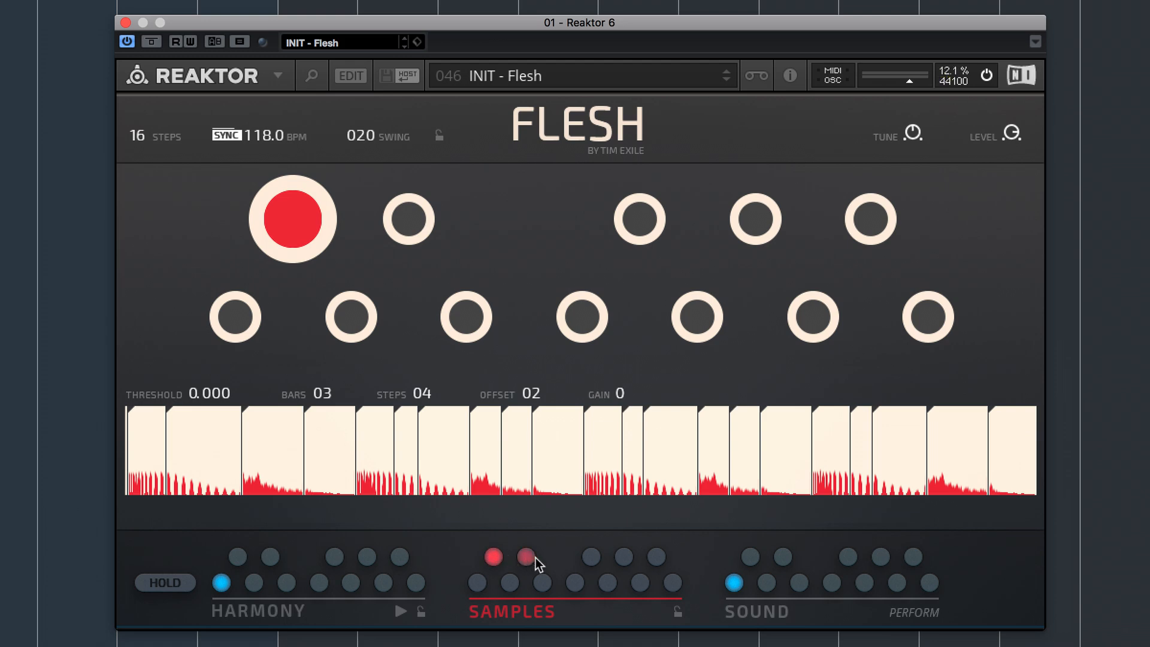
click(147, 577)
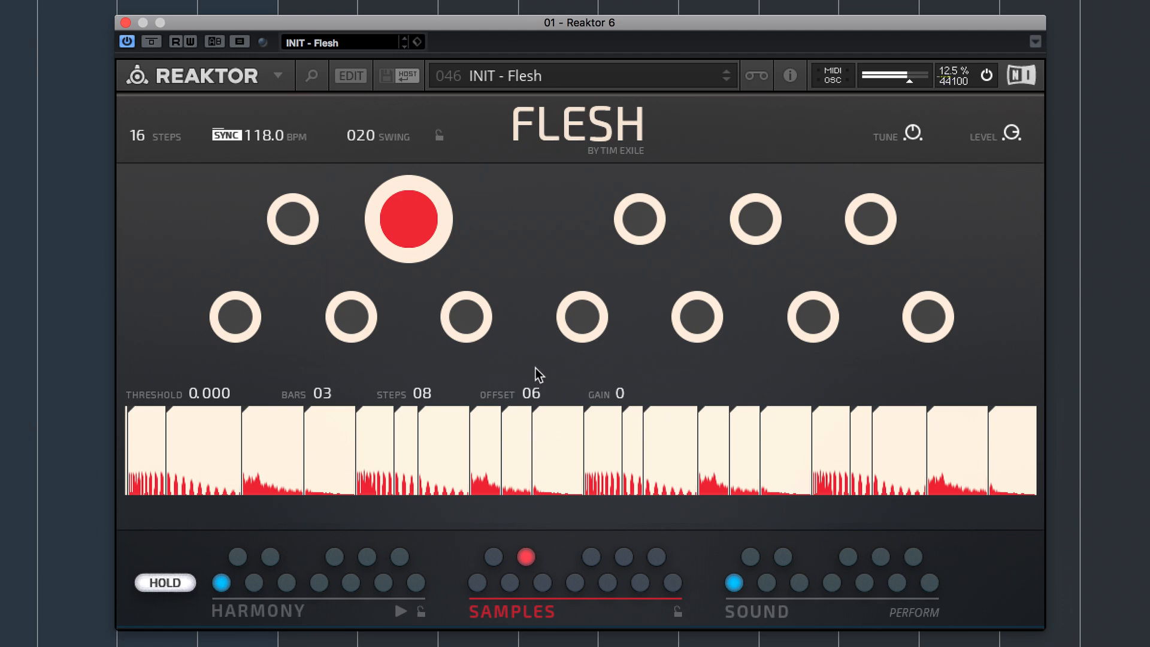
click(150, 581)
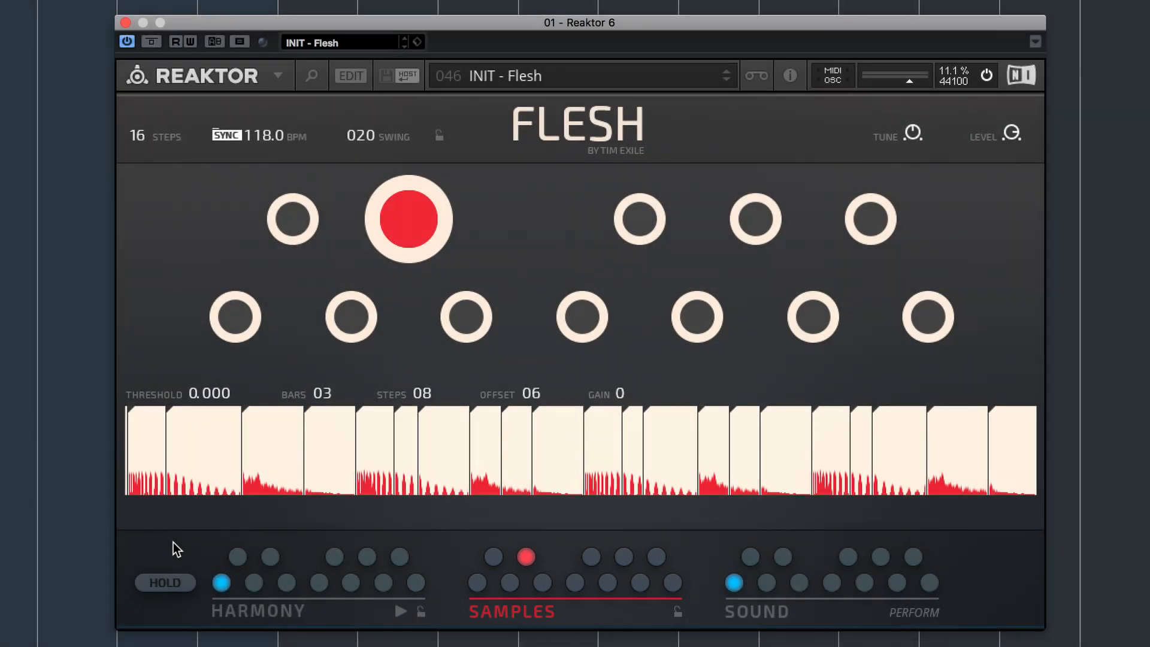
Audition the four prepared sample slots in turn with Hold on, return to the first slot, and turn Hold off
click(165, 576)
click(469, 588)
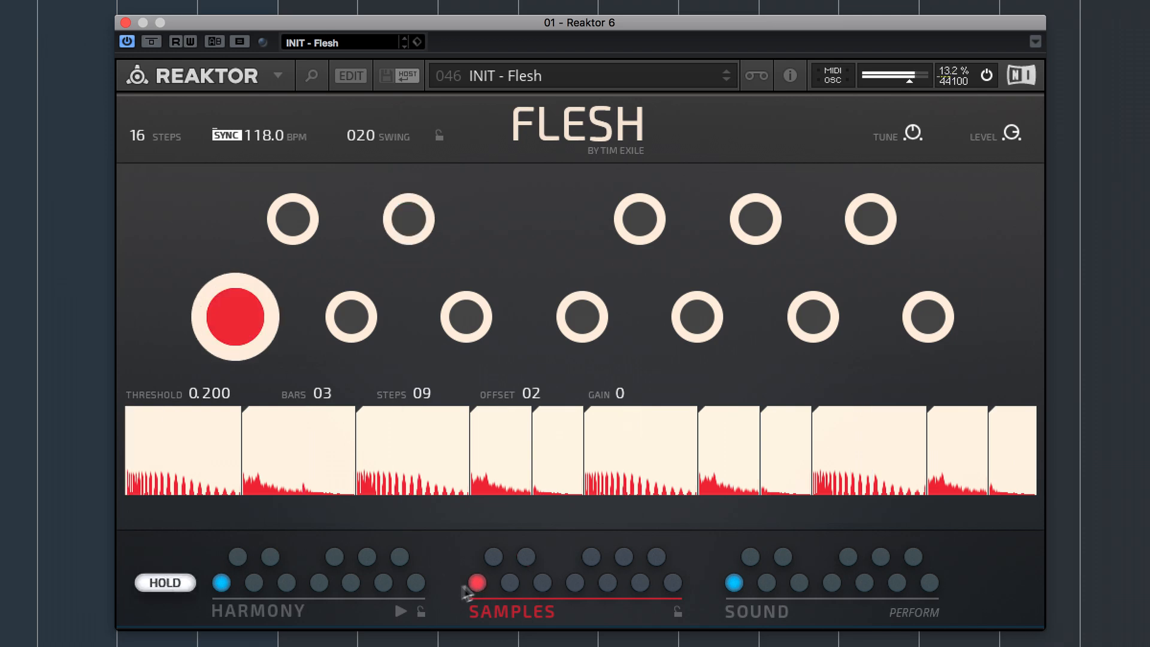
click(494, 559)
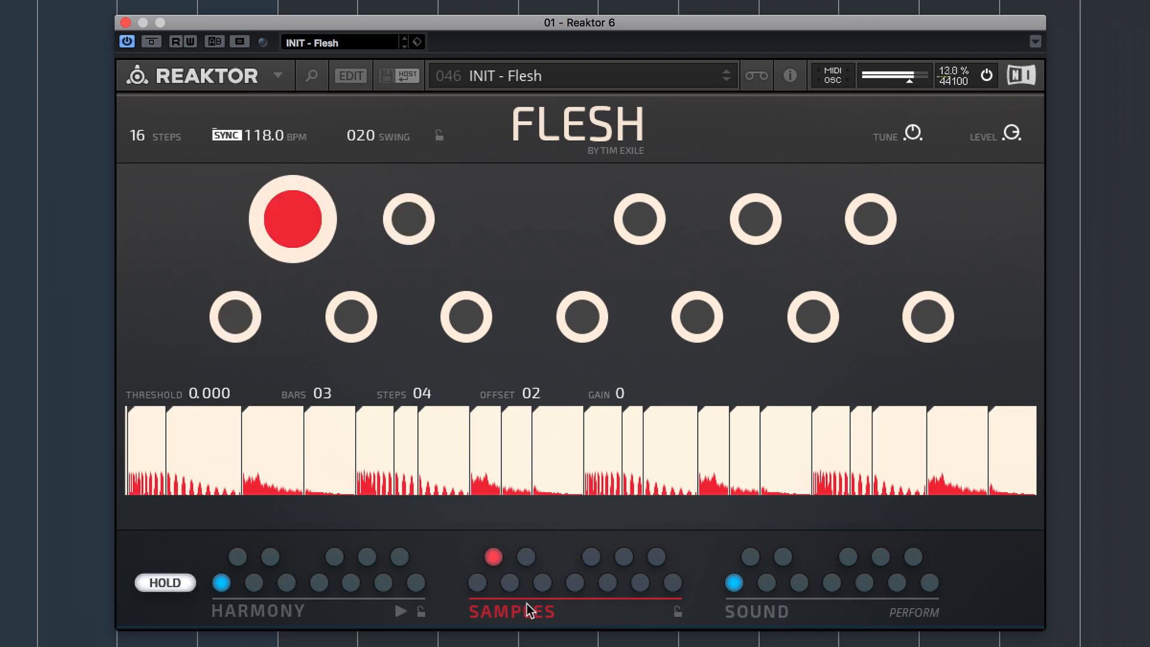
click(509, 584)
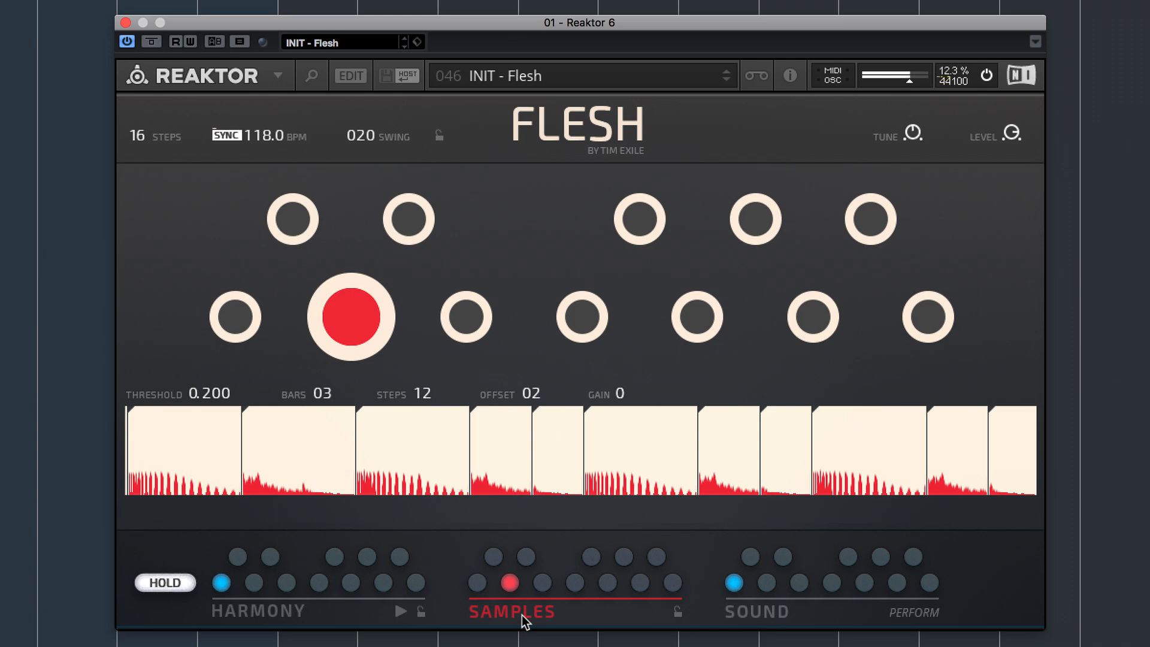
click(526, 557)
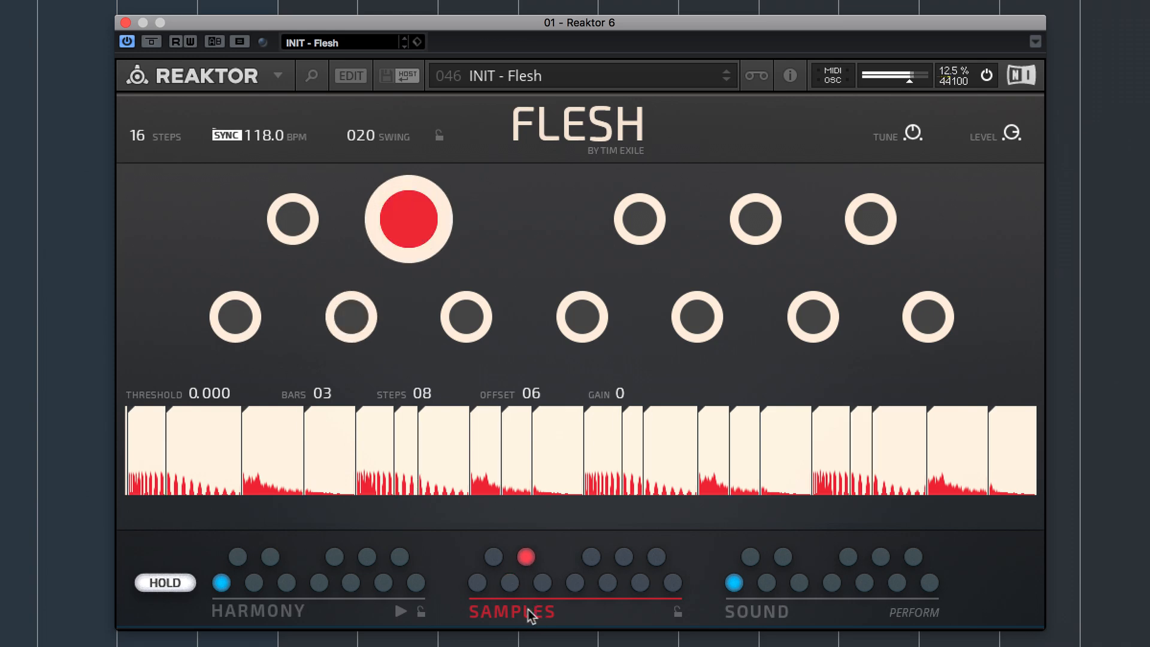
click(477, 582)
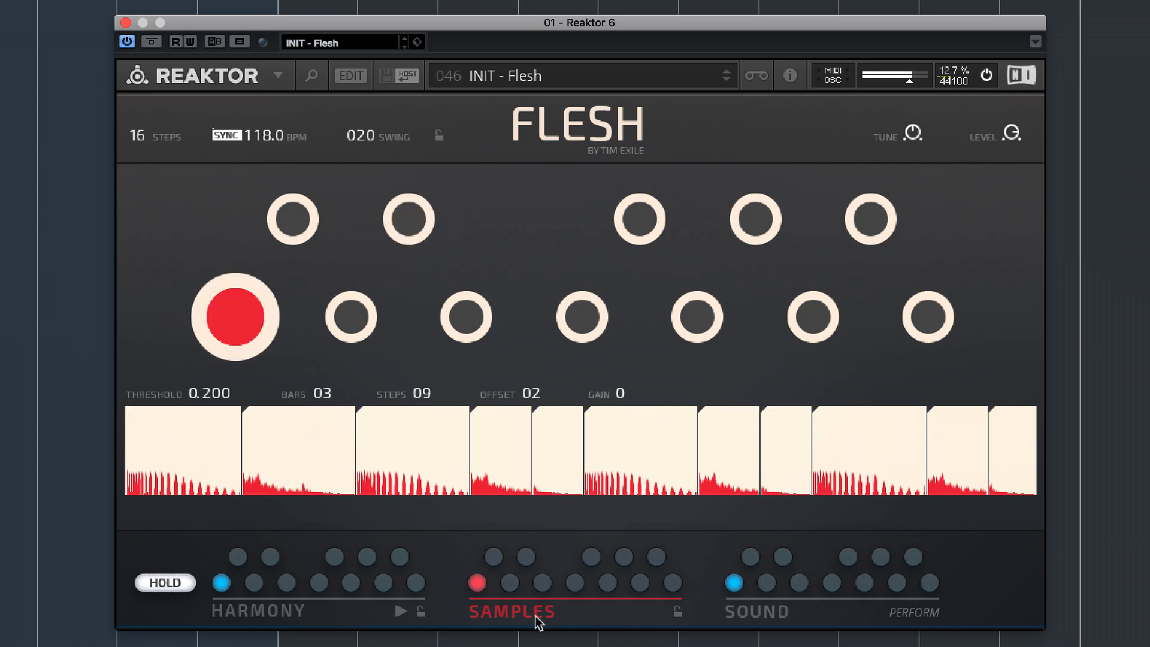
click(169, 583)
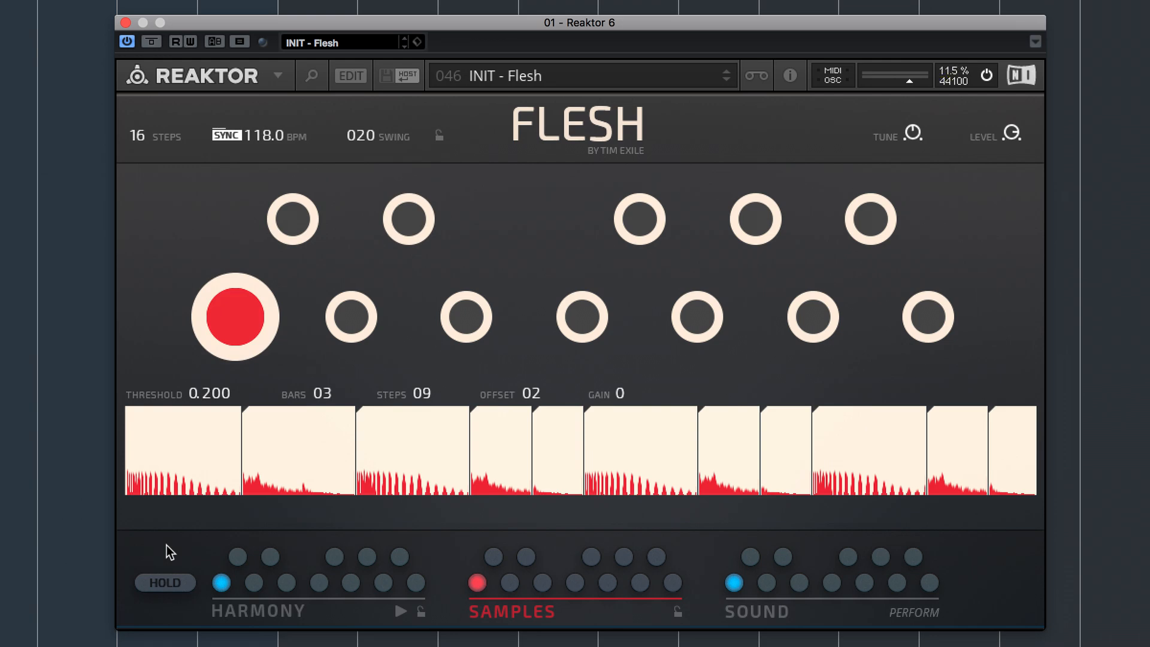
Turn on Hold, return to the sound overview, lower the Beatnik level to zero and raise the Polyticks level
click(168, 583)
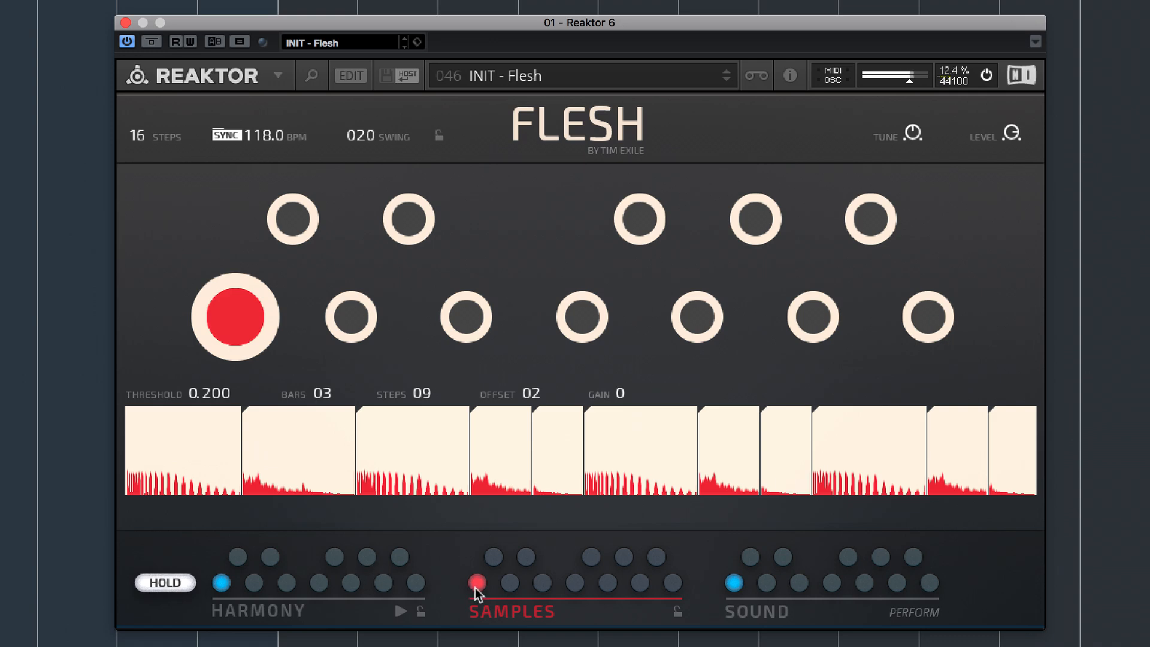
click(501, 609)
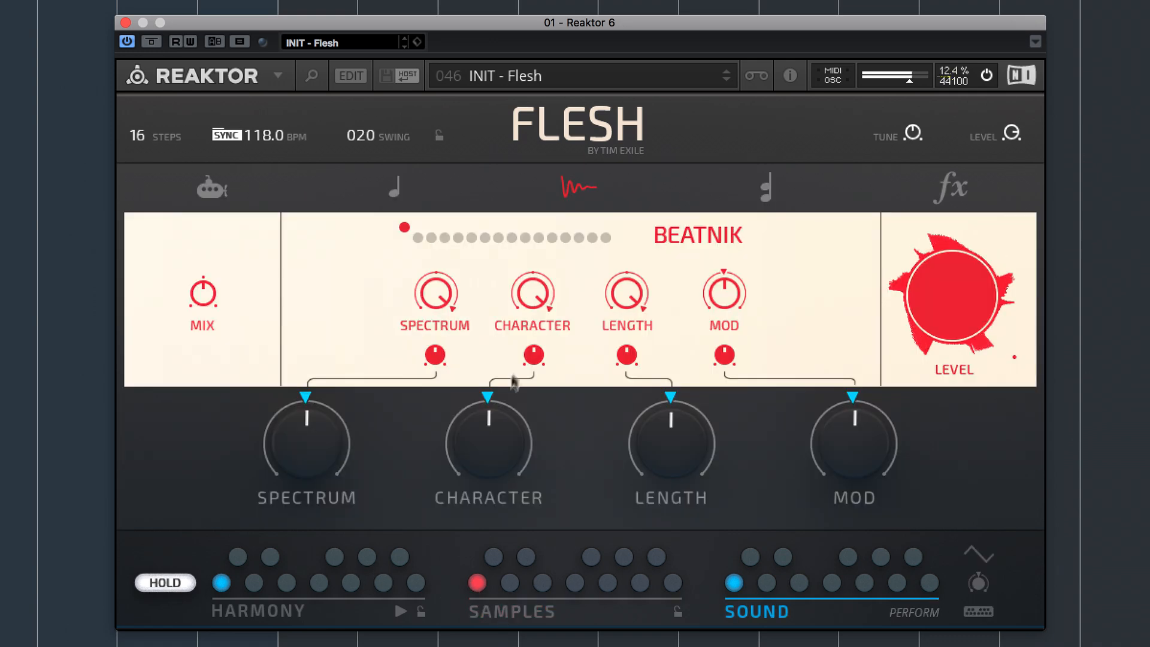
click(563, 200)
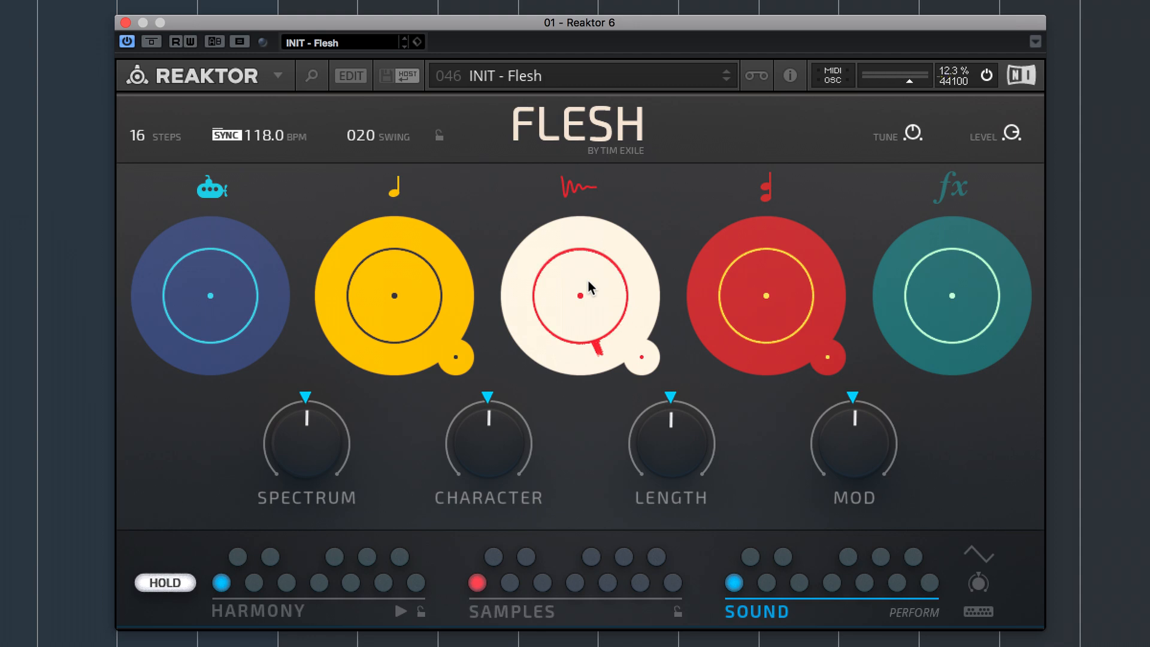
click(770, 290)
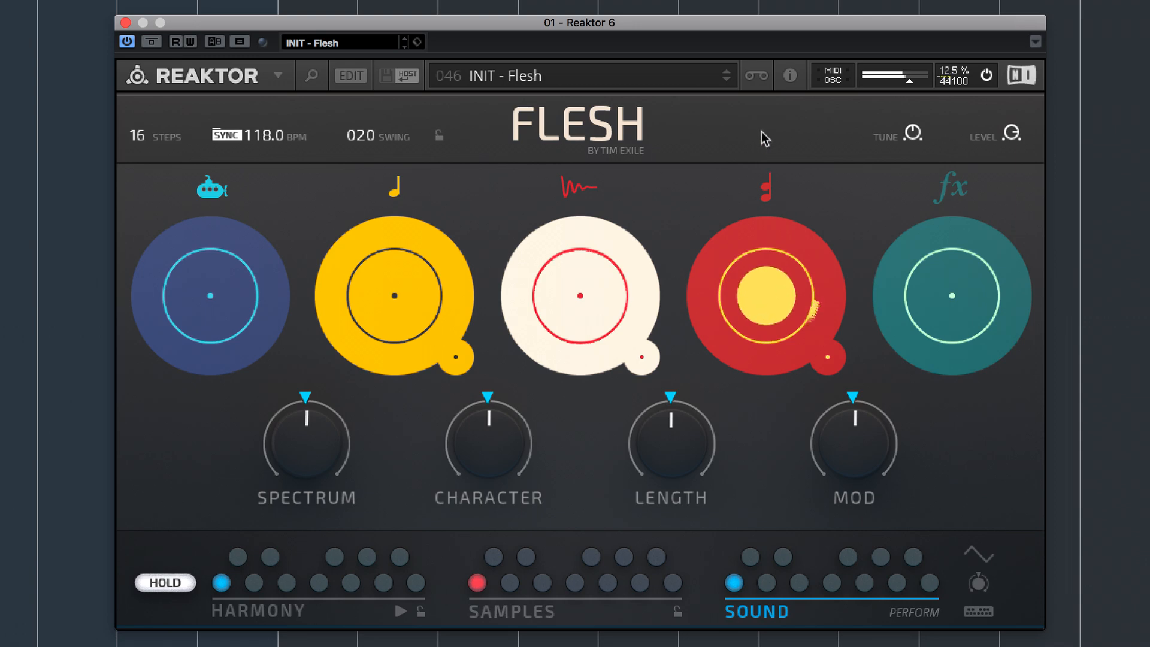
Show the Polyticks section's controls and switch its engine to Polyease
click(767, 191)
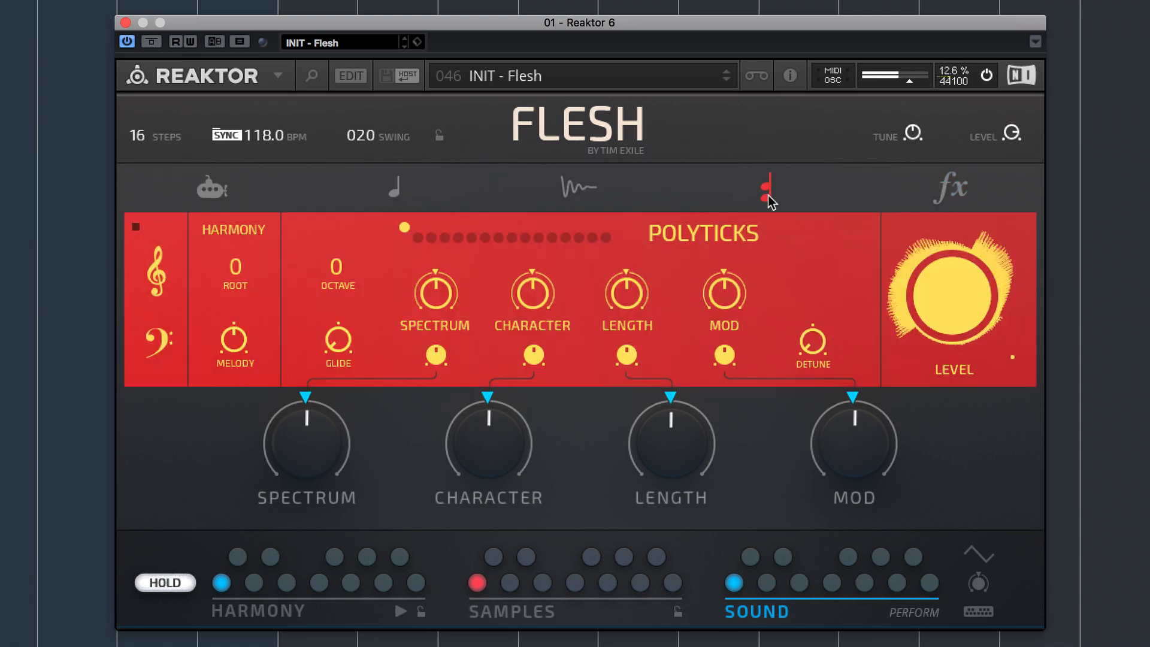
click(430, 240)
click(442, 239)
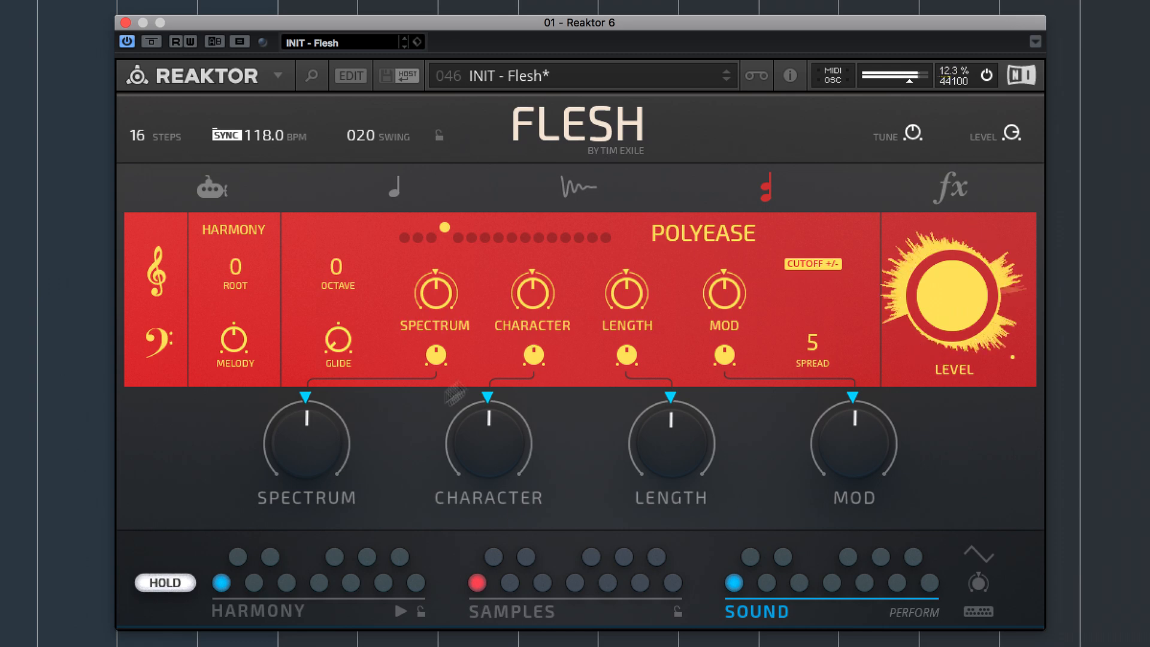
Show the Harmony page and change the chord set to Khakey
click(295, 614)
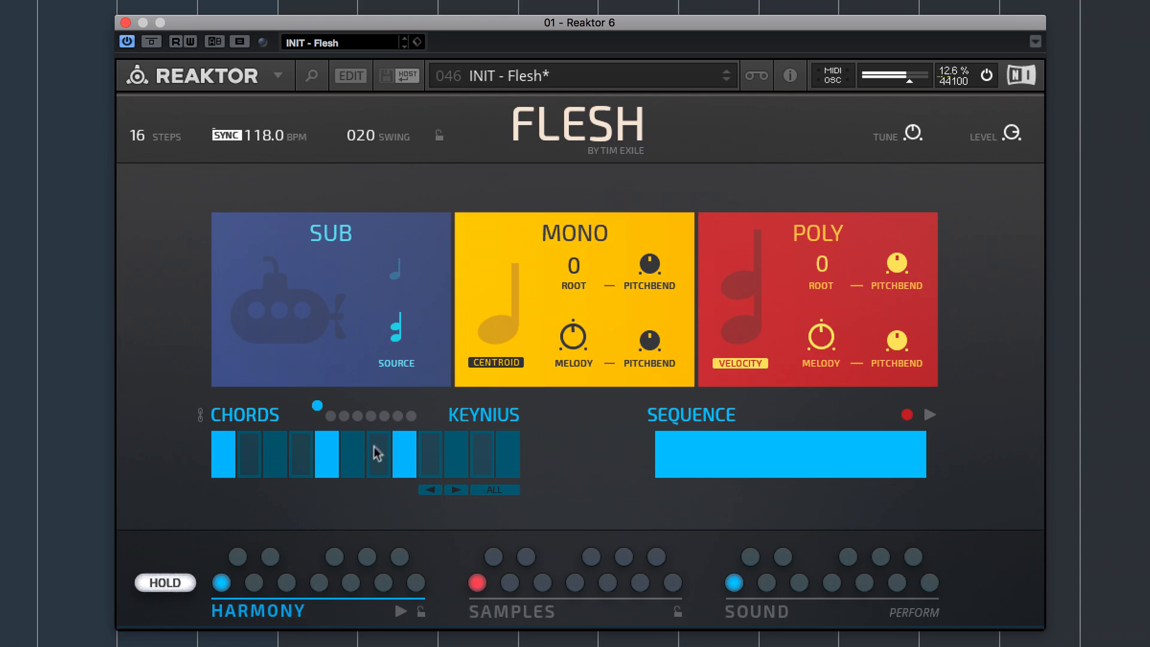
click(332, 416)
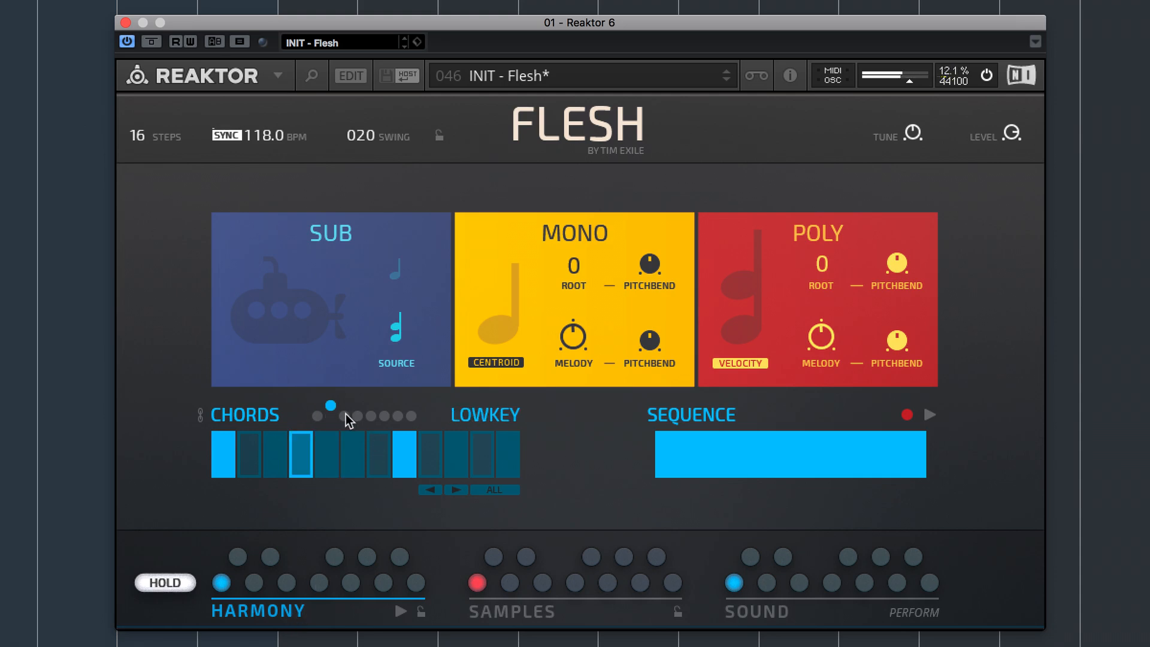
click(408, 414)
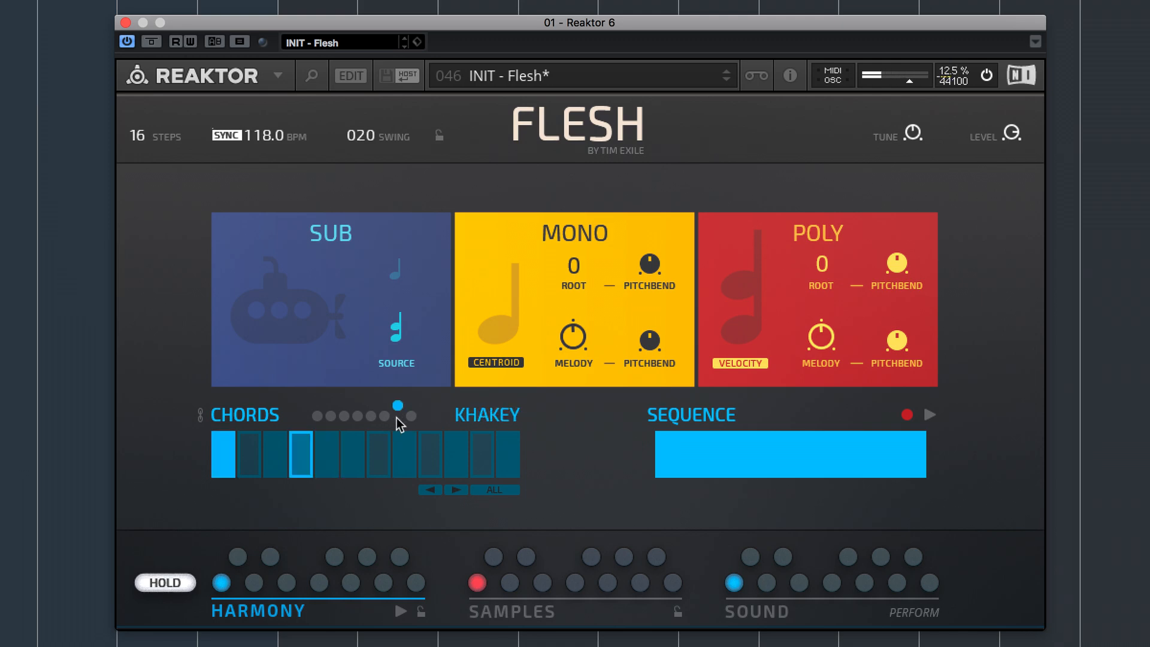
Edit the Khakey chord by adding the notes D, G and A# to C and D#, and set the Poly root to 5
click(428, 455)
click(449, 454)
click(408, 454)
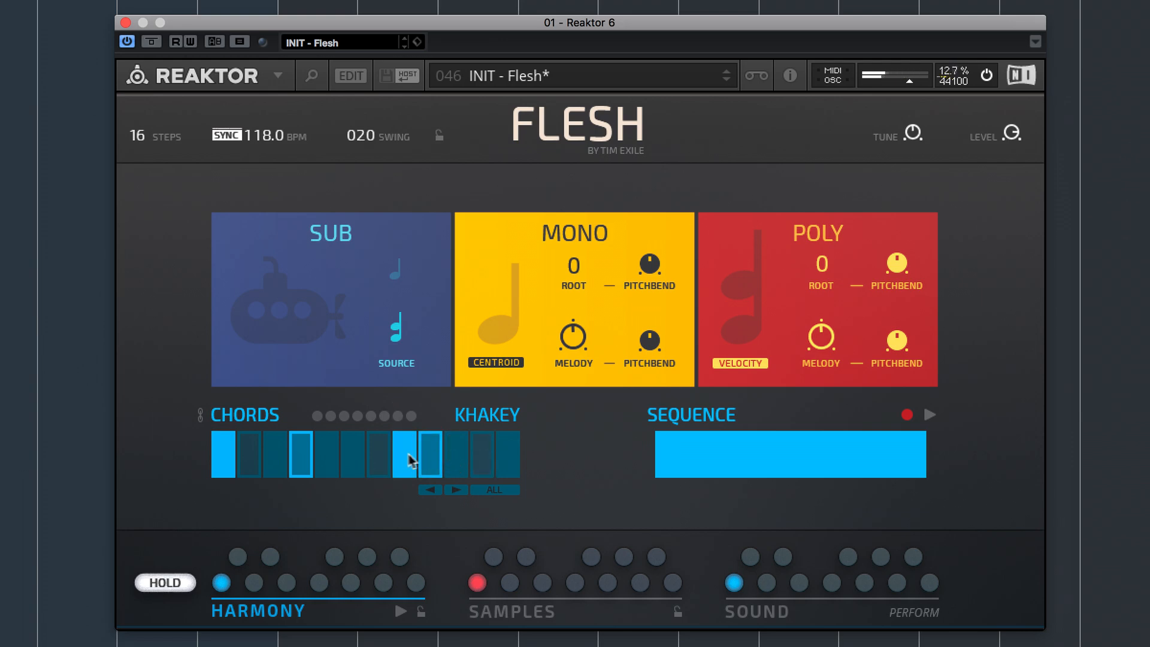
click(433, 450)
click(508, 455)
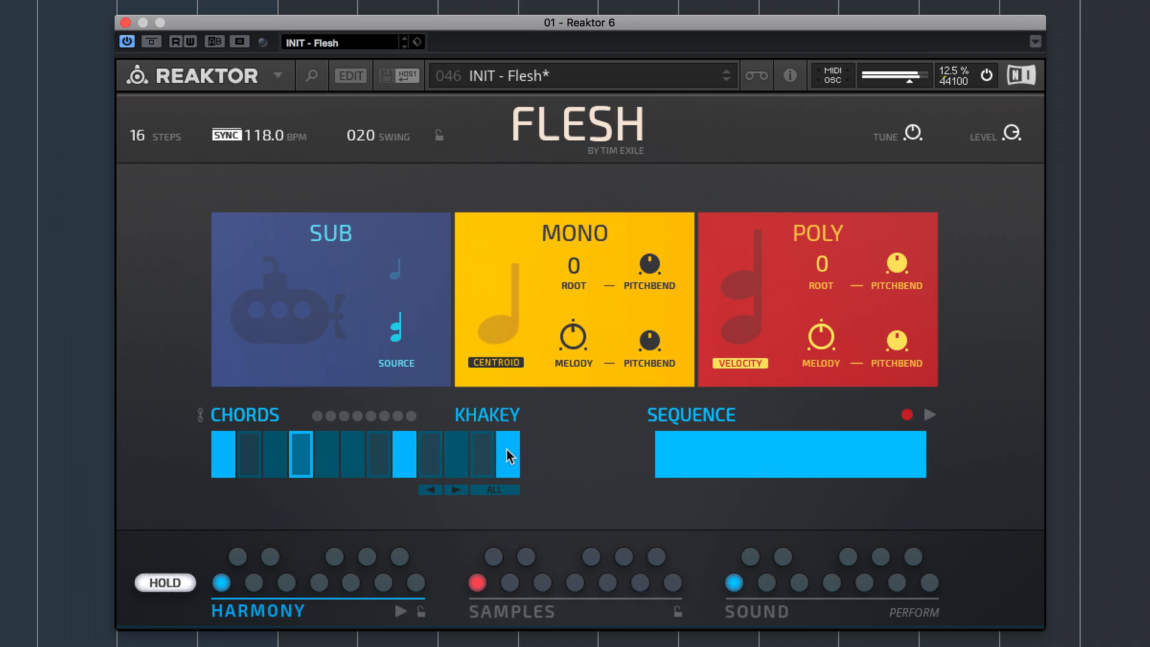
click(506, 453)
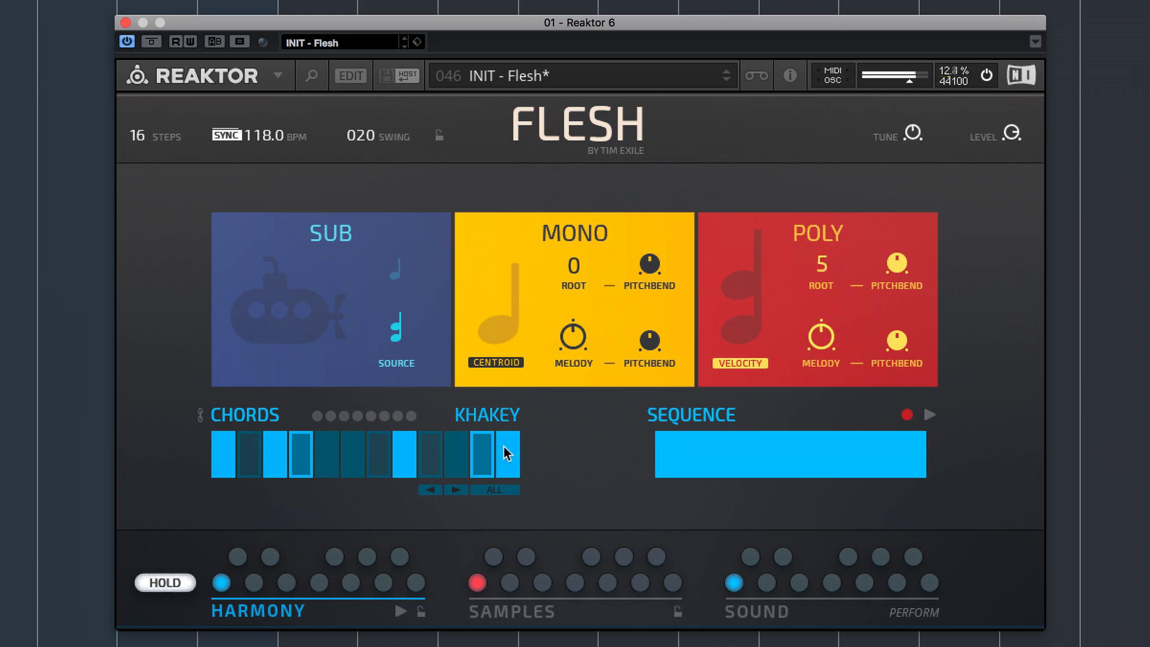
click(450, 462)
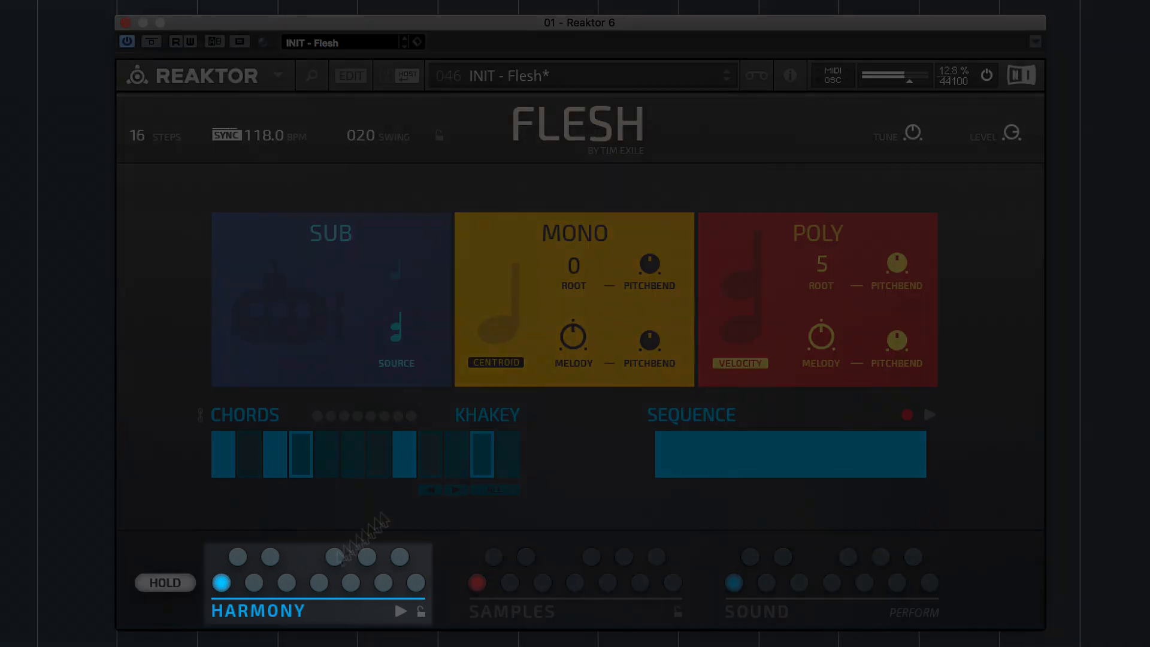
Switch to the third lower-row Harmony snapshot and return to the first one
click(286, 585)
click(223, 583)
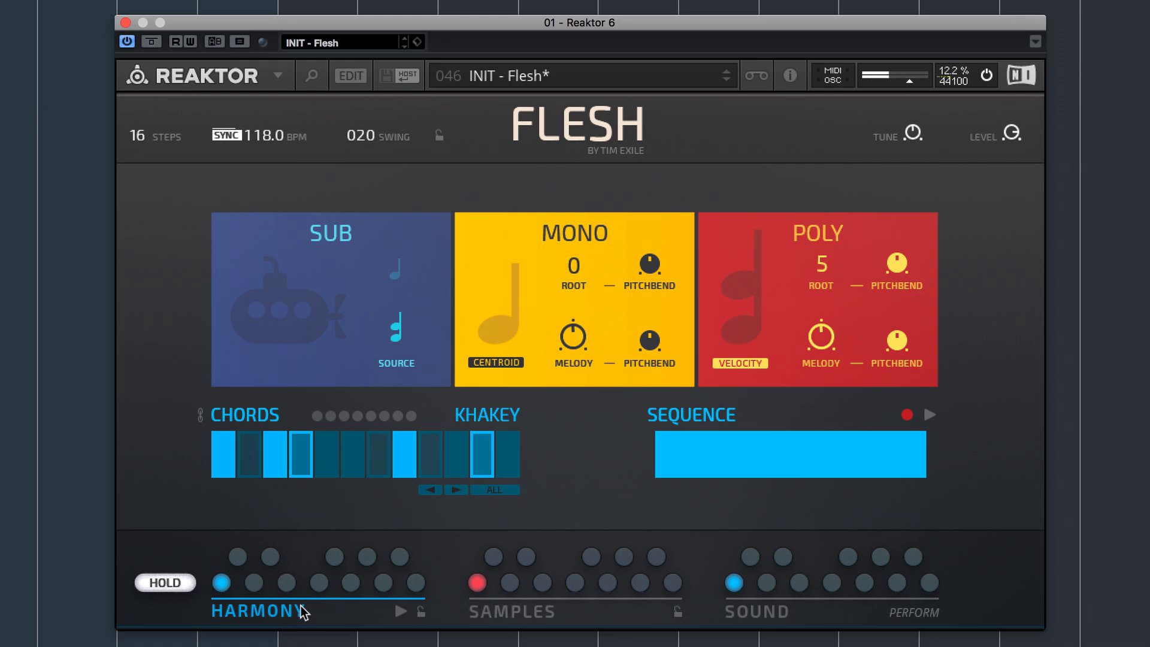
Return to the Poly sound controls, switch the engine to Poligarch and set its octave to -1
click(301, 607)
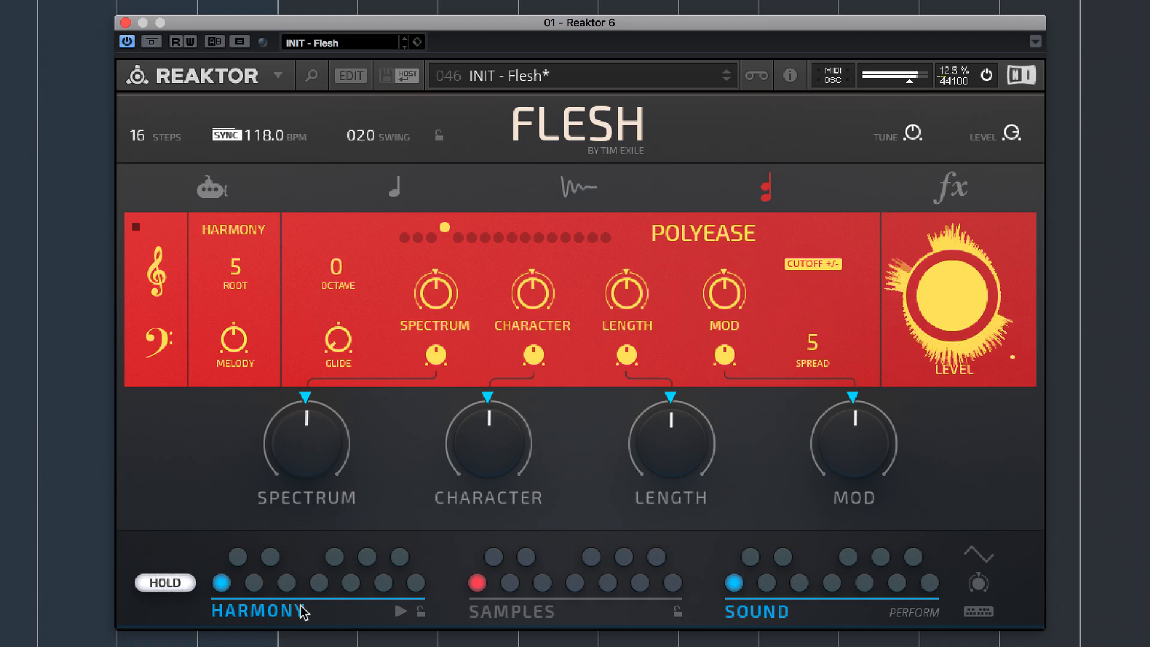
drag(457, 290, 449, 269)
double_click(448, 286)
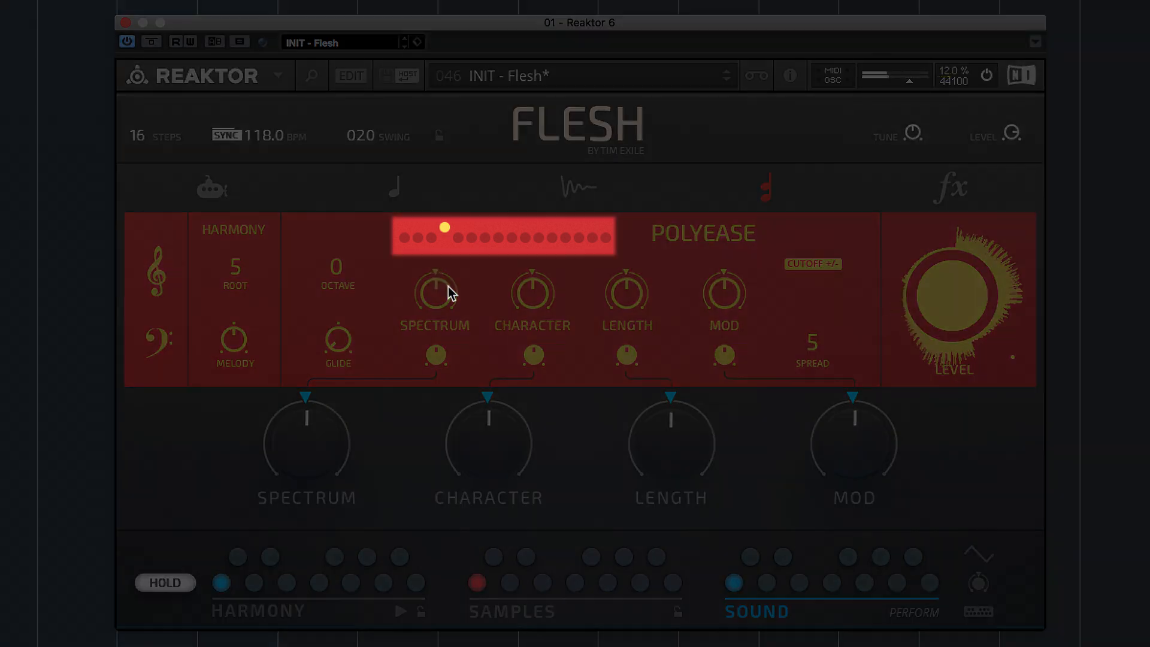
click(490, 243)
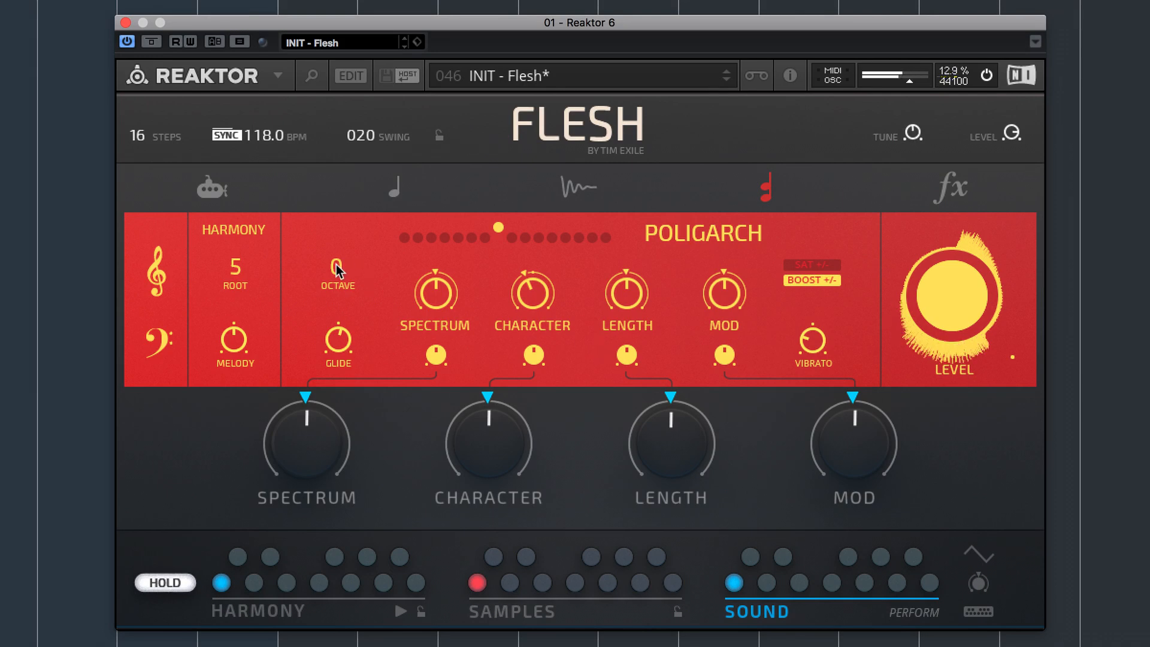
drag(336, 267, 336, 282)
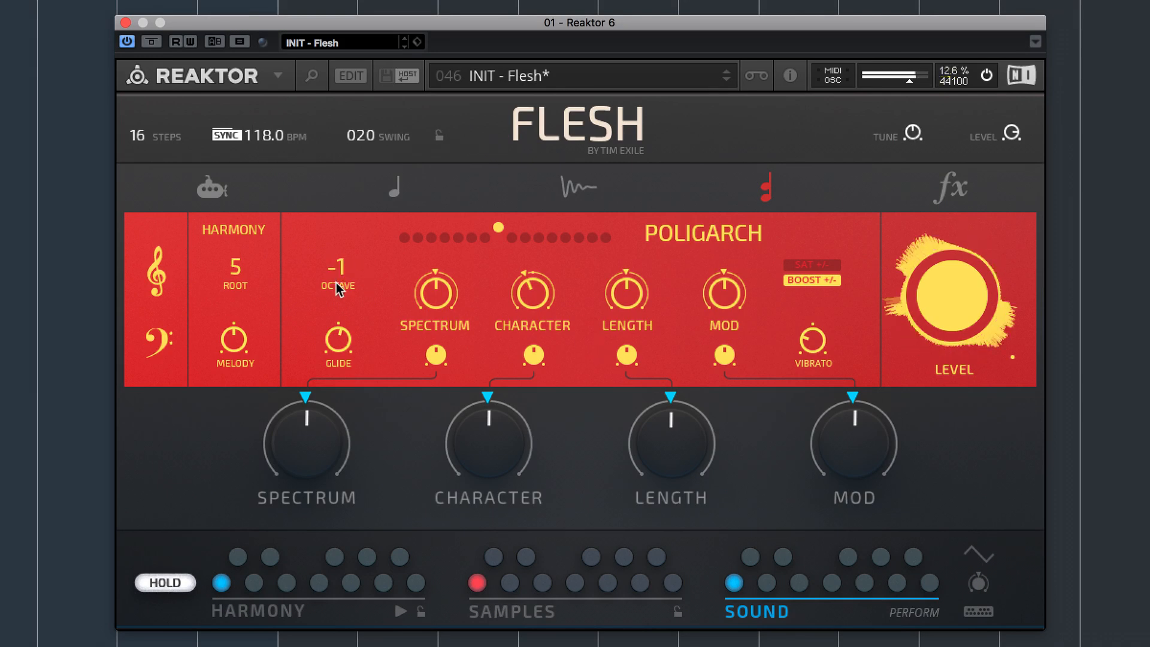
Audition other Poly engines, including Polynomial, Polyphilla, Polymer, Polygon, Polyphoney and Polyglot, and return to Poligarch
click(513, 237)
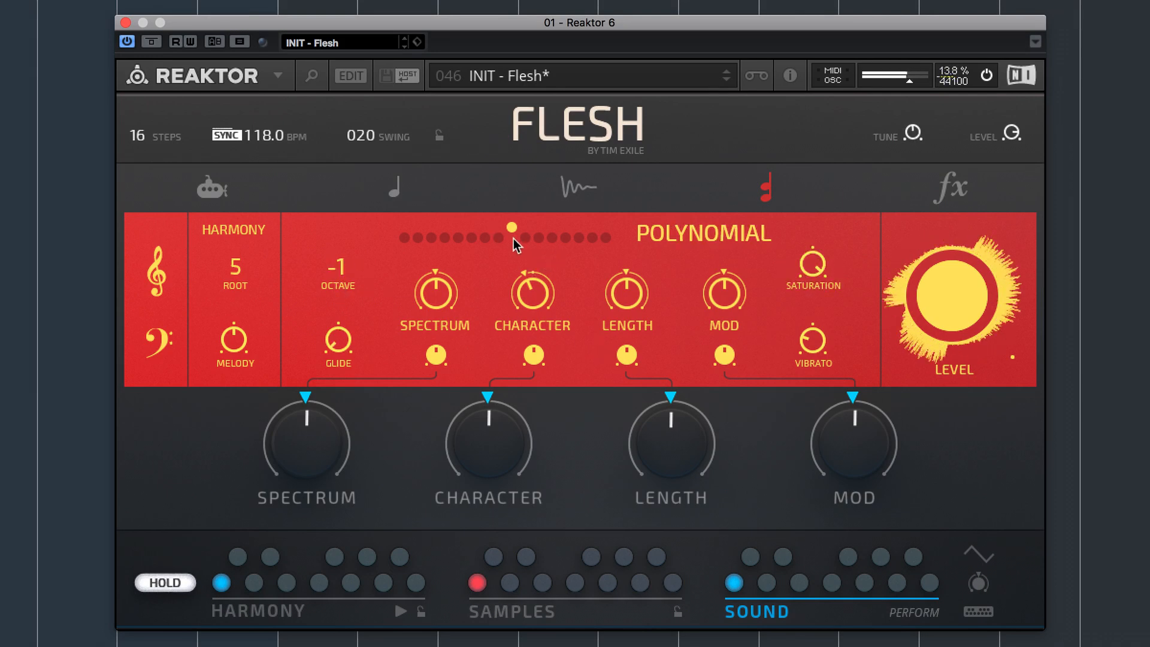
click(551, 238)
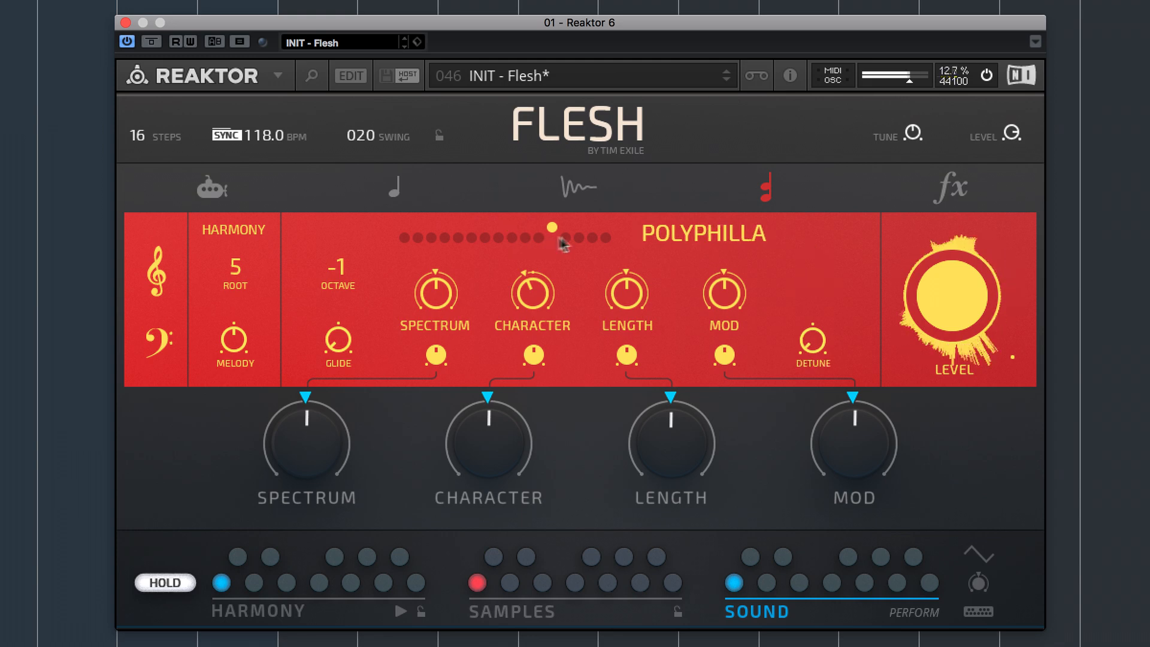
click(580, 237)
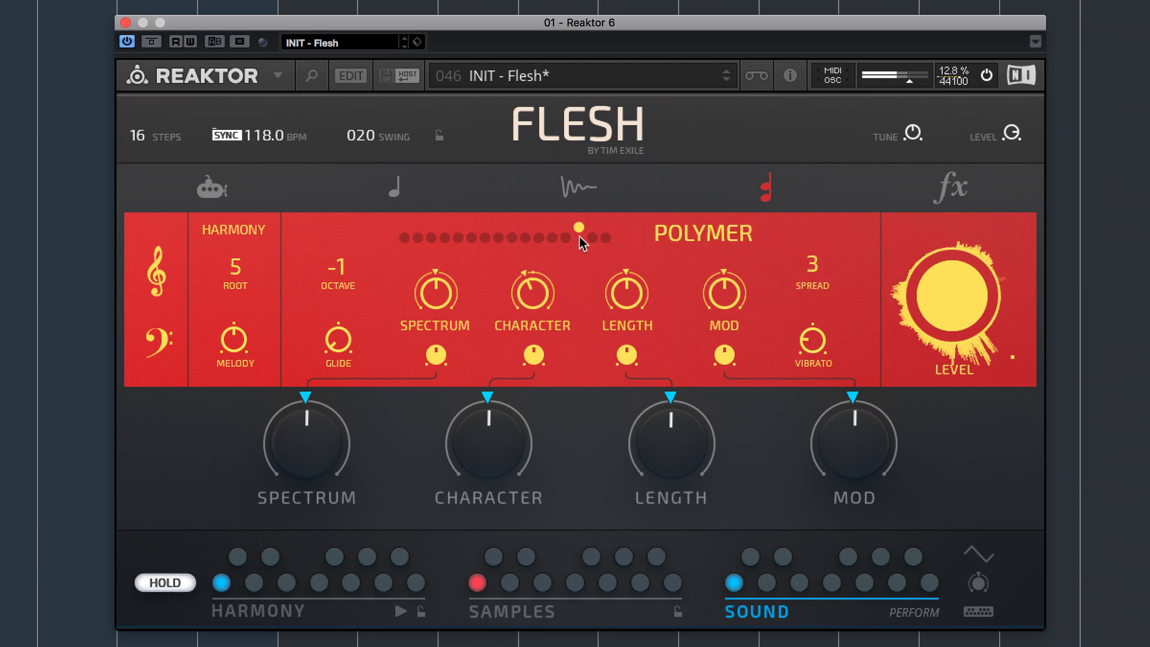
click(485, 238)
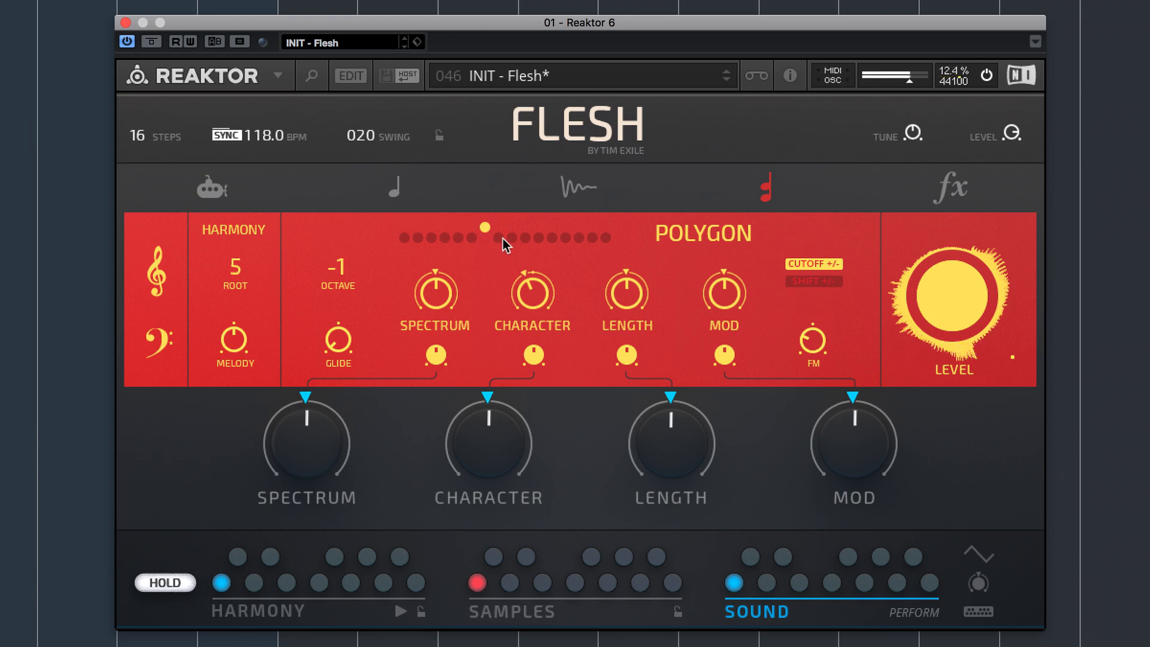
click(502, 239)
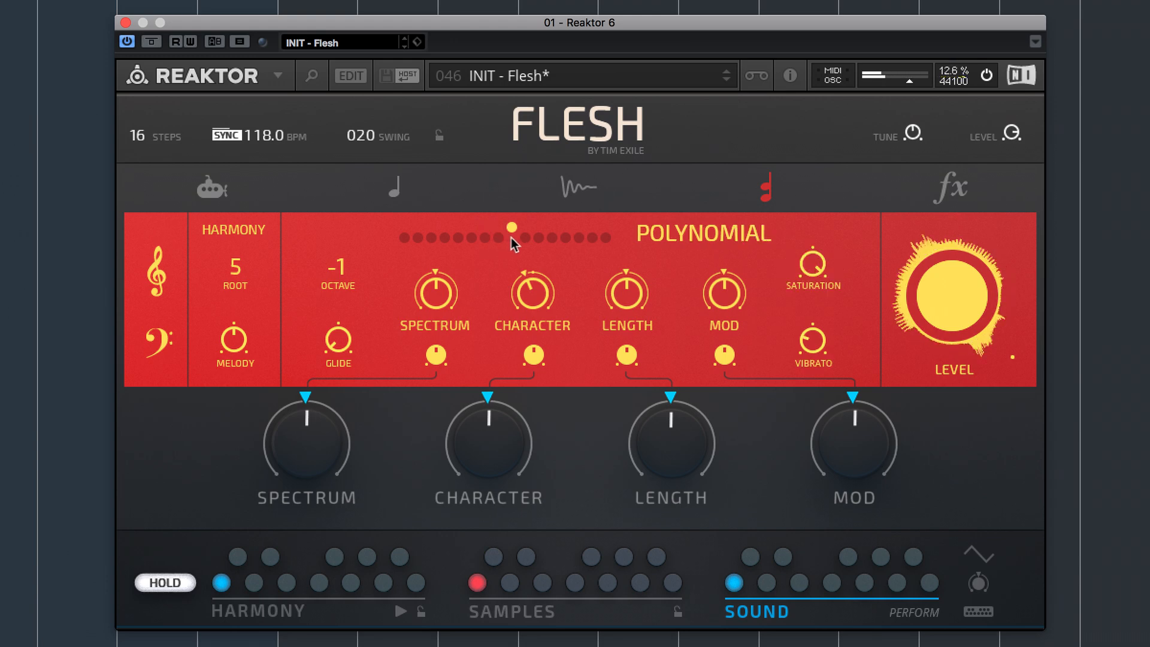
click(479, 237)
click(469, 237)
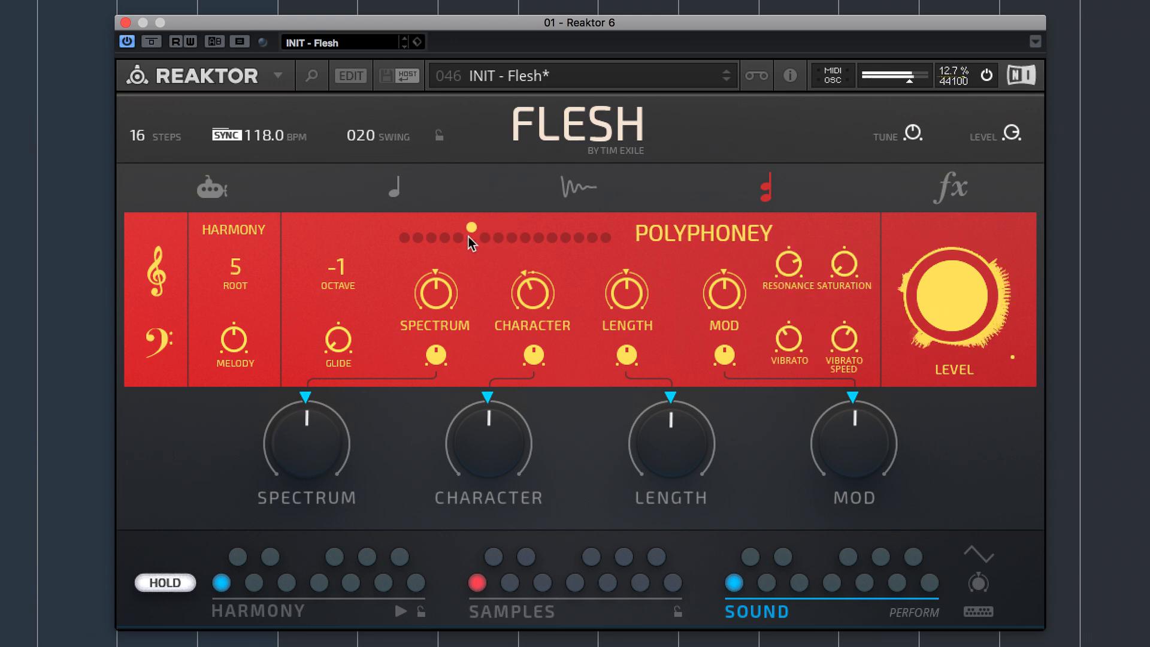
click(457, 237)
click(506, 238)
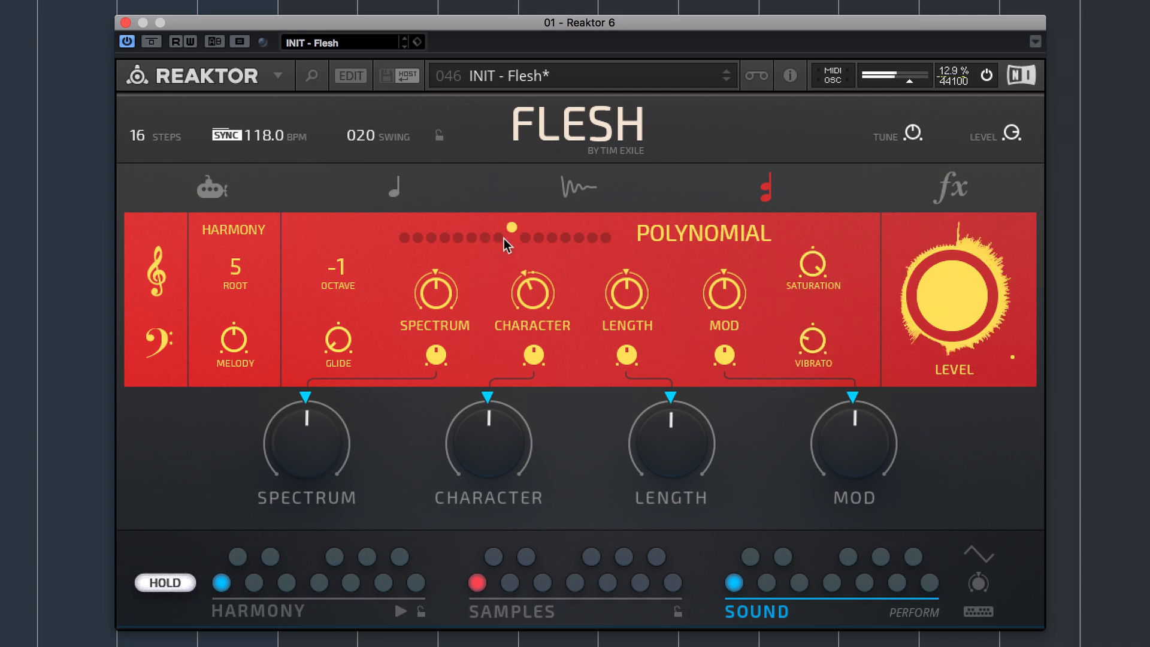
click(499, 238)
click(524, 238)
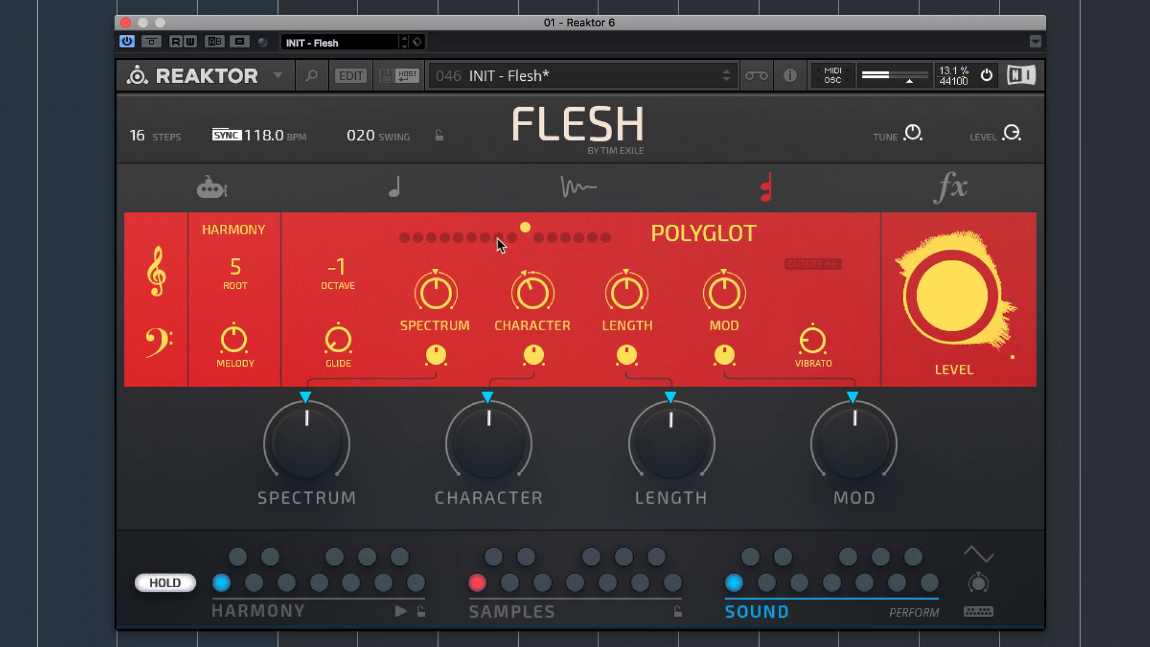
click(497, 238)
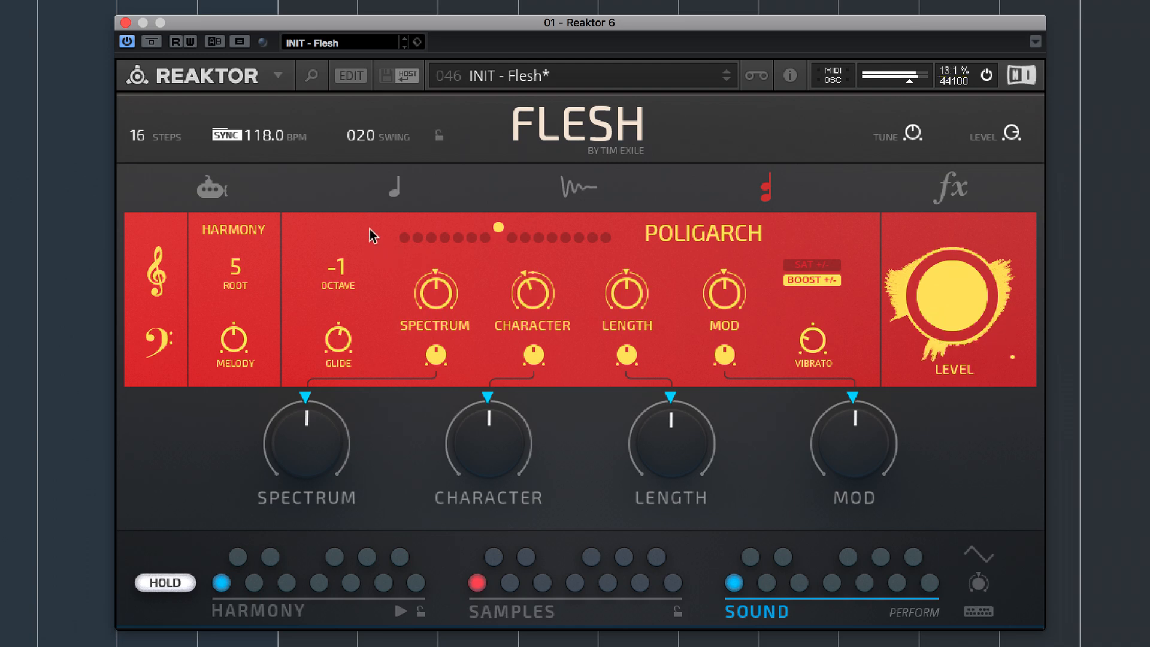
Lower the Poligarch engine's Character, Length and Spectrum amounts
drag(528, 295, 545, 316)
drag(623, 312, 627, 335)
drag(444, 317, 437, 336)
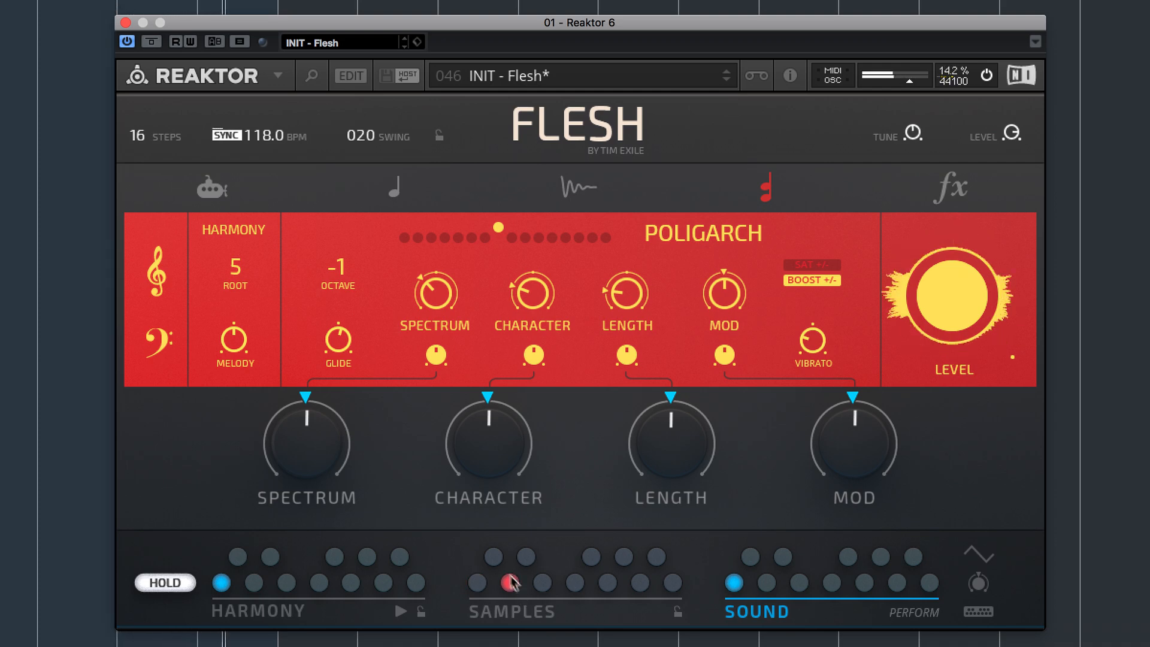
Audition the first upper-row sample slot, return to the first lower-row slot, and switch Hold off and back on
click(477, 582)
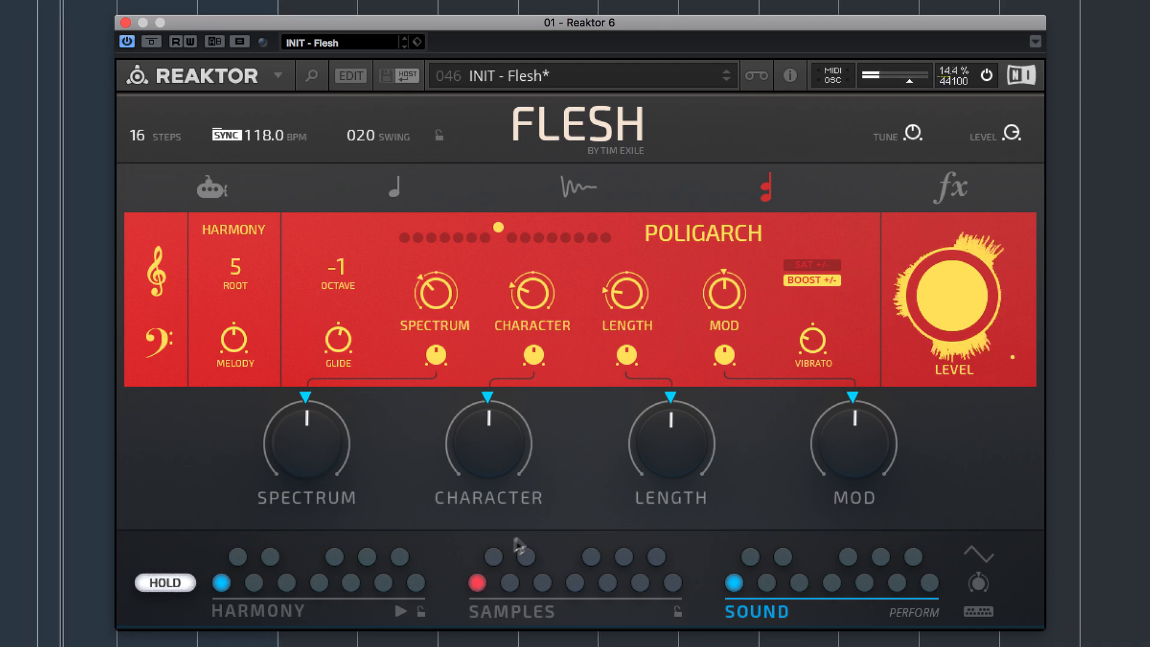
click(495, 562)
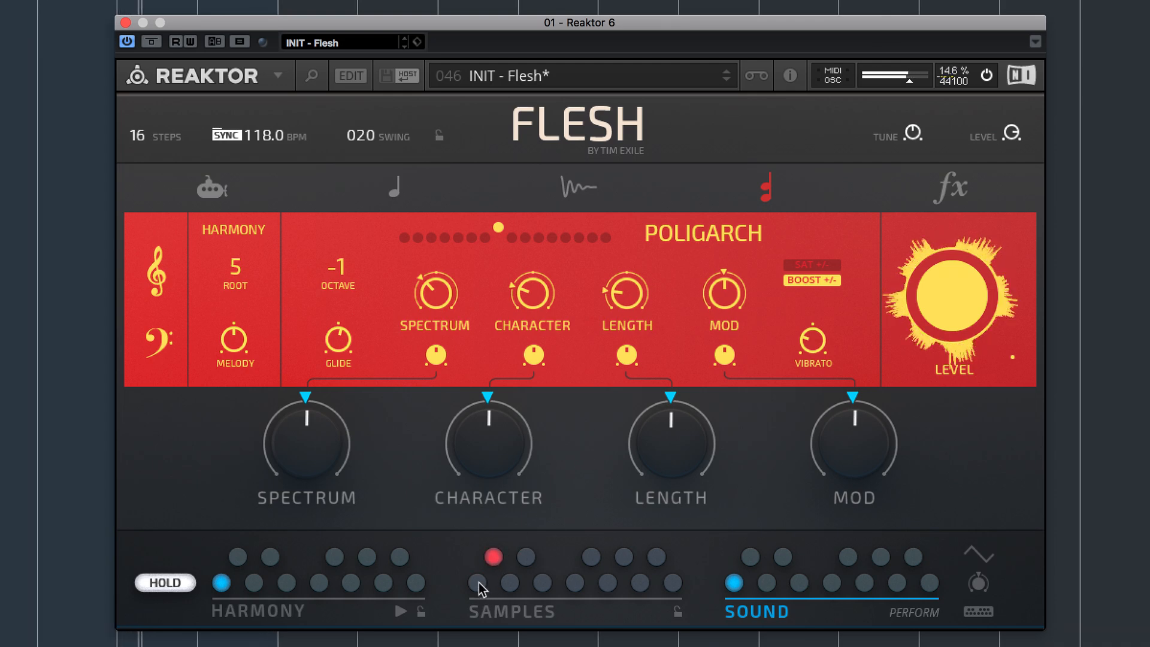
click(478, 582)
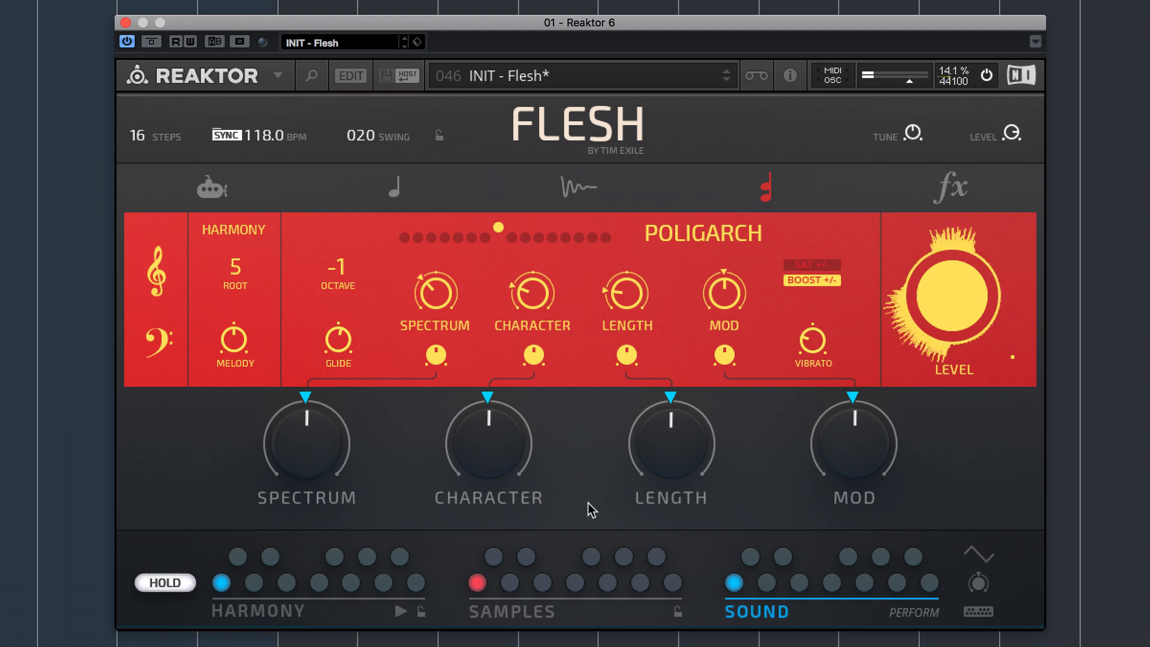
click(164, 582)
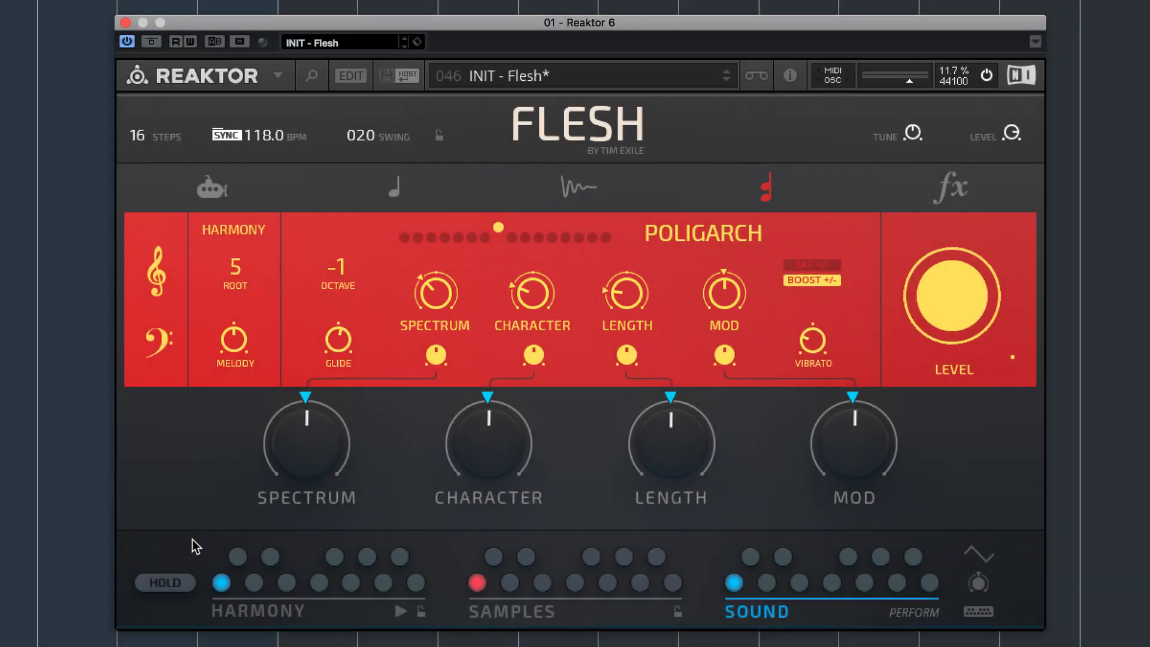
click(164, 582)
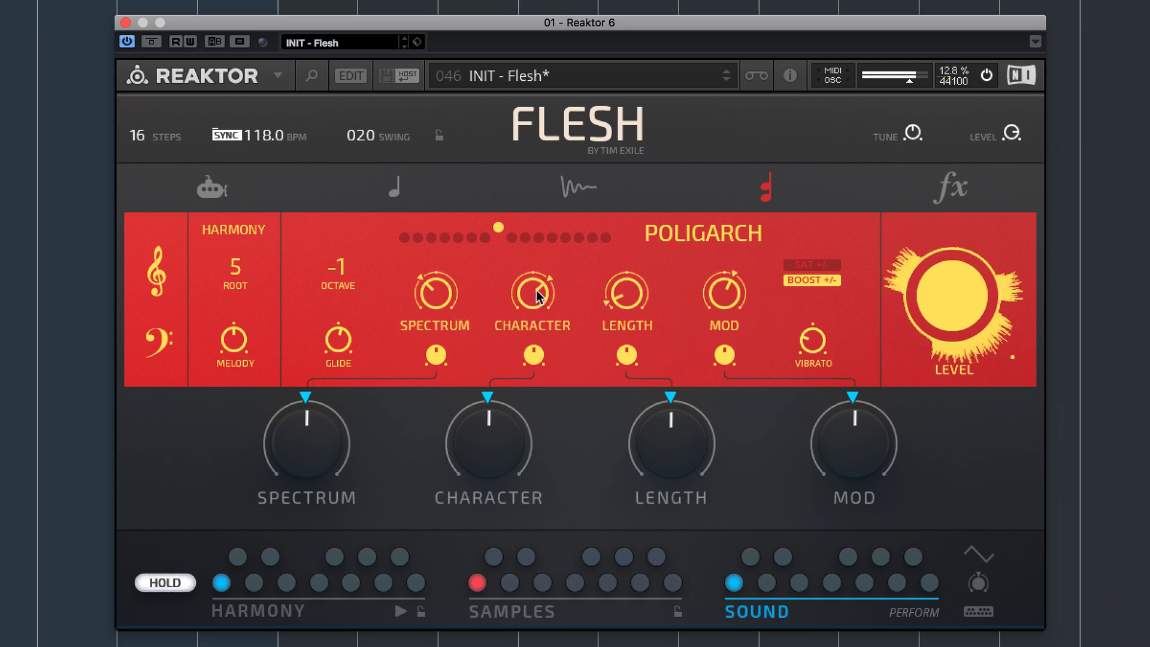
Show the Mono section, try a root of 5 before resetting it to 0, and set the octave to -1
click(398, 193)
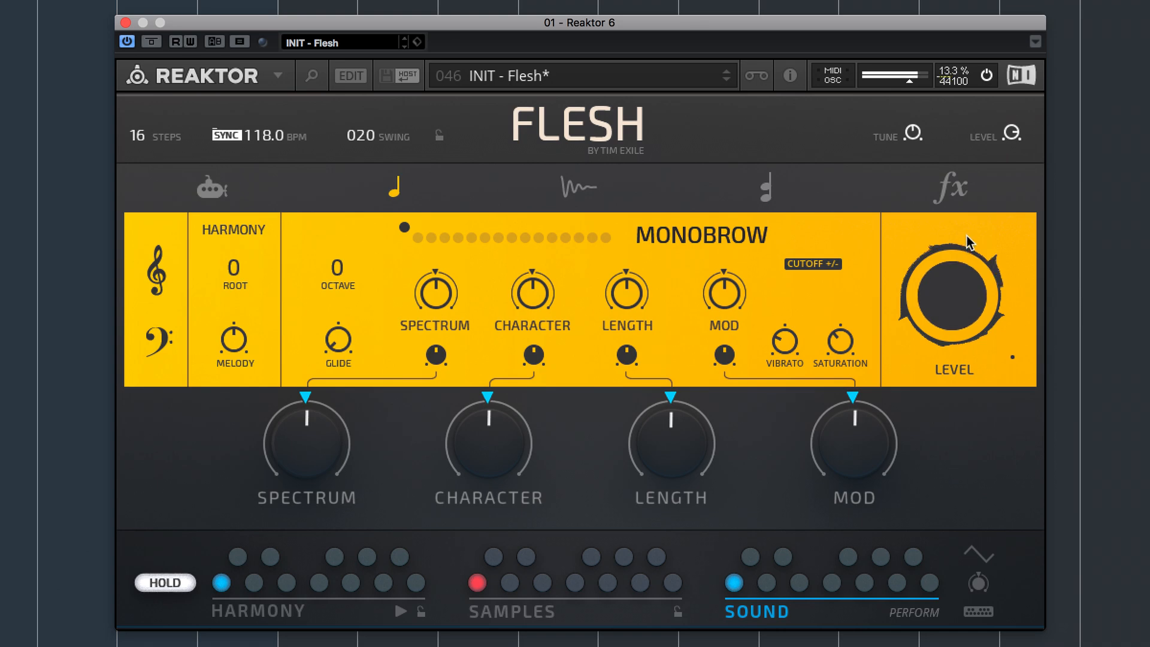
drag(235, 271, 239, 249)
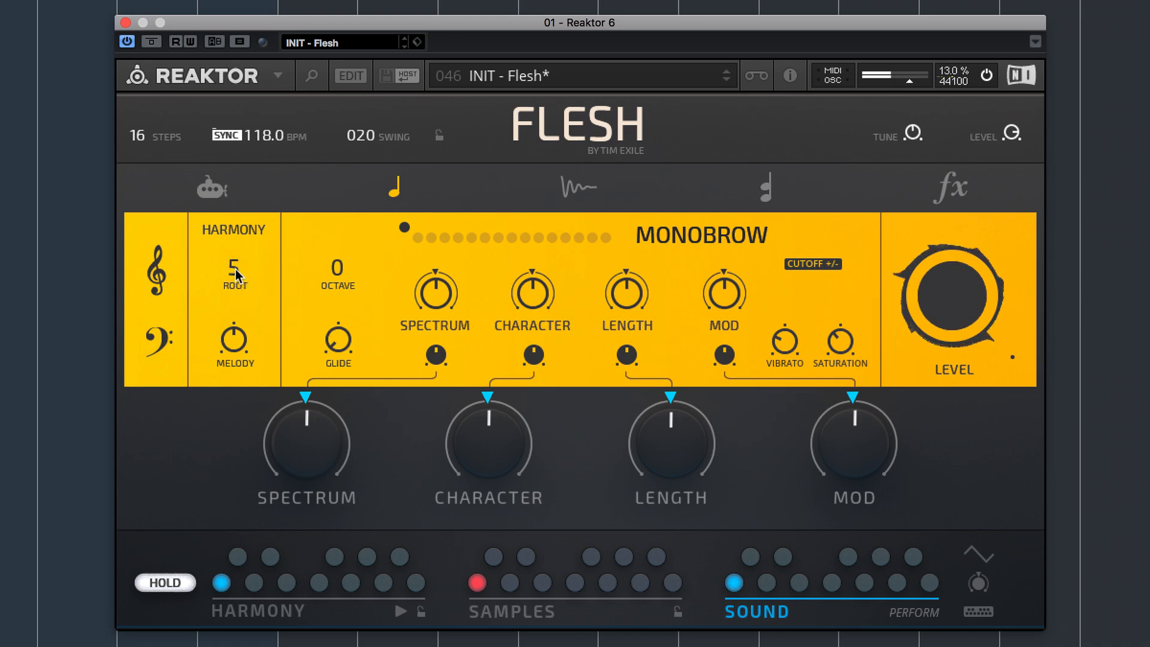
super+click(235, 268)
Audition the Mono engines Monogamy, Monochrome and Mononov, and settle on Monopod
click(418, 236)
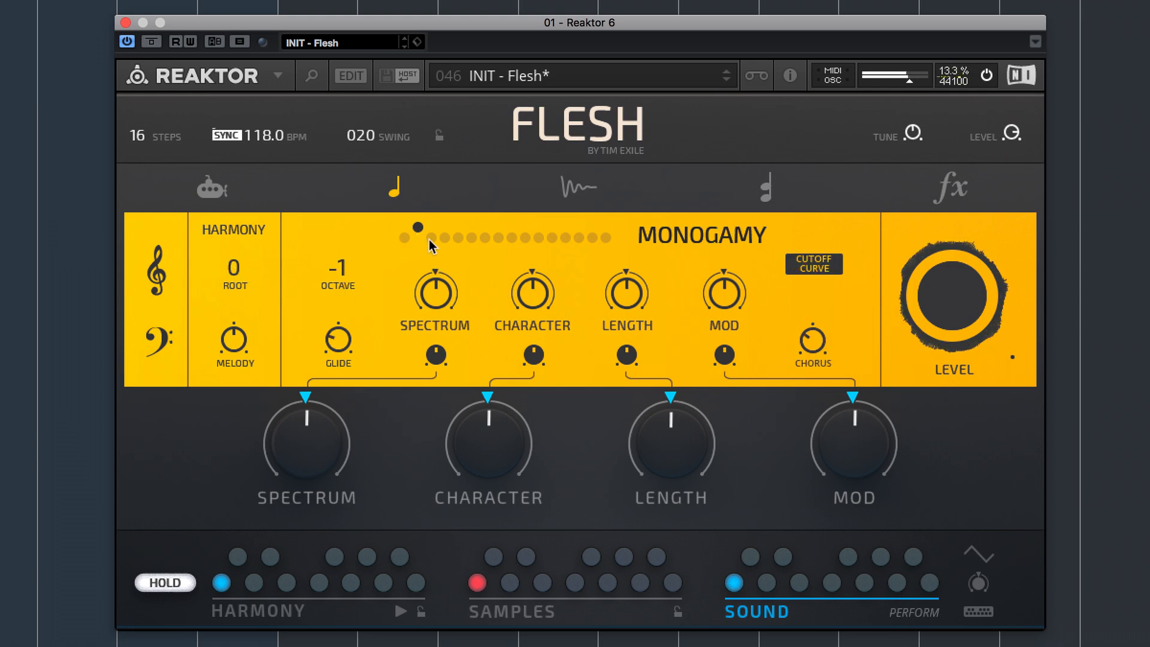
click(430, 239)
click(457, 237)
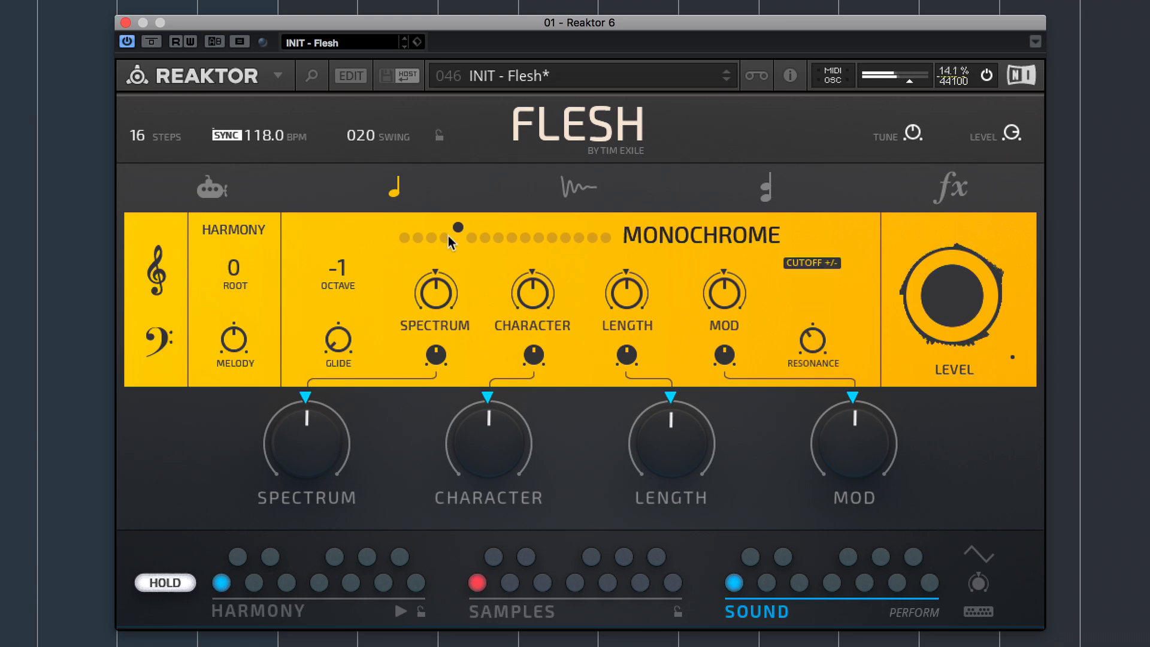
click(491, 237)
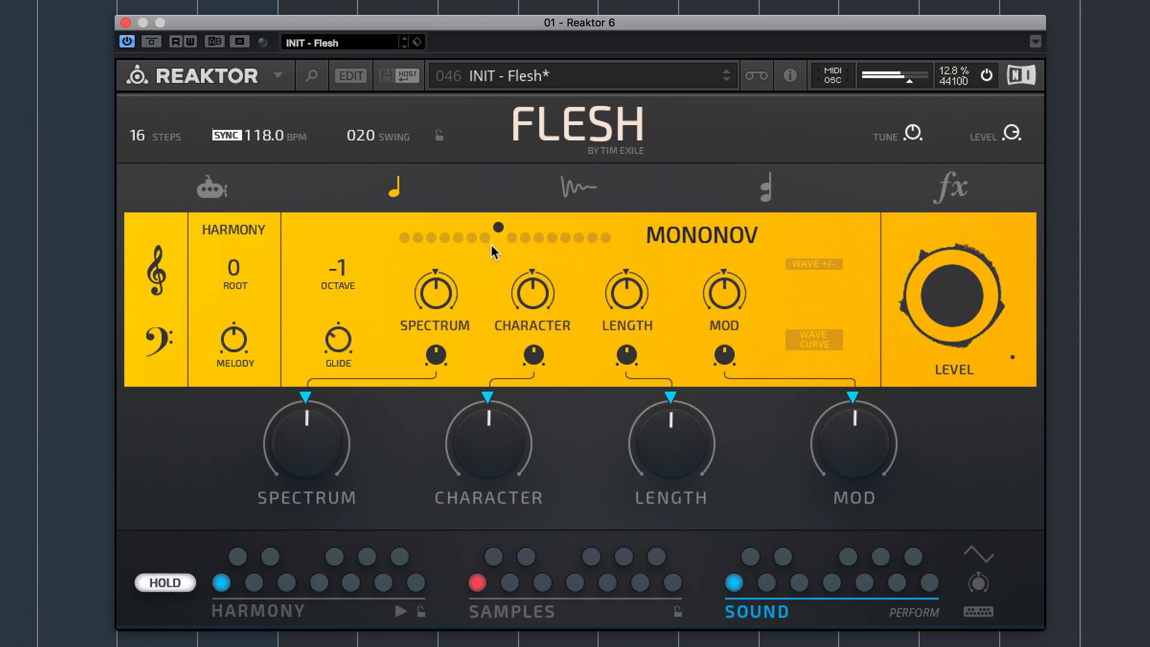
click(530, 240)
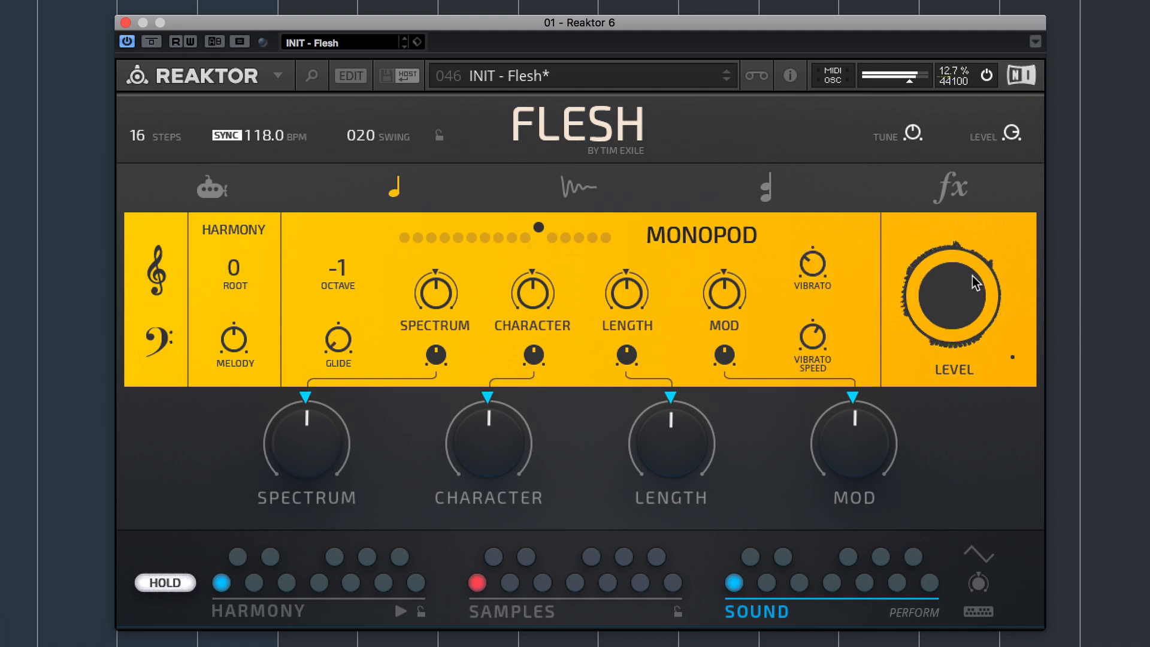
Raise the Monopod engine's level and lower its Spectrum, Character and Length amounts
mouse_move(441, 293)
mouse_down()
mouse_move(440, 328)
mouse_move(440, 311)
mouse_up()
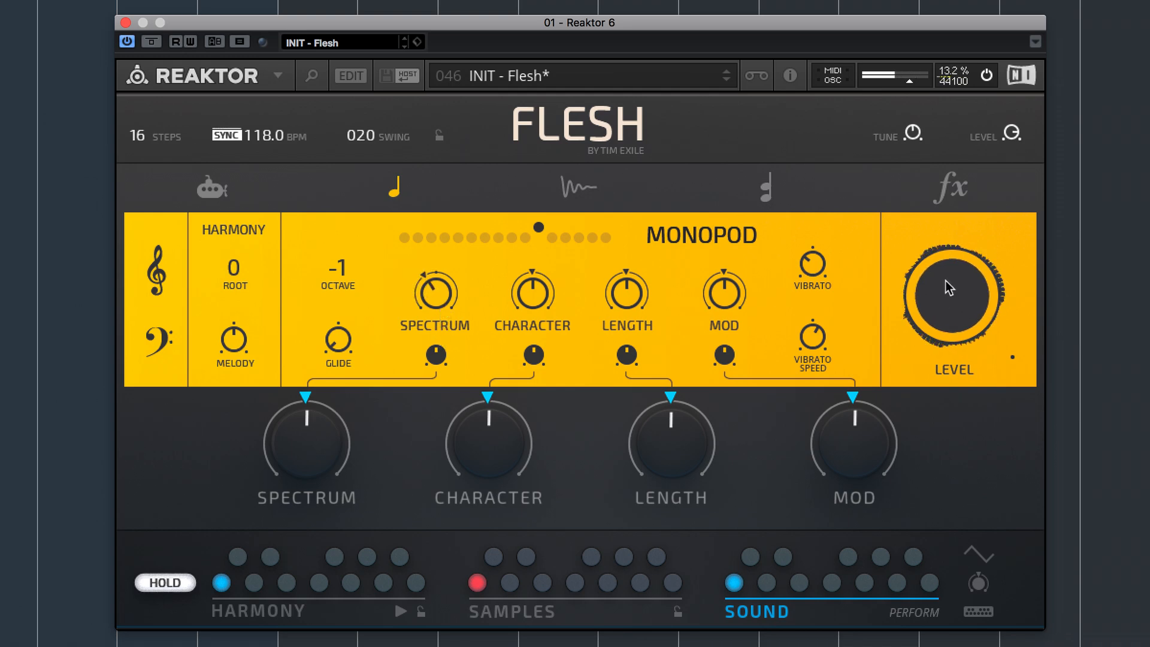
drag(239, 249, 233, 302)
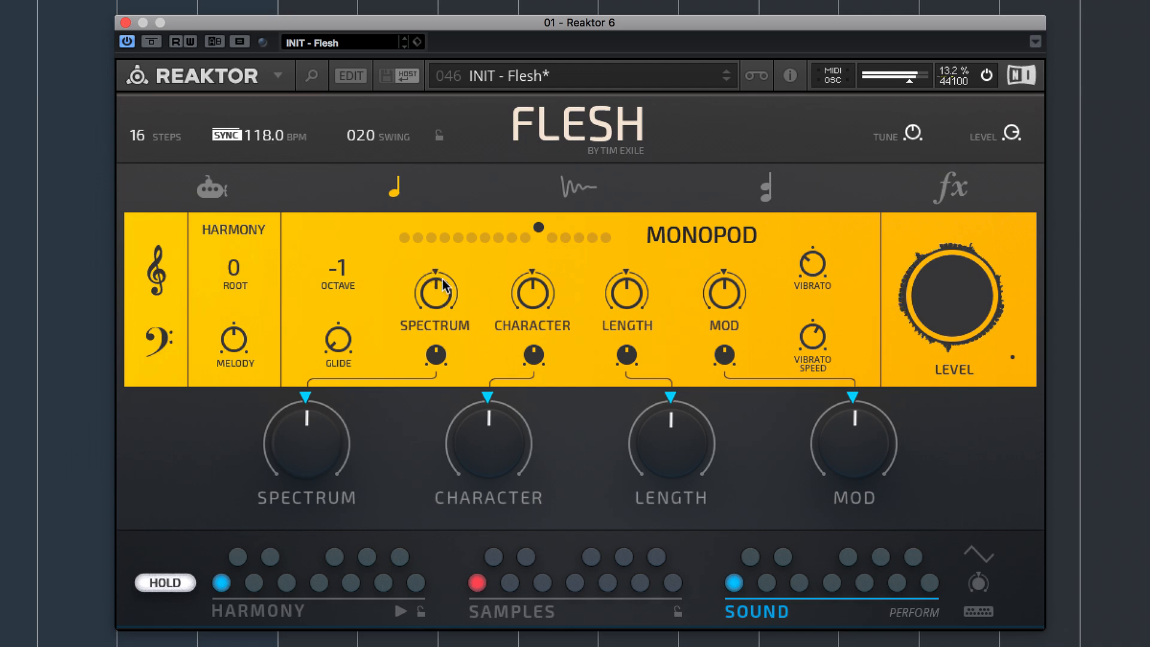
mouse_move(541, 264)
mouse_down()
mouse_move(546, 350)
mouse_move(467, 296)
mouse_move(429, 301)
mouse_up()
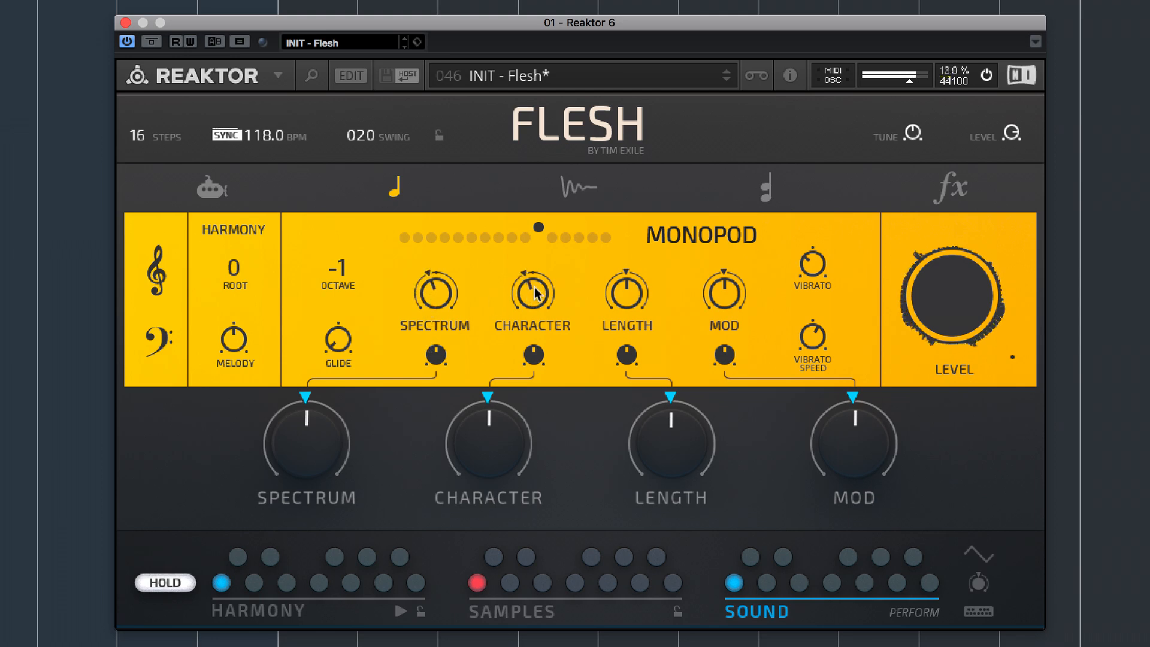
drag(635, 244, 642, 326)
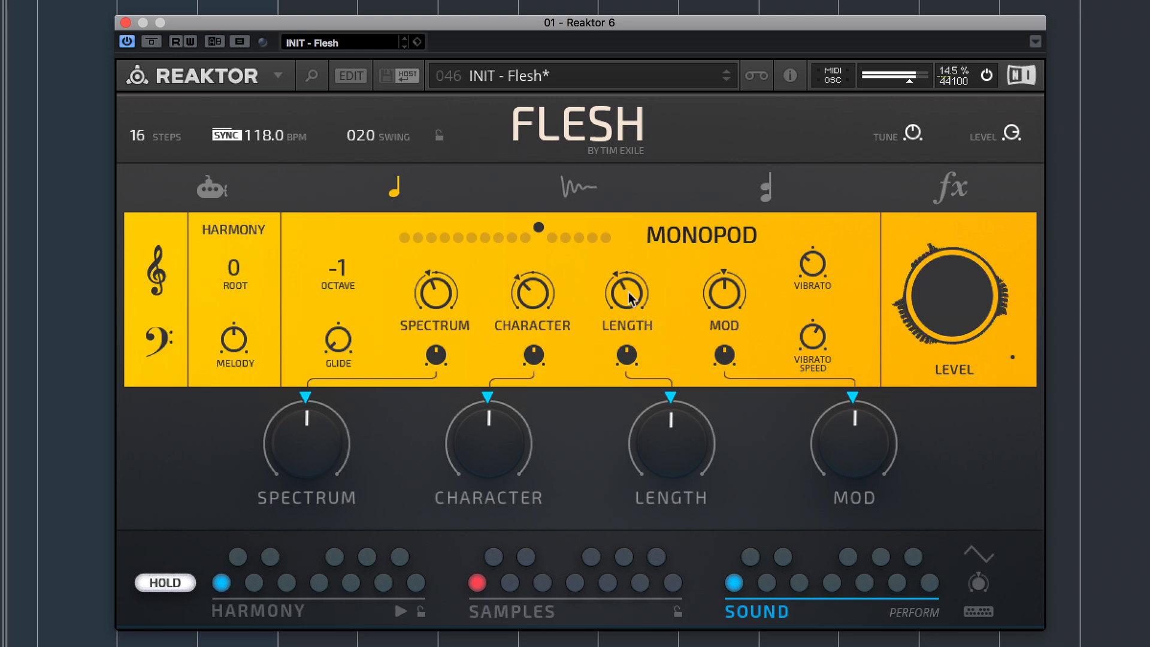
drag(626, 291, 627, 305)
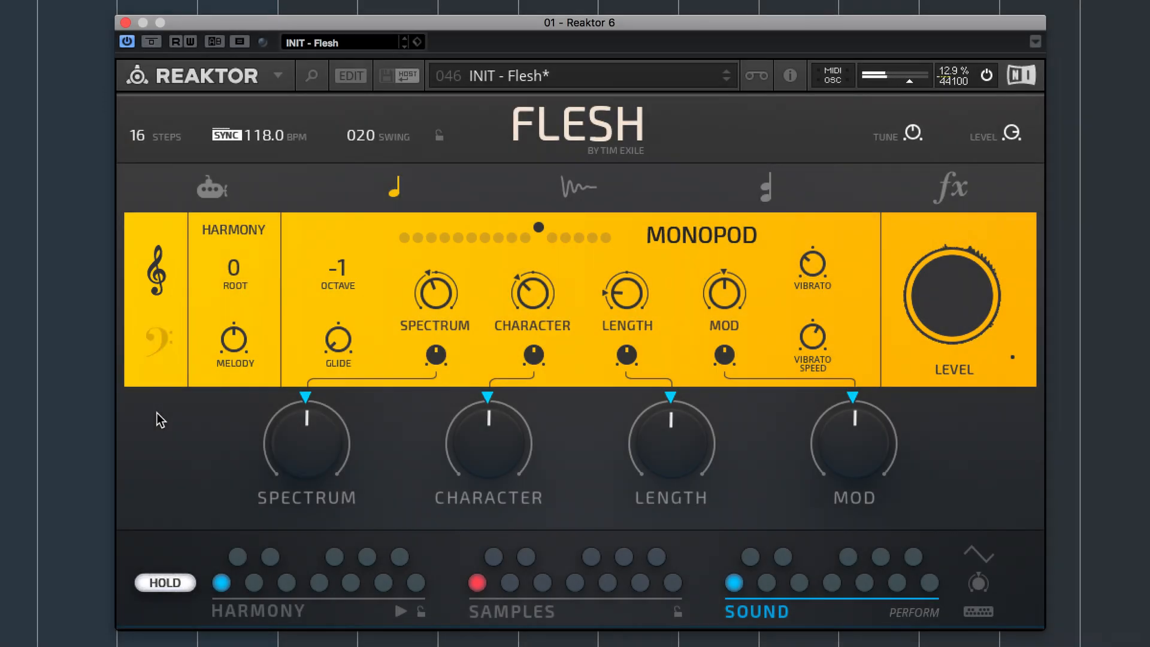
Switch the Mono section's bass clef back on and toggle its treble clef
click(160, 339)
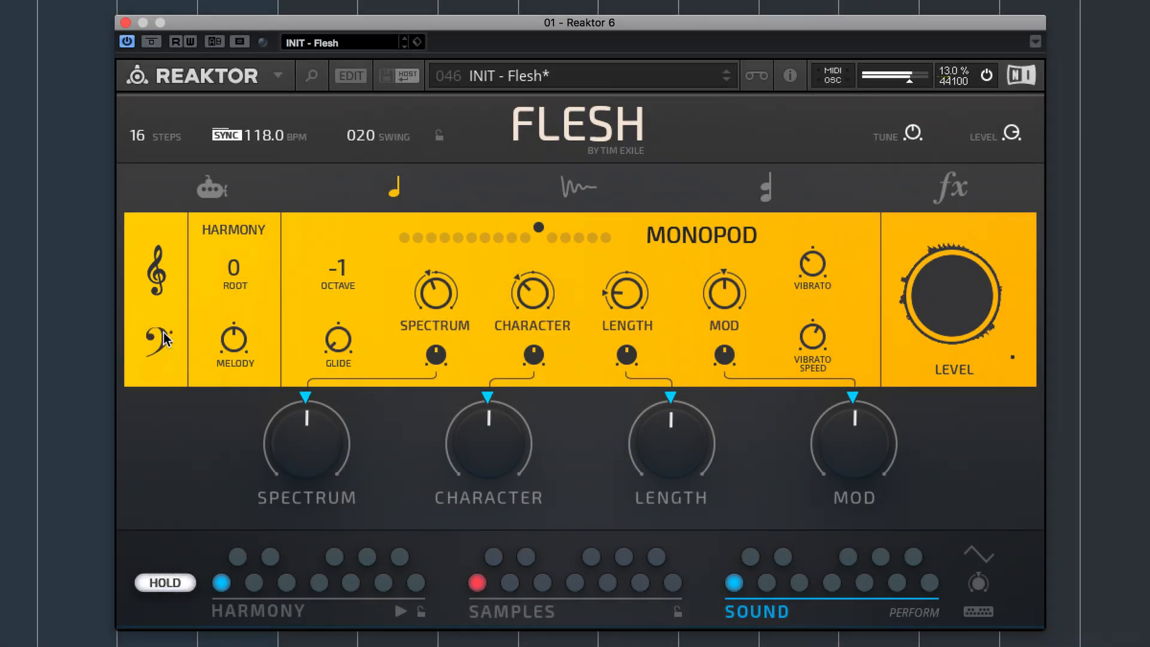
click(158, 263)
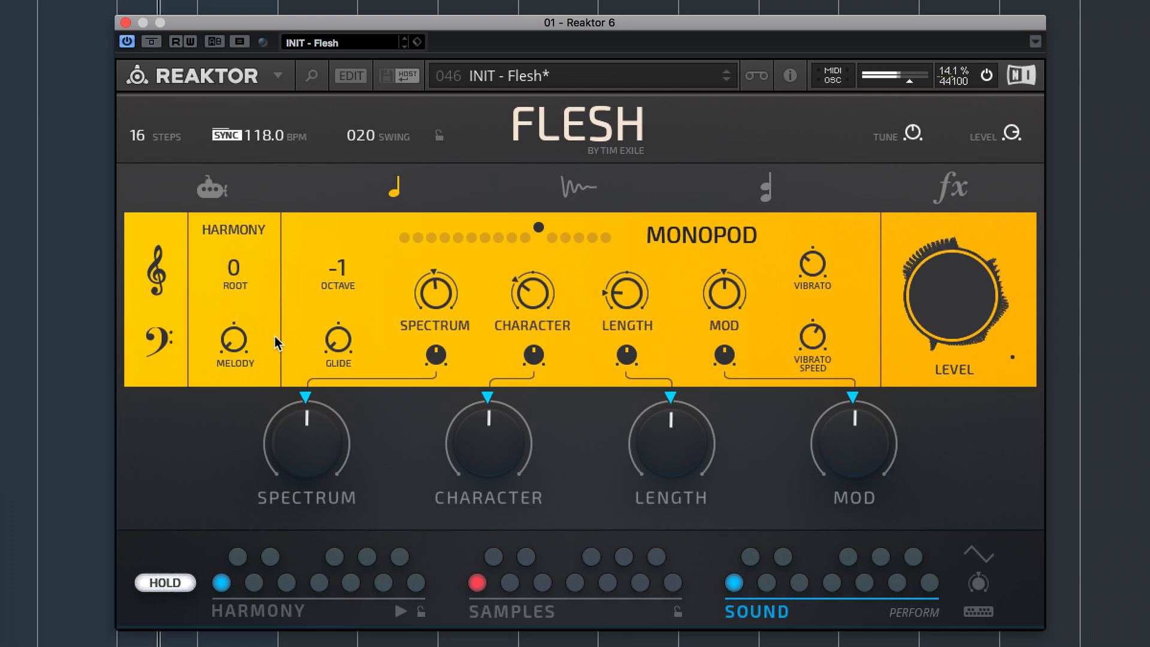
Show the Sub section, raise its Spectrum and Character, and try the Mono harmony source before returning to Poly
click(225, 198)
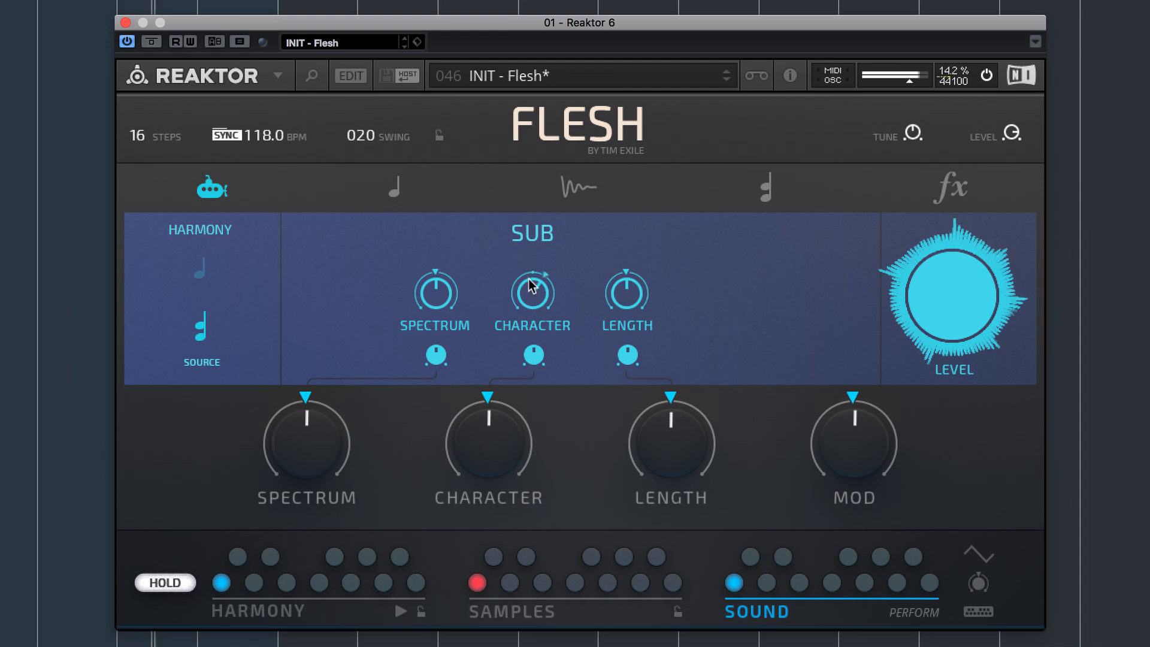
click(203, 271)
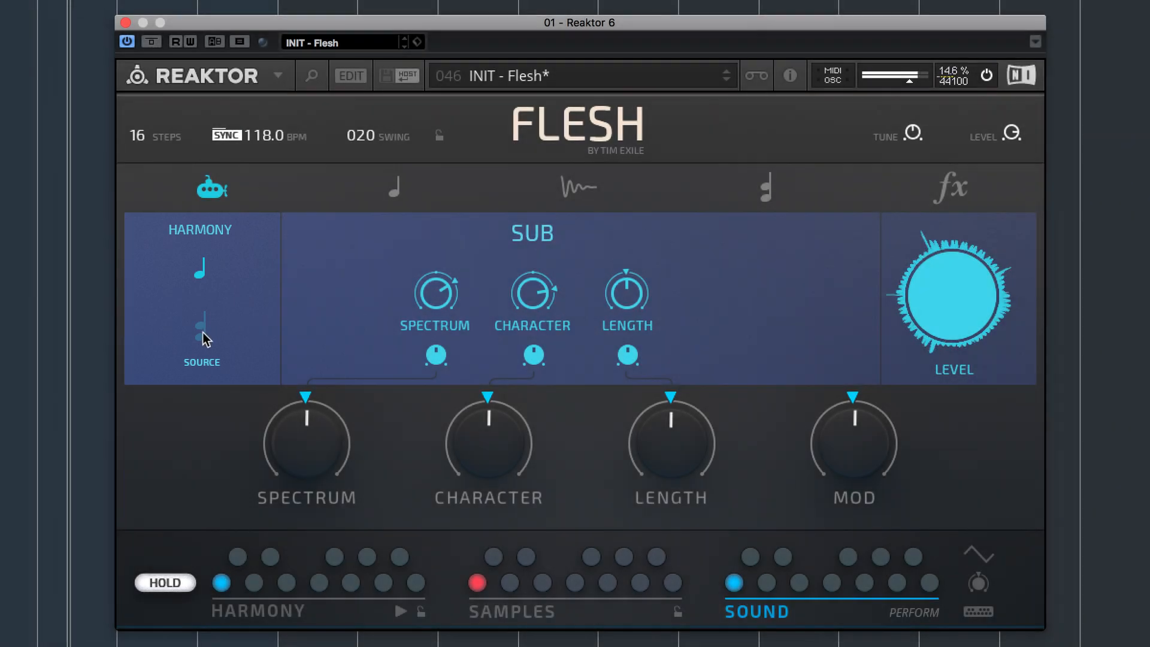
click(203, 332)
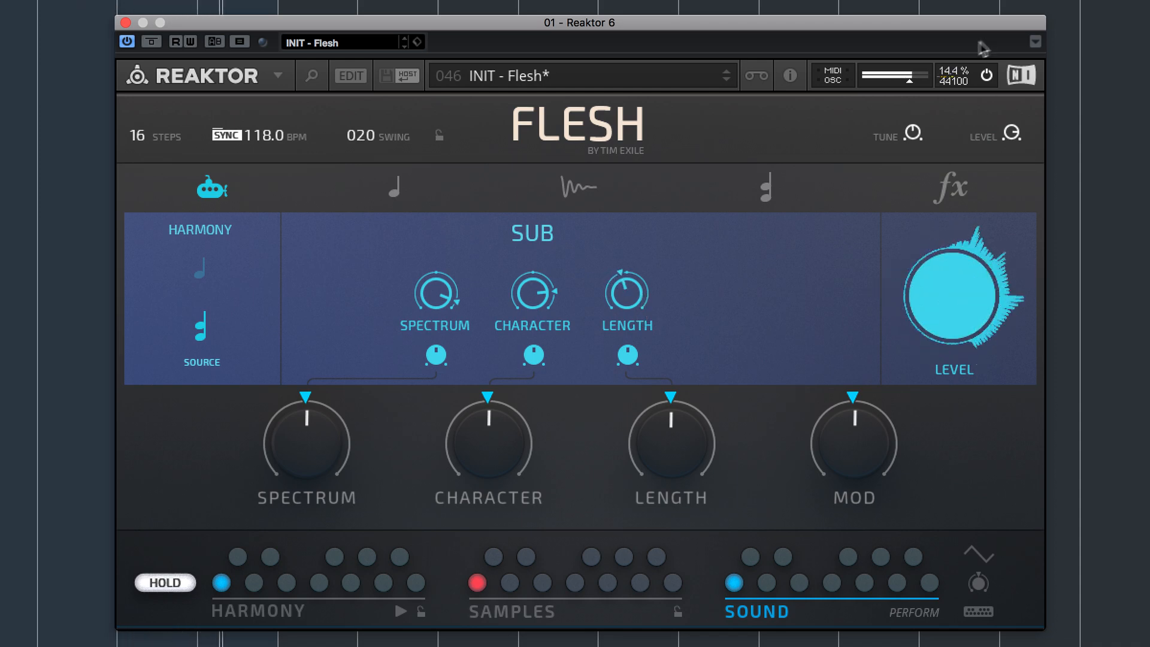
Show the FX section and route the Mono and Poly sections into it
click(943, 183)
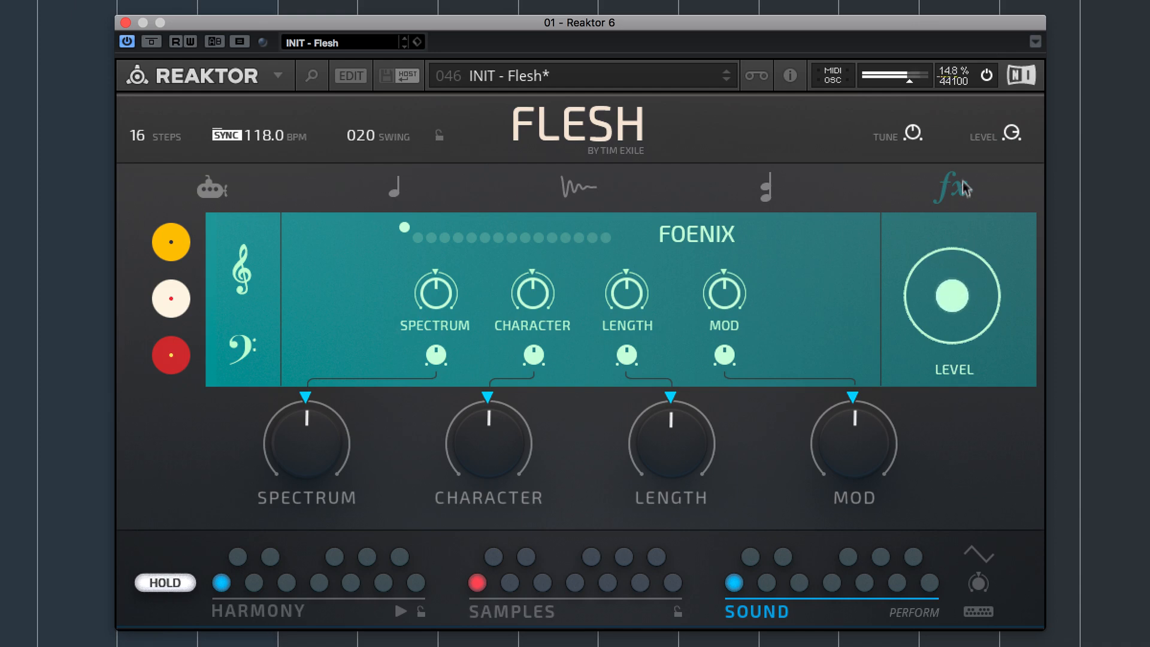
click(172, 243)
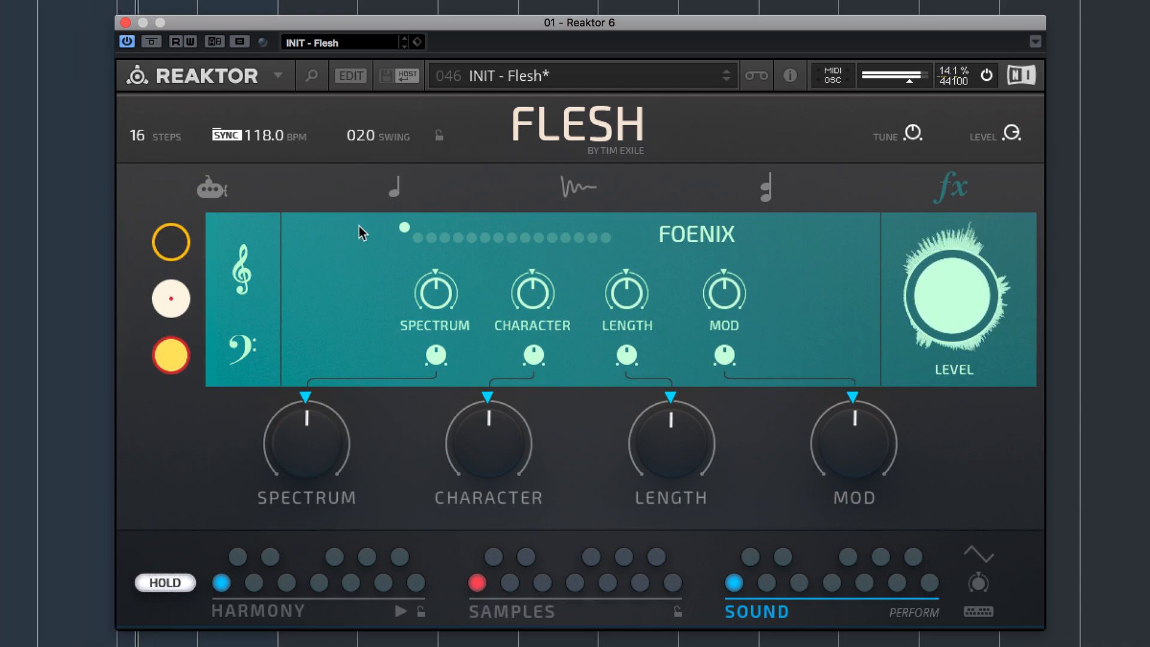
Audition the FX engines Fxpress, Fox, Fallanx and Felix, settle on Fxsake and raise its Character
click(486, 241)
click(544, 257)
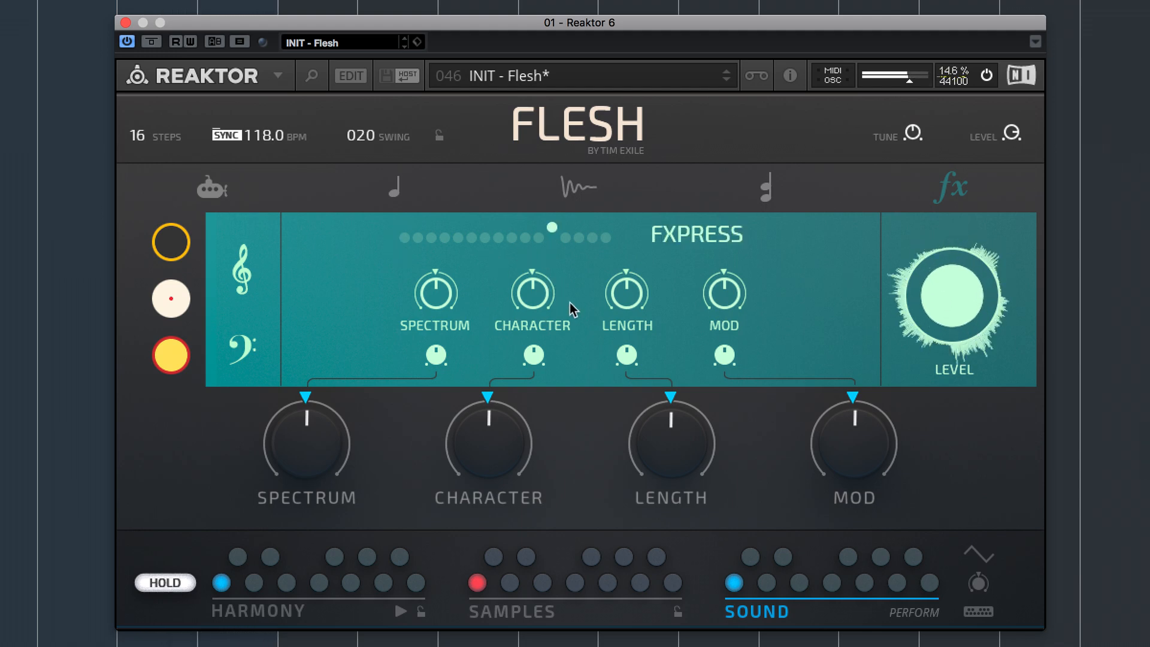
click(582, 239)
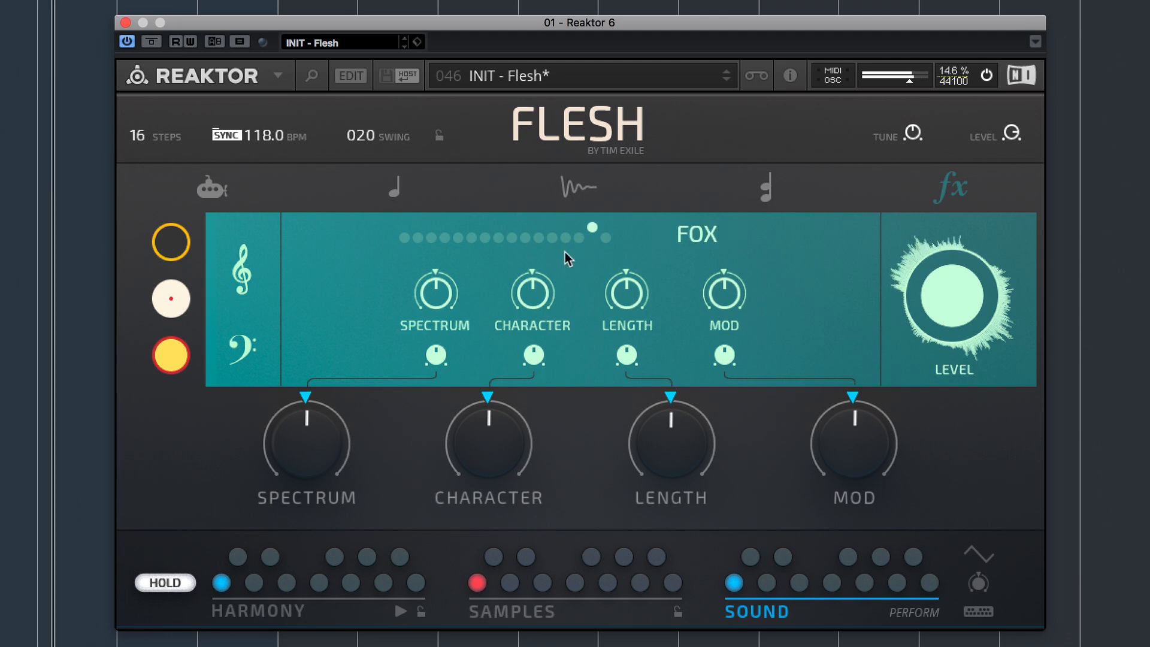
click(487, 242)
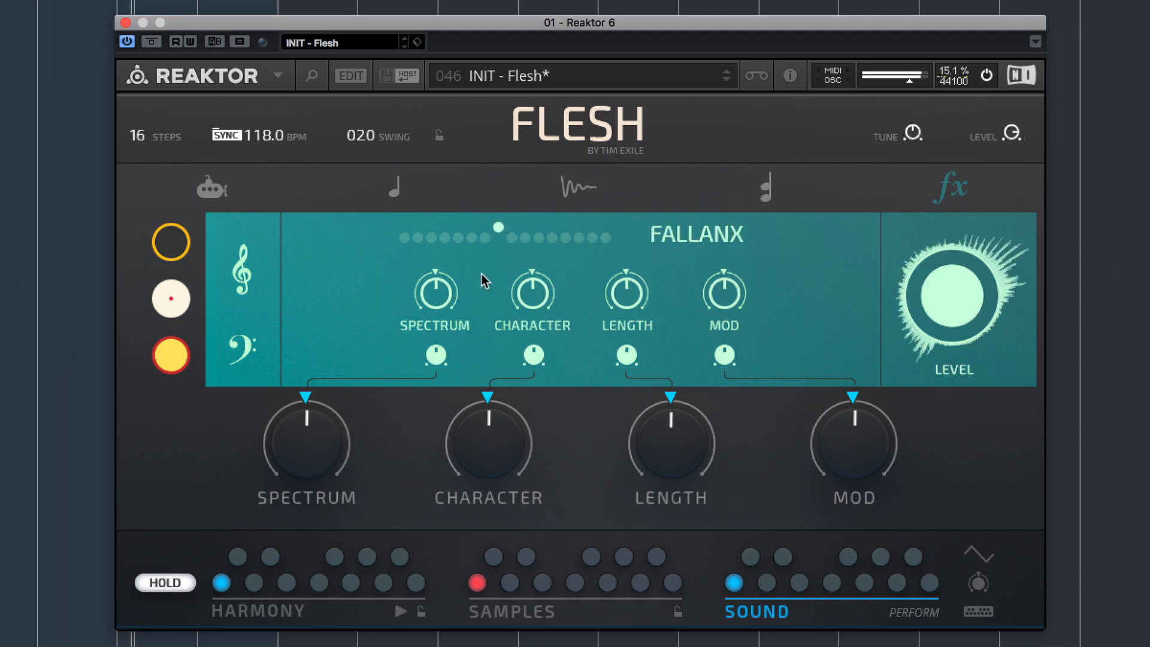
click(463, 238)
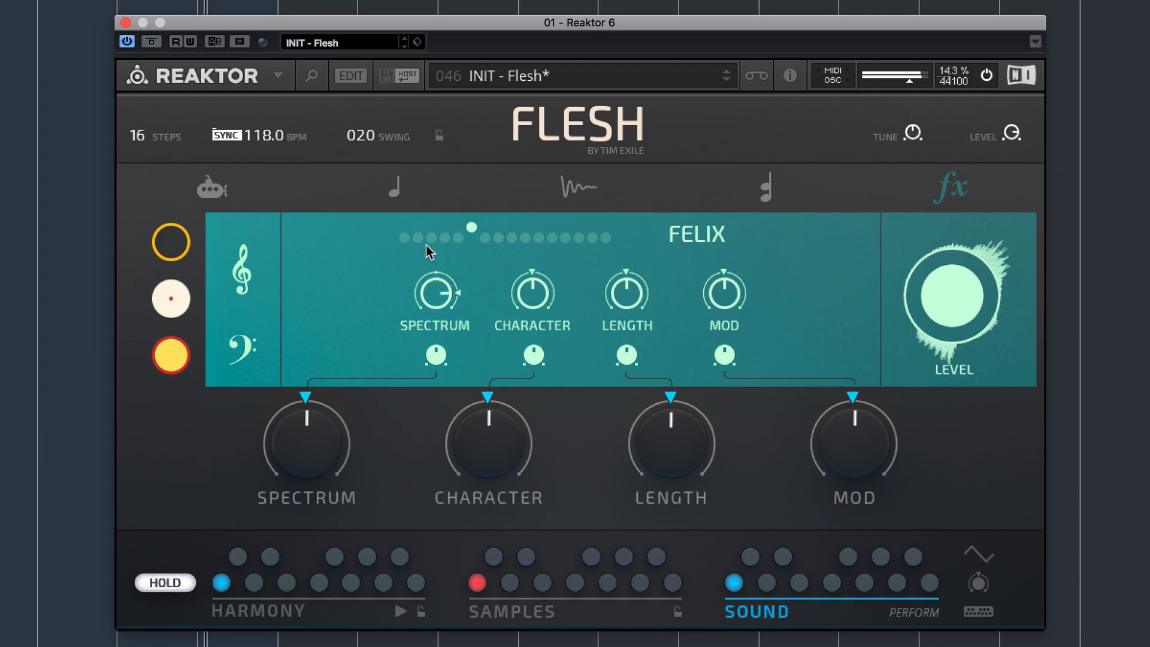
click(486, 237)
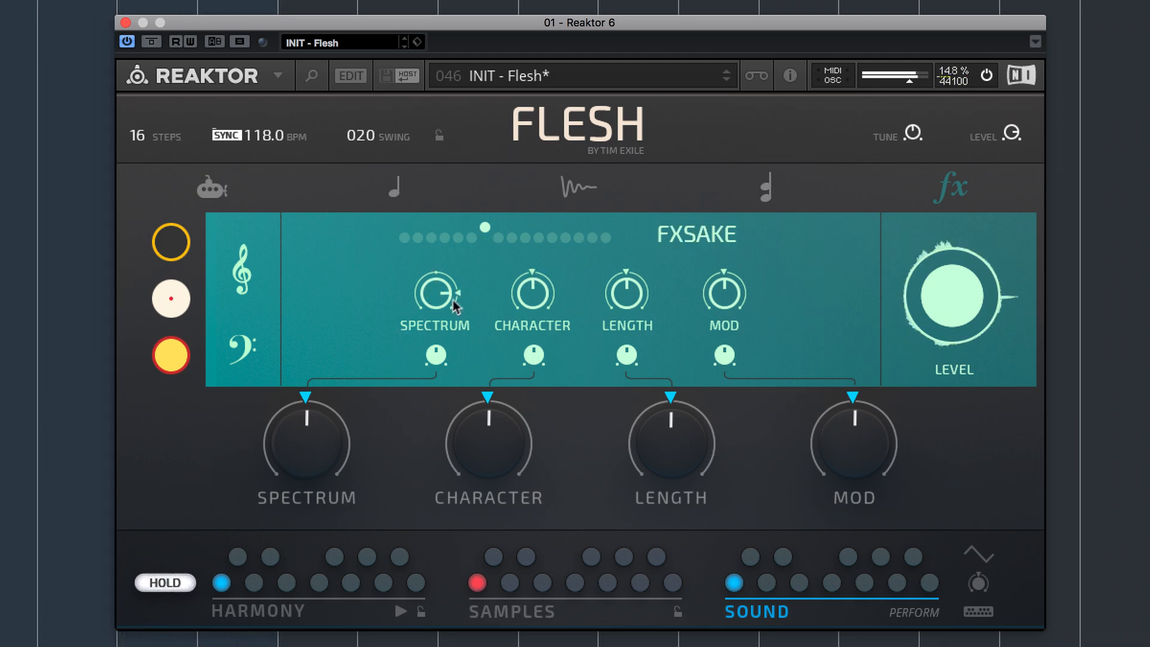
drag(523, 295, 527, 265)
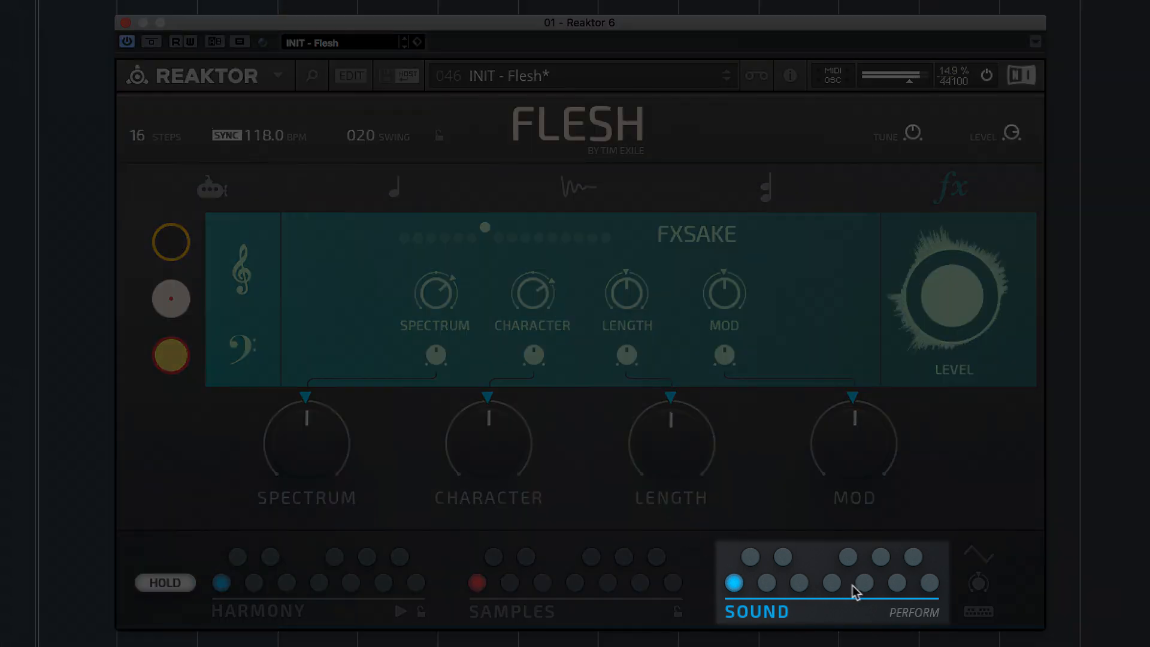
Try the second, third and fifth white-key Sound slots, and return to the first Sound slot
click(768, 583)
click(799, 583)
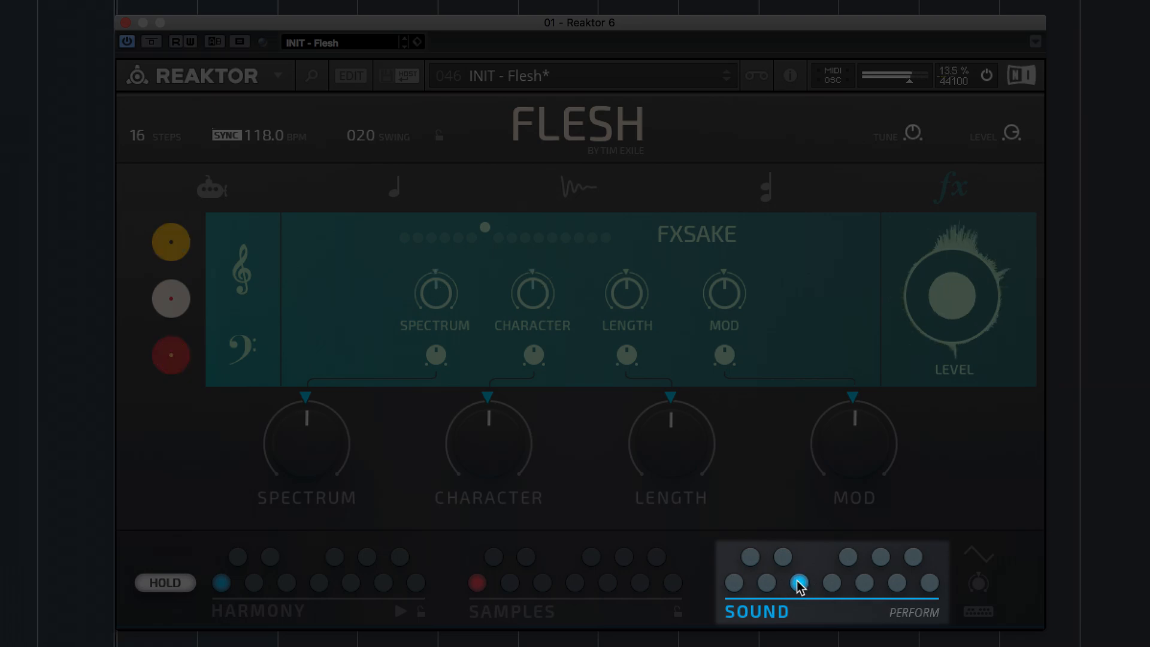
click(864, 582)
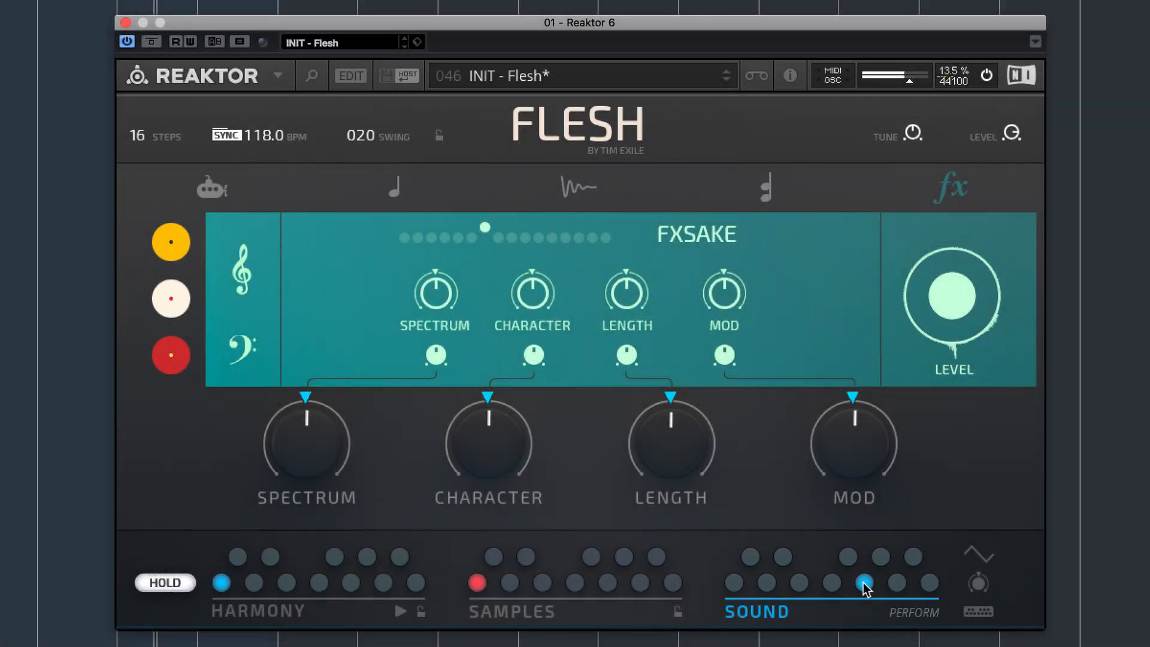
click(734, 583)
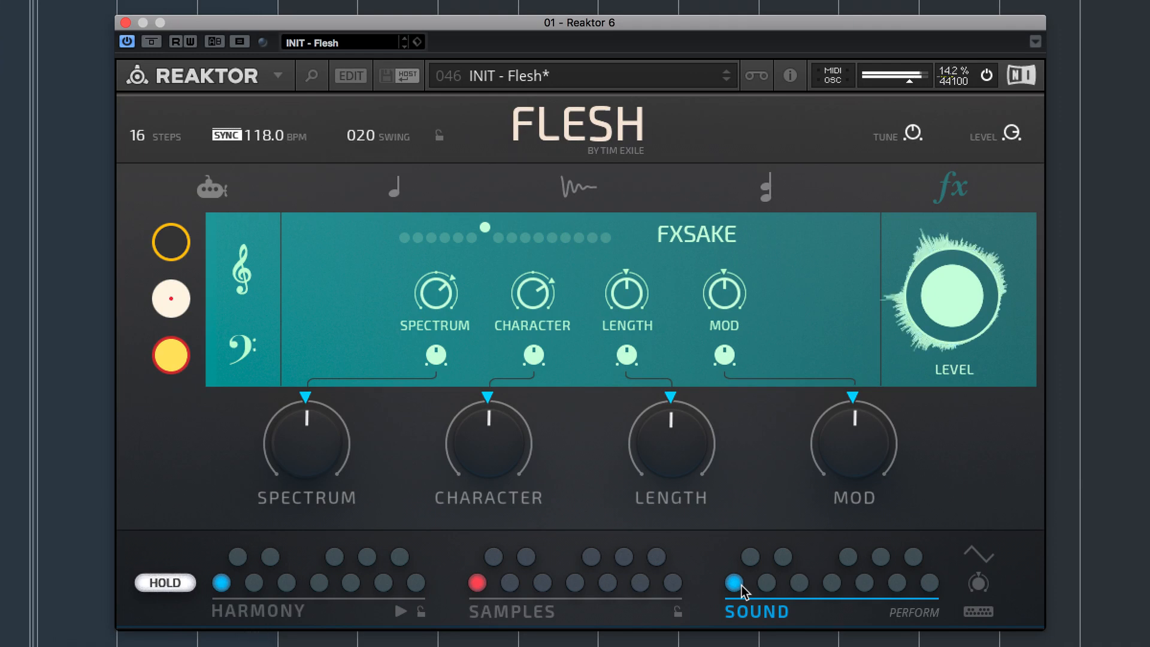
Check the Poly section, return to the FX section and lower the Fxsake engine's Length
click(765, 184)
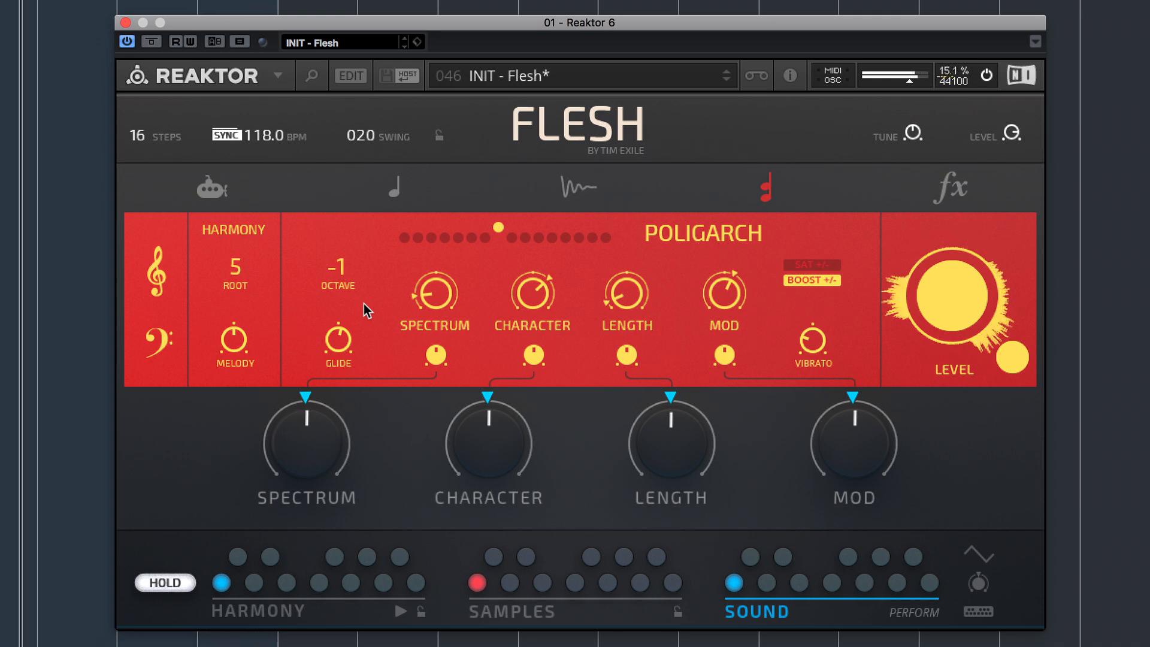
click(950, 187)
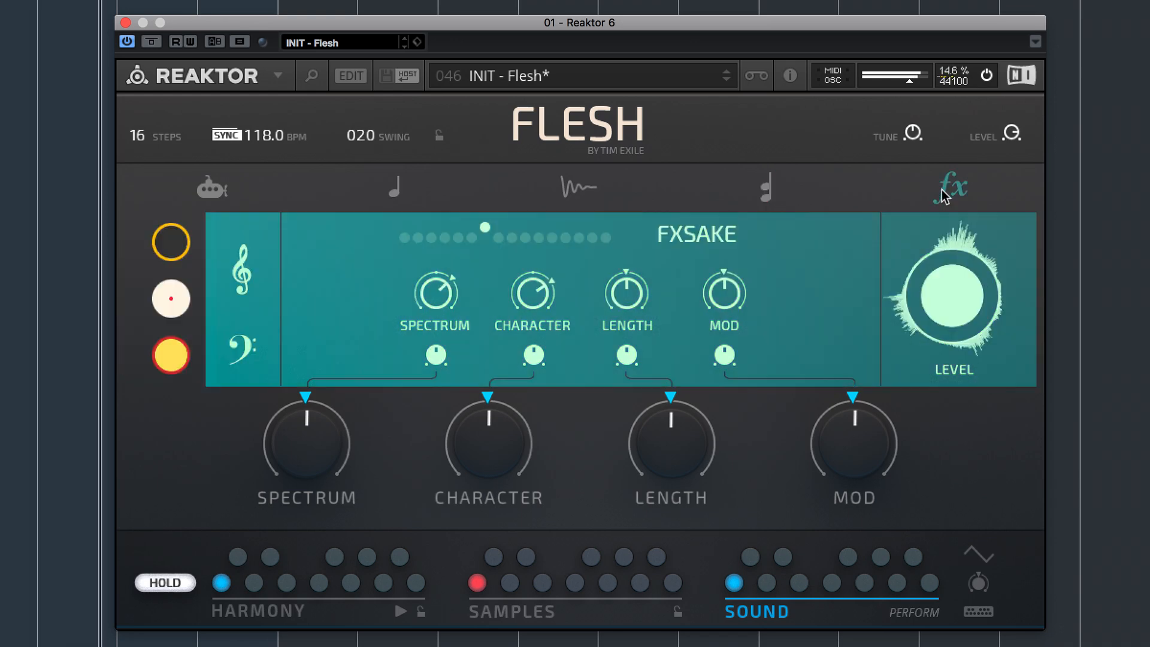
drag(642, 221, 633, 274)
drag(634, 317, 637, 276)
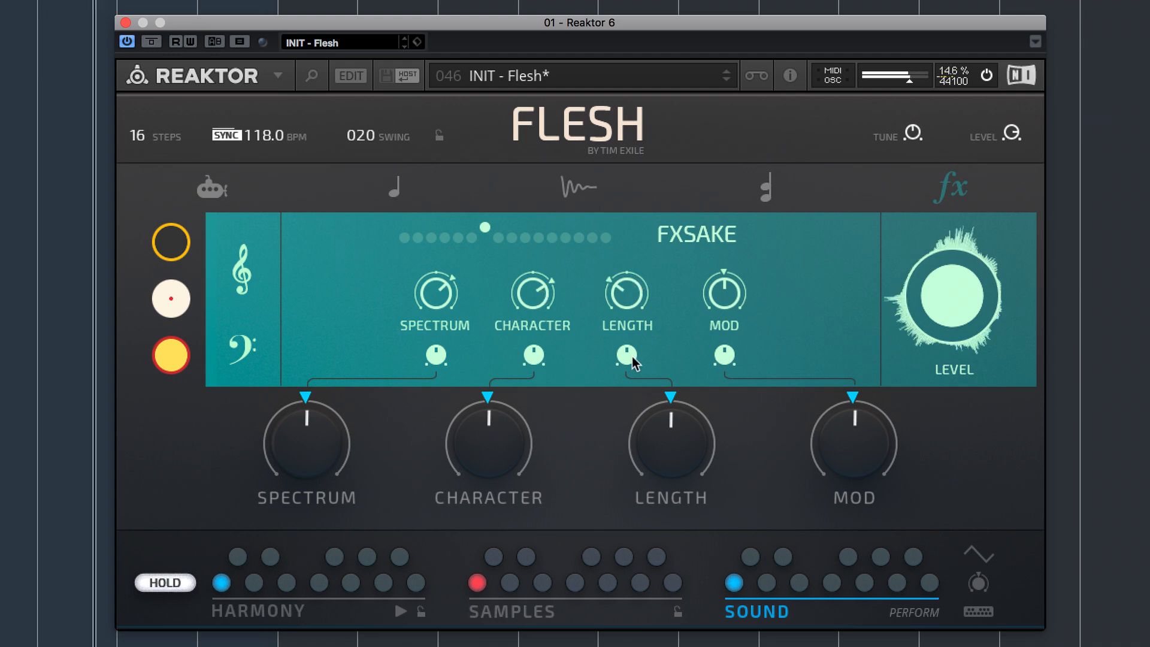
In the Poly section, raise the macro amounts for Spectrum, Character and Length and turn those macro knobs slightly below centre
click(765, 187)
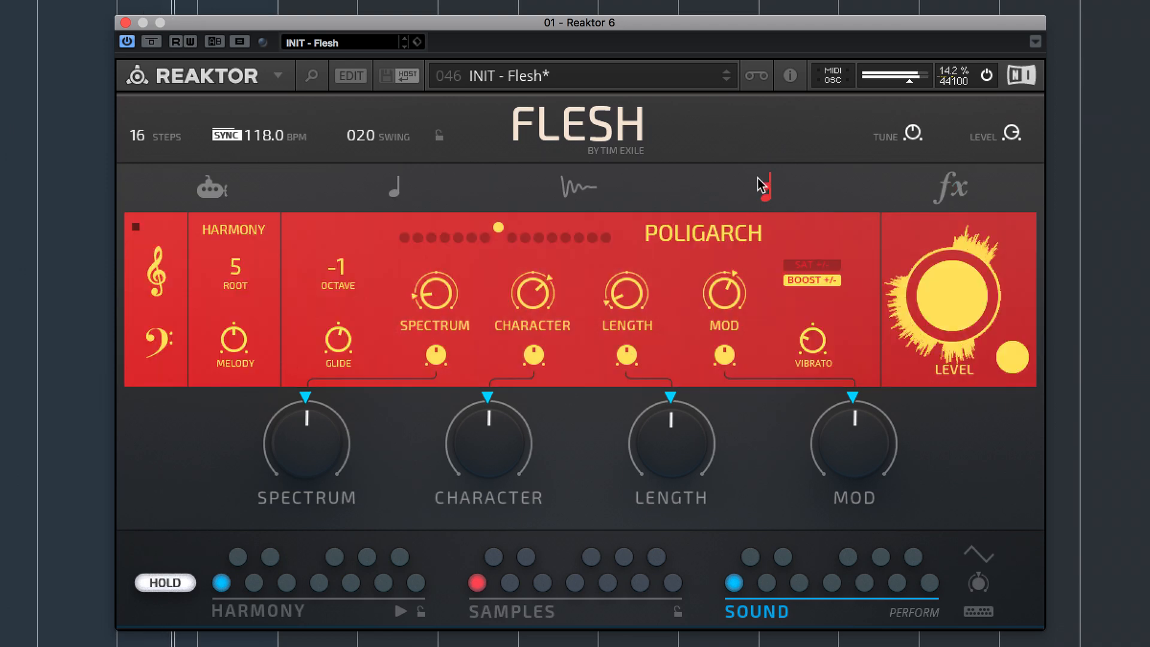
mouse_move(674, 440)
mouse_down()
mouse_move(689, 409)
mouse_move(699, 461)
mouse_up()
drag(436, 363, 447, 332)
mouse_move(287, 475)
mouse_down()
mouse_move(329, 321)
mouse_move(321, 440)
mouse_up()
drag(669, 436, 669, 454)
drag(508, 457, 507, 460)
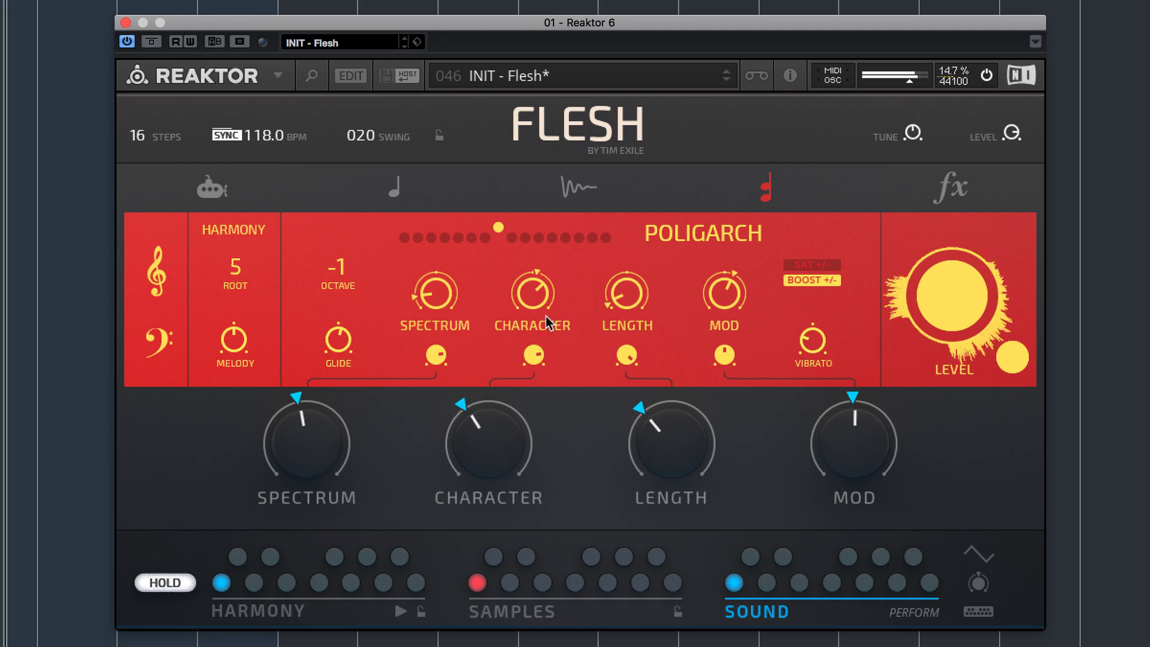
Sweep the Character, Spectrum and Length macros to hear their effect on the Poligarch engine
mouse_move(521, 442)
mouse_down()
mouse_move(515, 310)
mouse_move(516, 371)
mouse_up()
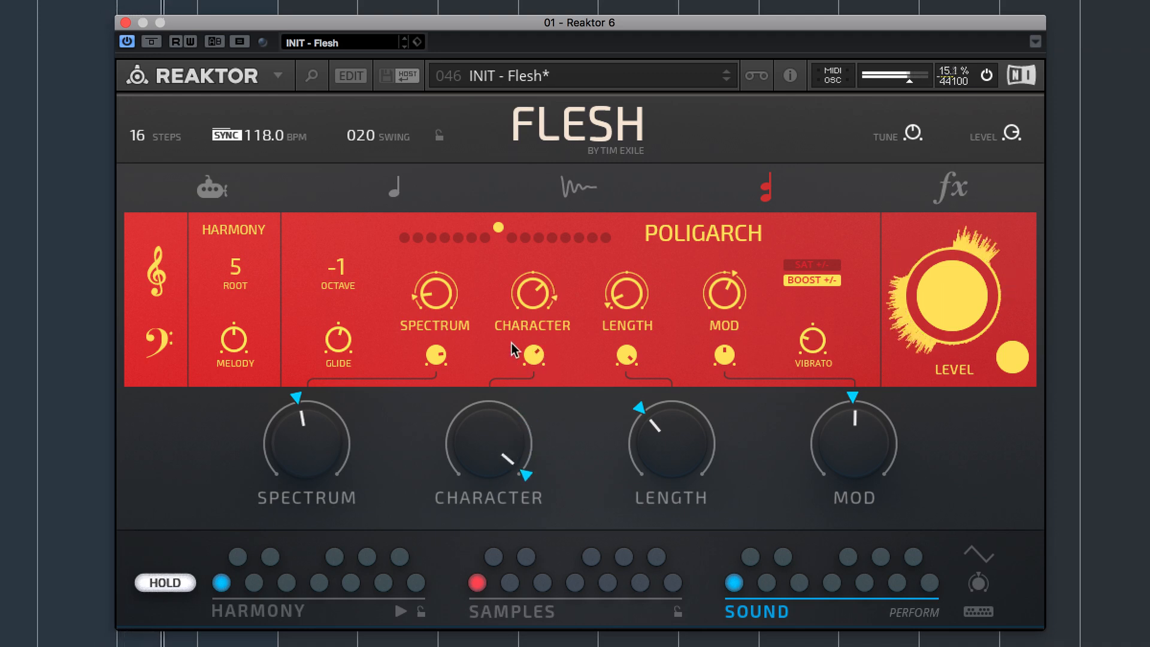
mouse_move(320, 440)
mouse_down()
mouse_move(322, 326)
mouse_move(311, 448)
mouse_up()
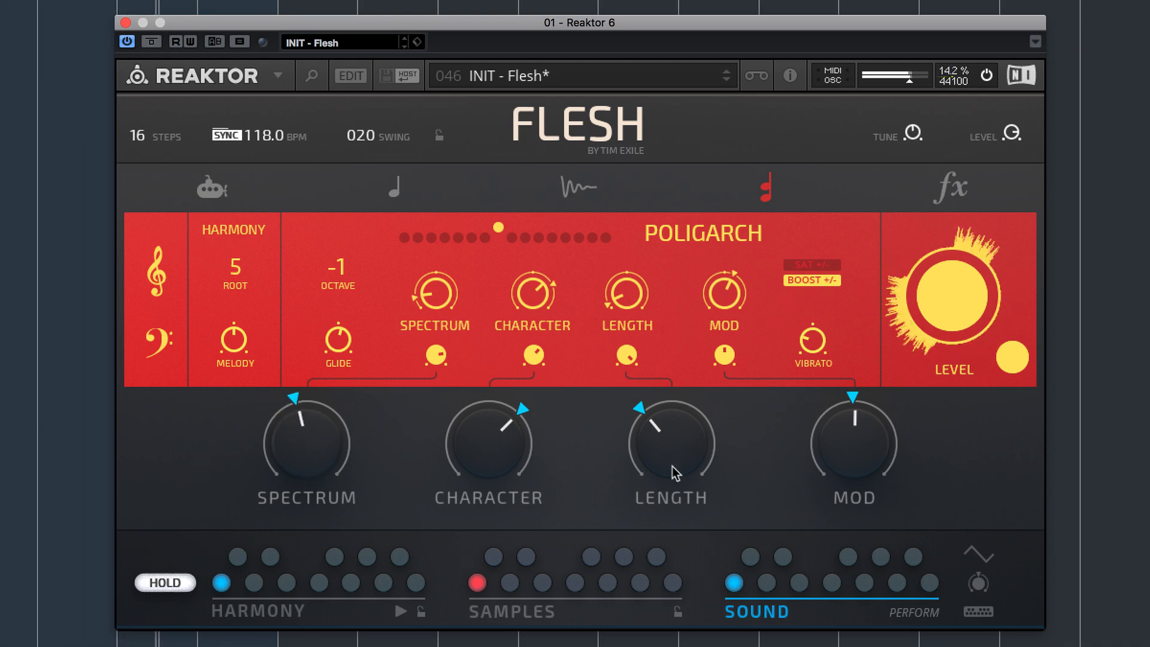
drag(673, 470, 678, 448)
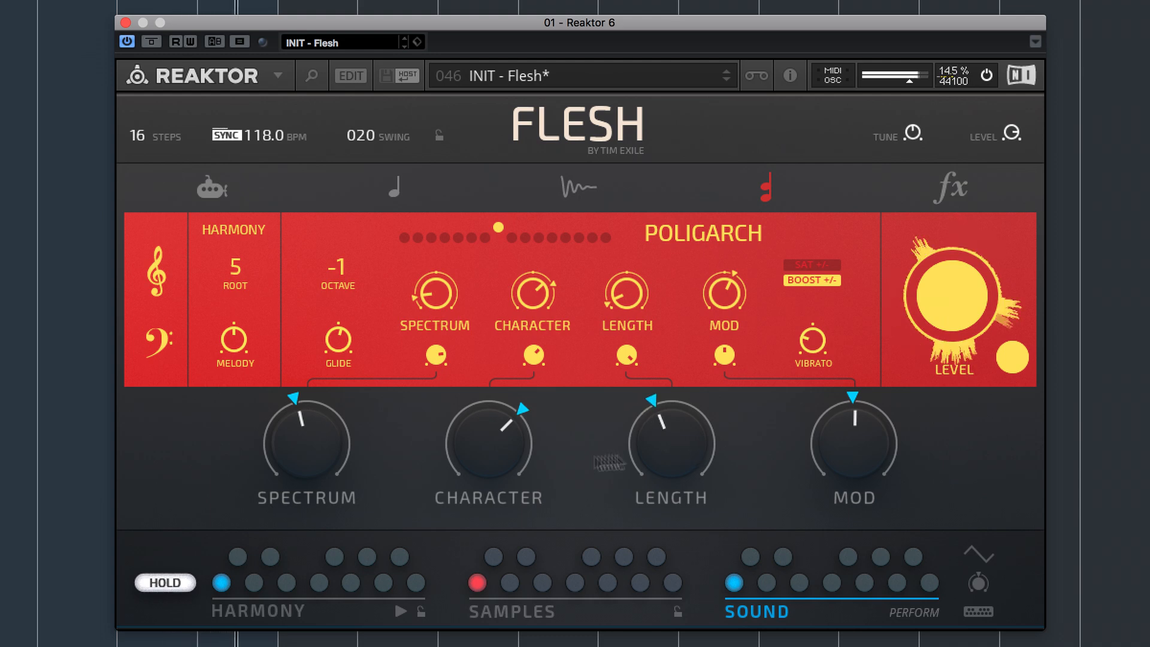
drag(672, 452, 673, 367)
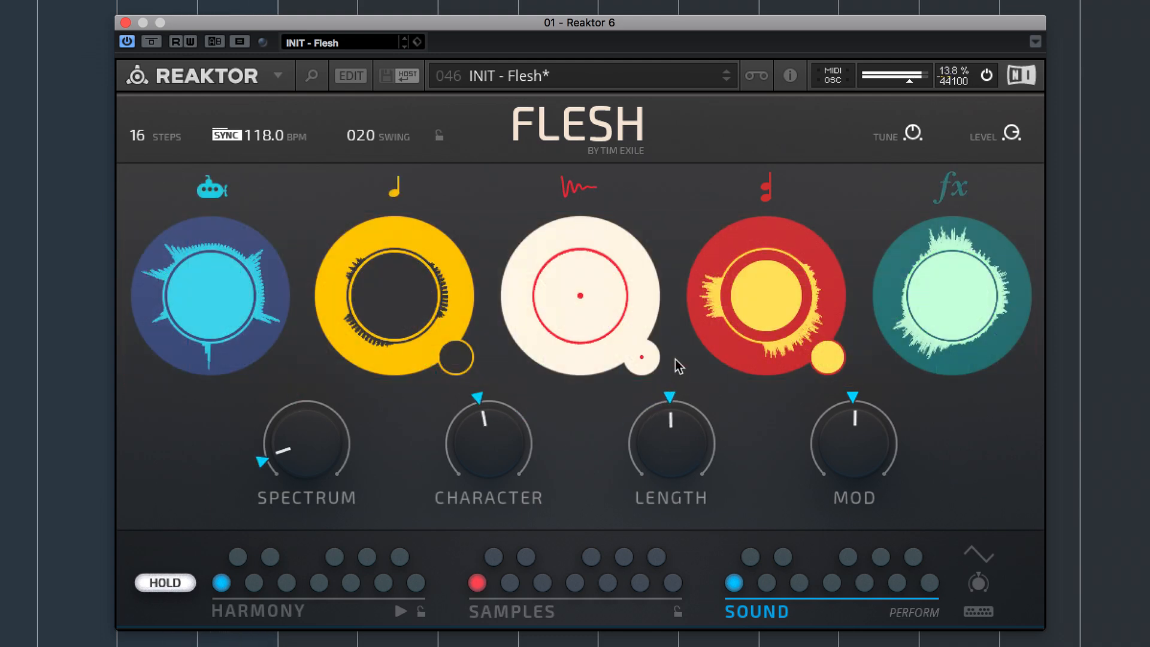
From the five-engine overview, raise the Spectrum macro almost to maximum and the Character and Length macros above centre
drag(488, 438, 489, 423)
drag(315, 428, 316, 344)
drag(318, 447, 324, 356)
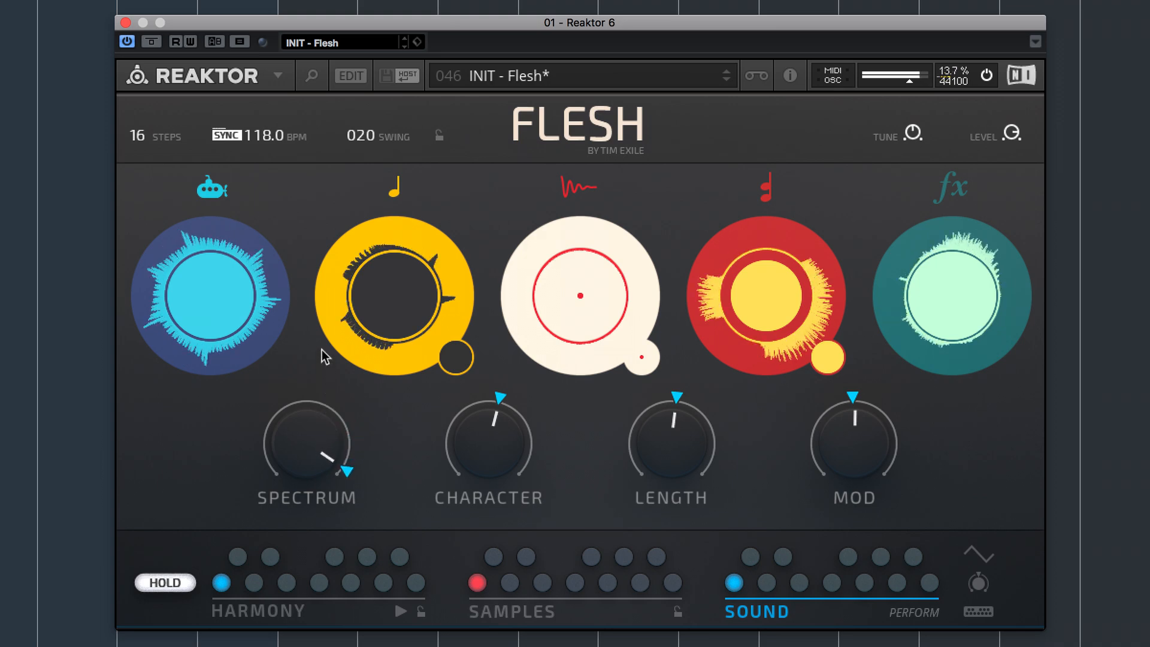
drag(497, 450, 501, 438)
drag(652, 448, 654, 425)
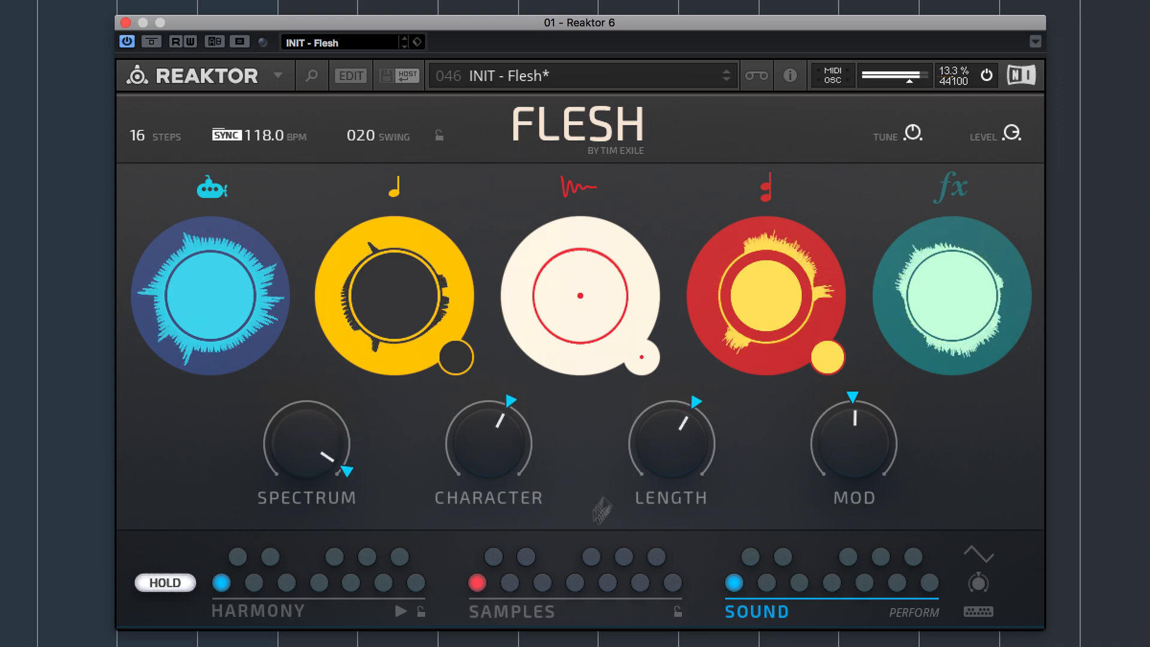
Switch to the first black-key sample slot and lower the Length, Character and Spectrum macros
click(494, 556)
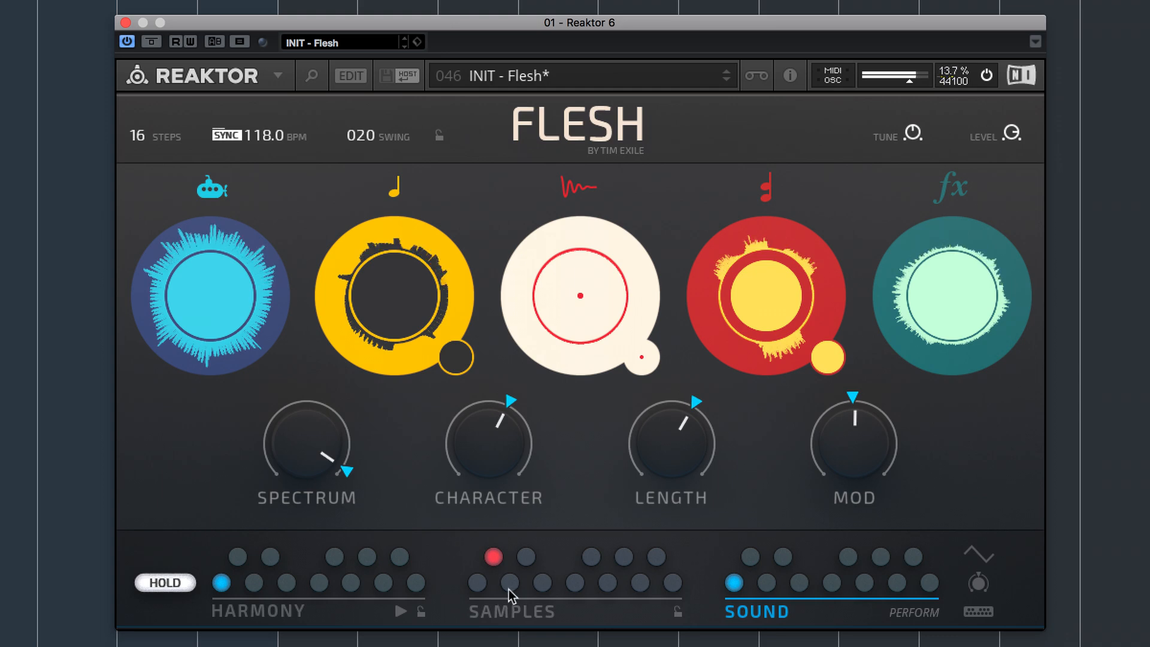
drag(675, 461, 674, 474)
drag(488, 462, 485, 476)
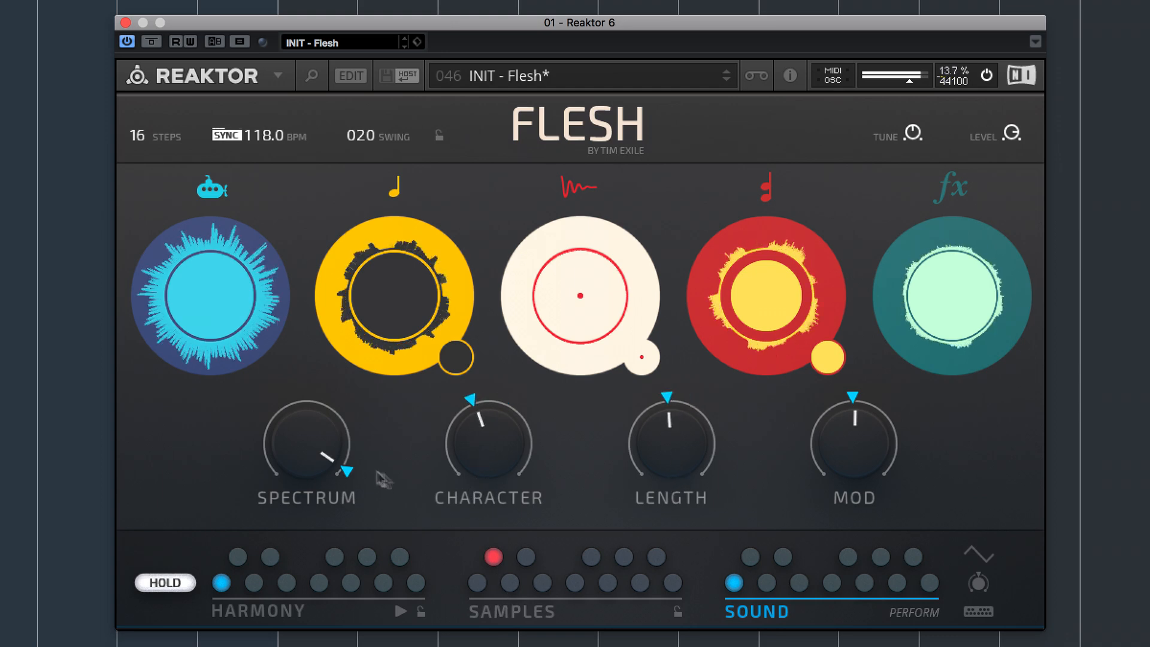
drag(326, 471, 318, 539)
Return to the first white-key sample slot and turn the Spectrum, Character and Length macros down further, readjusting Spectrum and Character
click(477, 582)
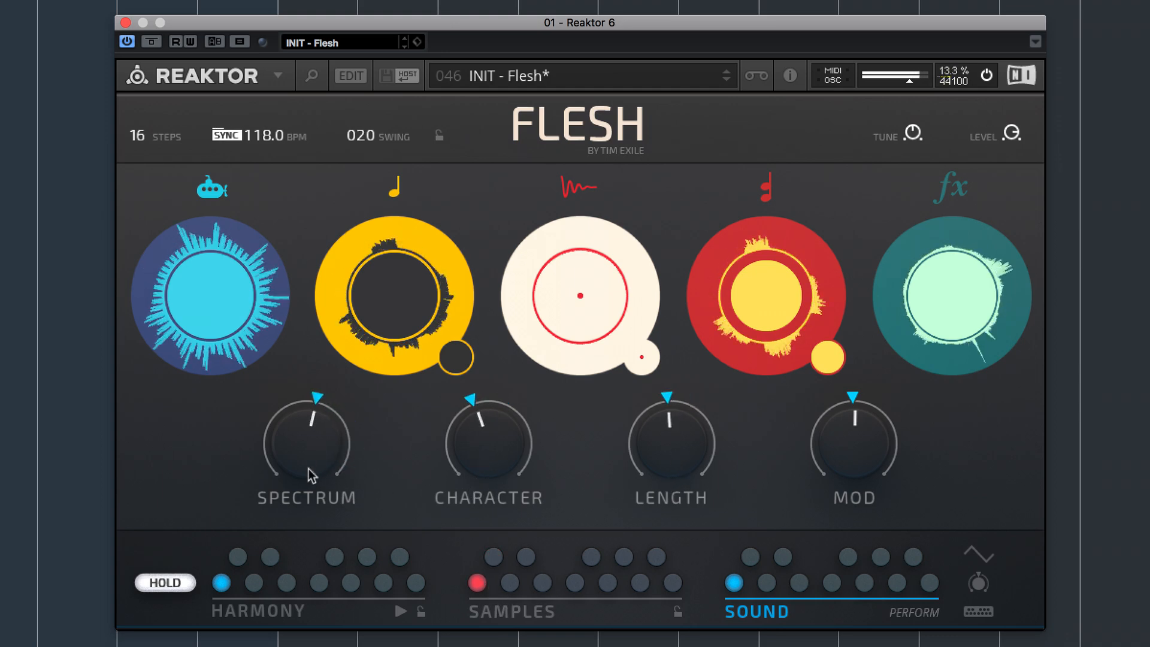
drag(308, 469, 307, 479)
drag(497, 441, 496, 457)
drag(693, 441, 697, 468)
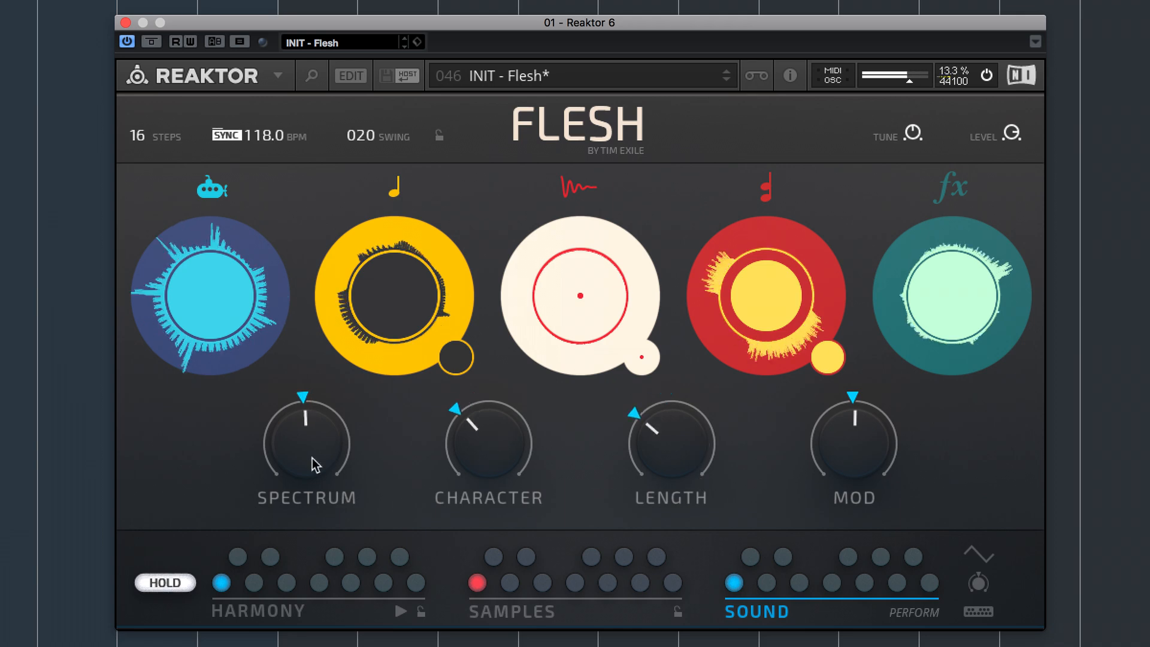
drag(312, 457, 293, 425)
mouse_move(495, 433)
mouse_down()
mouse_move(497, 418)
mouse_move(498, 440)
mouse_up()
Switch to the second white-key sample slot, bring the Character and Length macros slightly above centre and centre the Spectrum macro
click(511, 584)
drag(696, 441, 695, 411)
drag(313, 459, 312, 470)
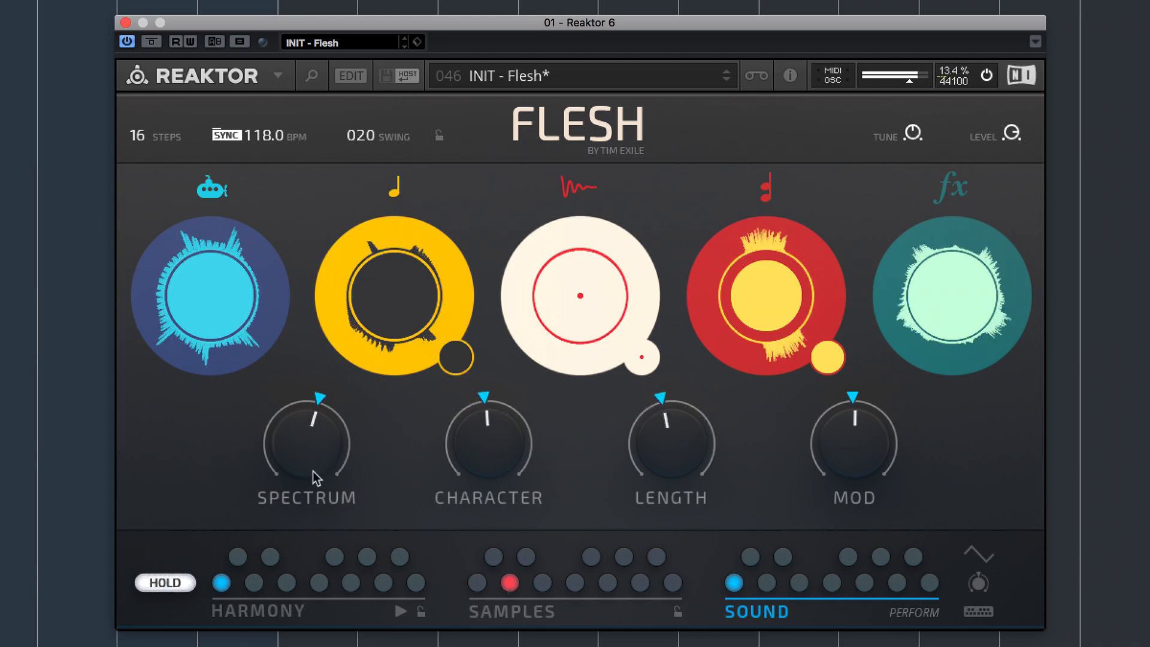
drag(521, 465, 523, 442)
drag(678, 449, 678, 436)
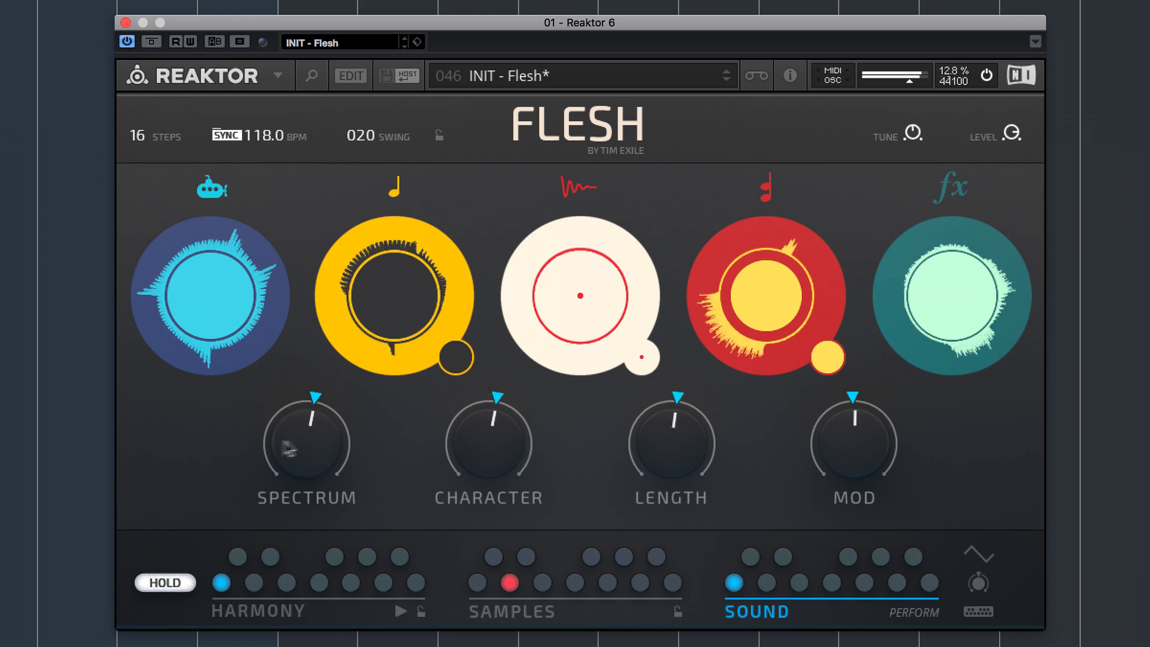
mouse_move(283, 442)
mouse_down()
mouse_move(260, 434)
mouse_move(290, 442)
mouse_up()
drag(651, 435, 651, 429)
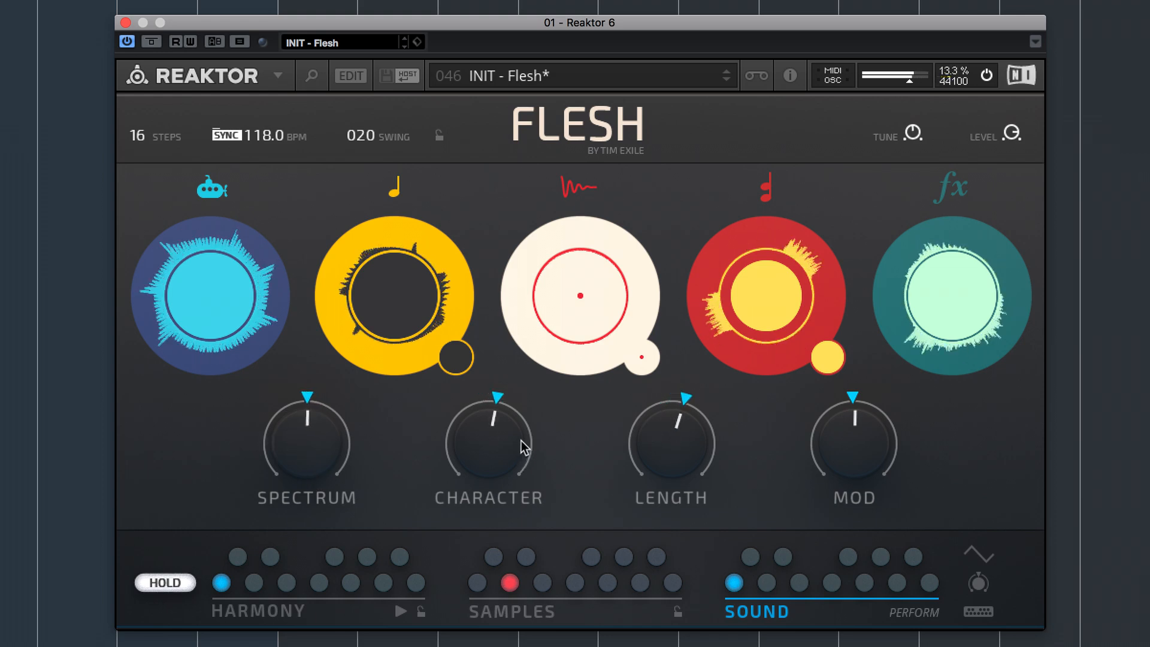
Raise the Character, Length and Spectrum macros well above centre, pushing Length the furthest
drag(521, 440, 535, 399)
drag(674, 436, 674, 401)
drag(318, 432, 322, 373)
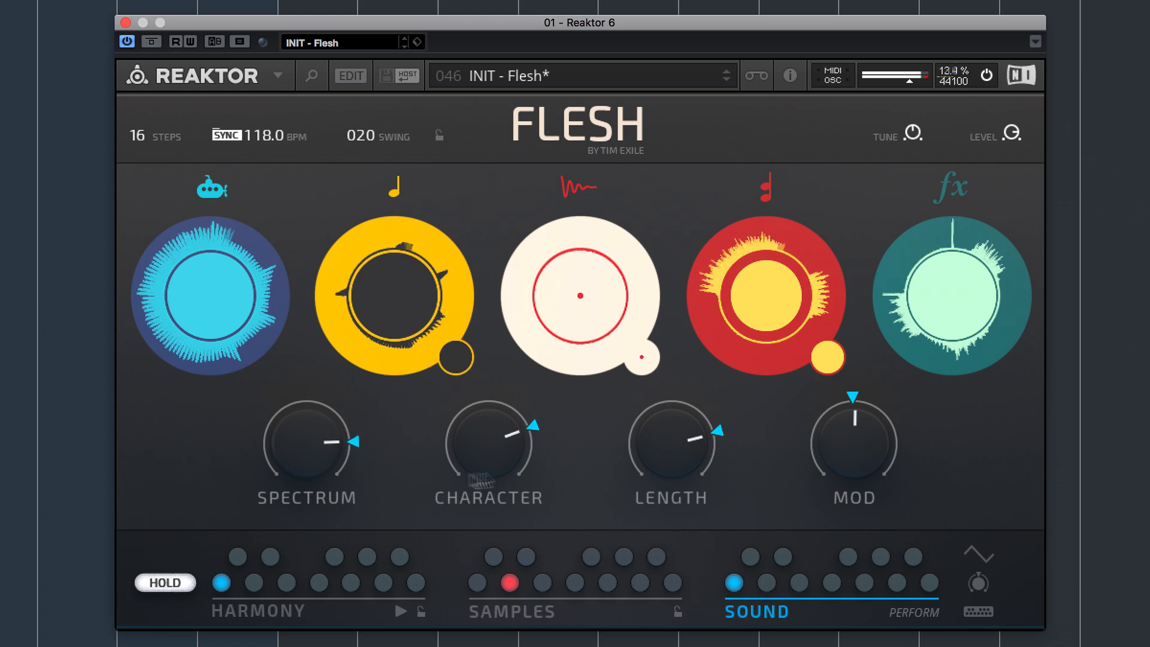
drag(650, 428, 650, 408)
Pull the Character, Spectrum and Length macros back below centre, with Character lowest
drag(497, 471, 496, 520)
drag(312, 467, 308, 504)
drag(488, 448, 487, 460)
drag(296, 444, 296, 473)
drag(477, 453, 477, 465)
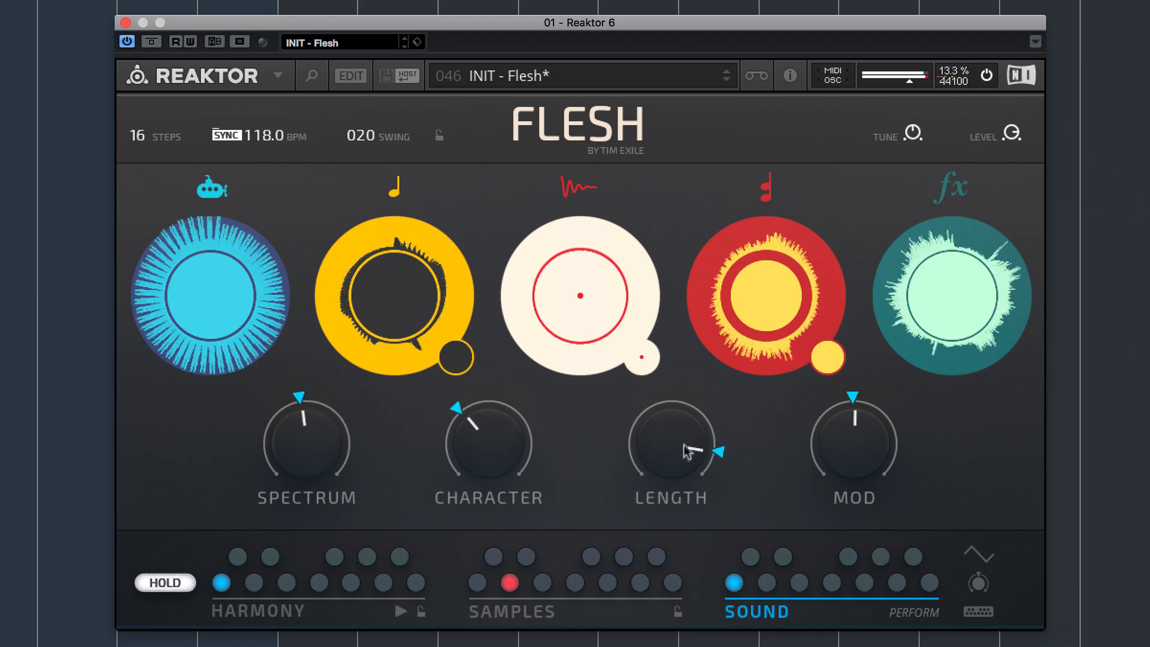
drag(687, 450, 674, 502)
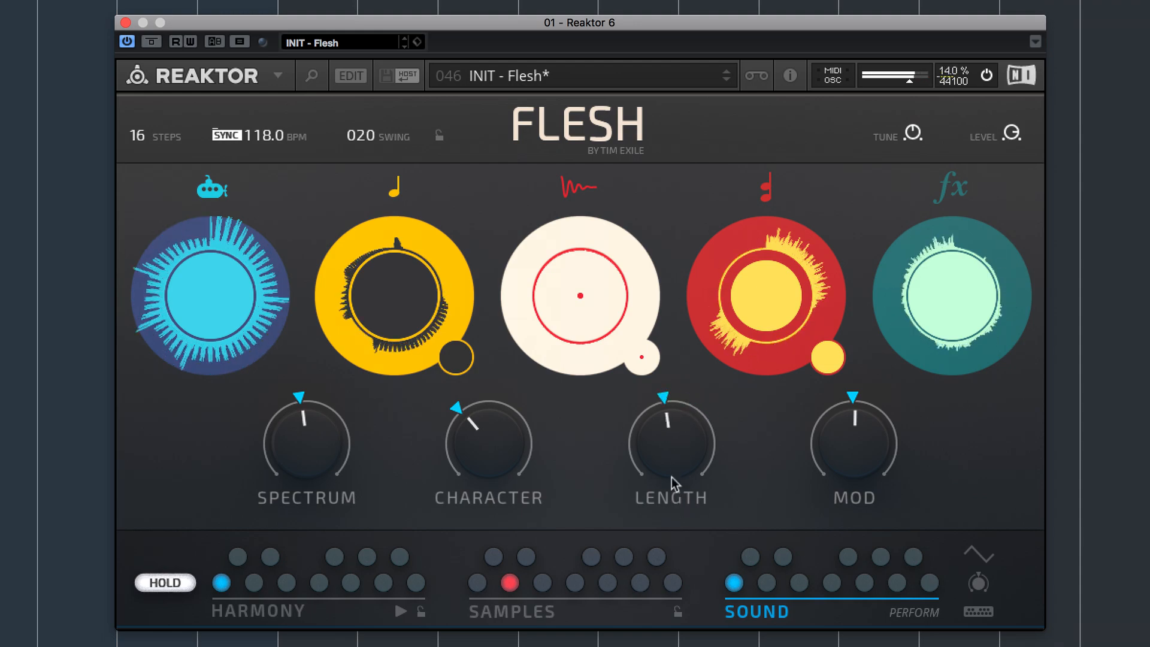